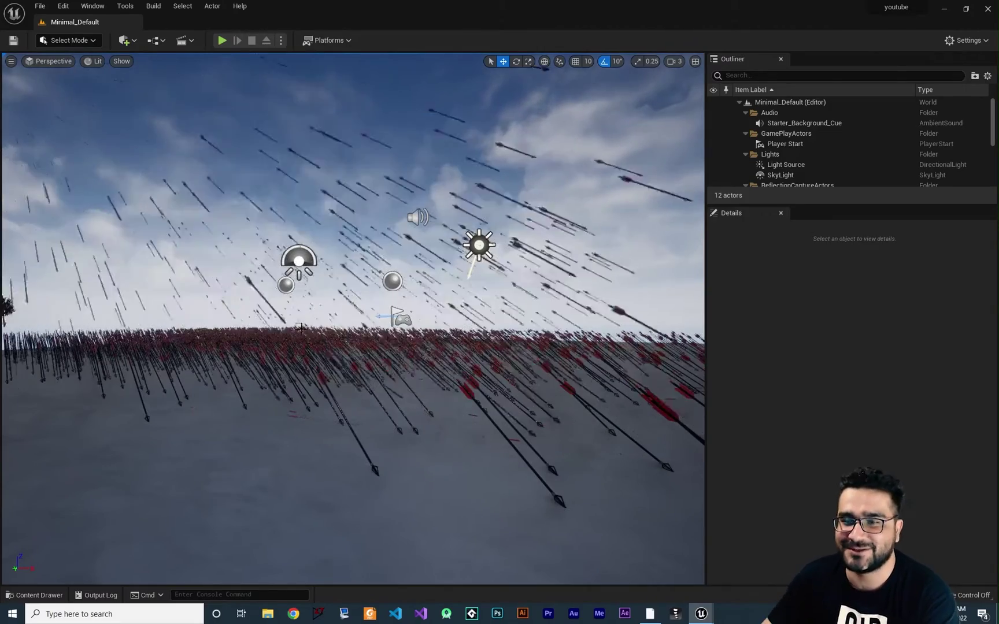
Delete the existing arrow-rain particle effect from the level
left_click_drag(300, 328, 167, 333)
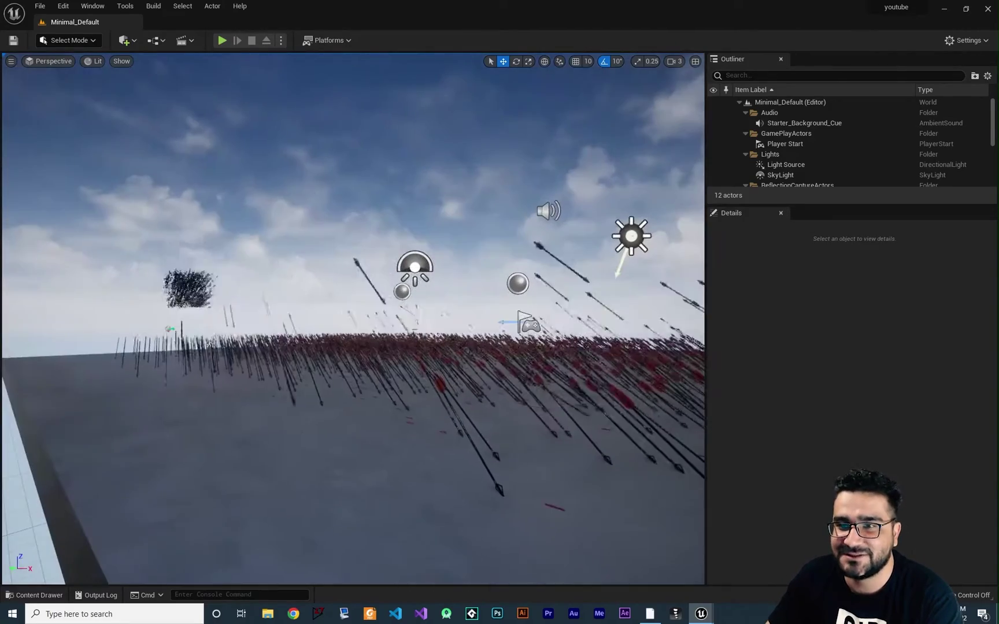
left_click(167, 332)
key("Delete")
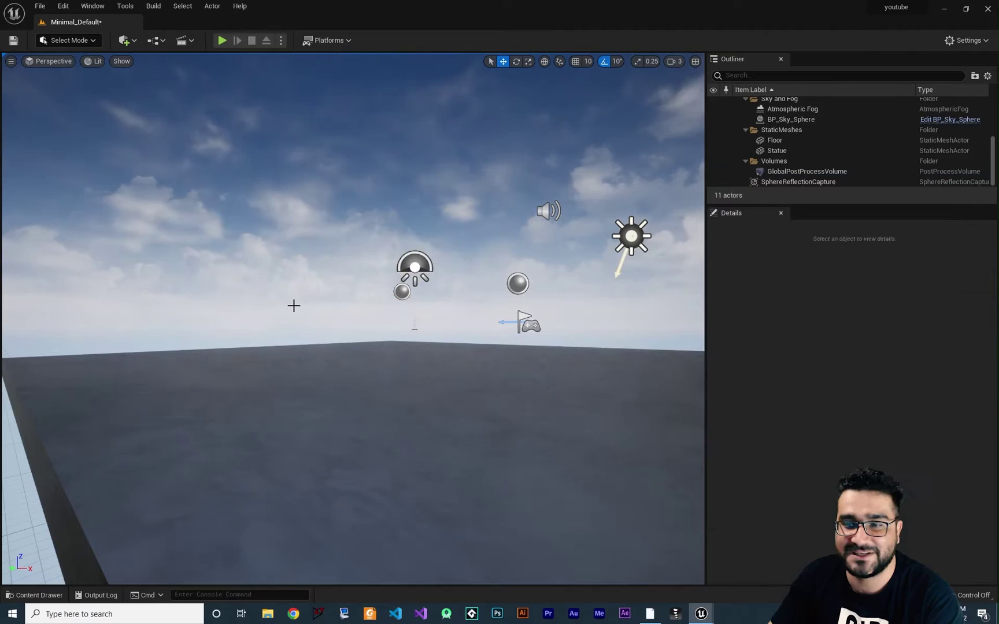
Create a folder named arrow inside the project's Content folder and open it
left_click(35, 594)
right_click(351, 533)
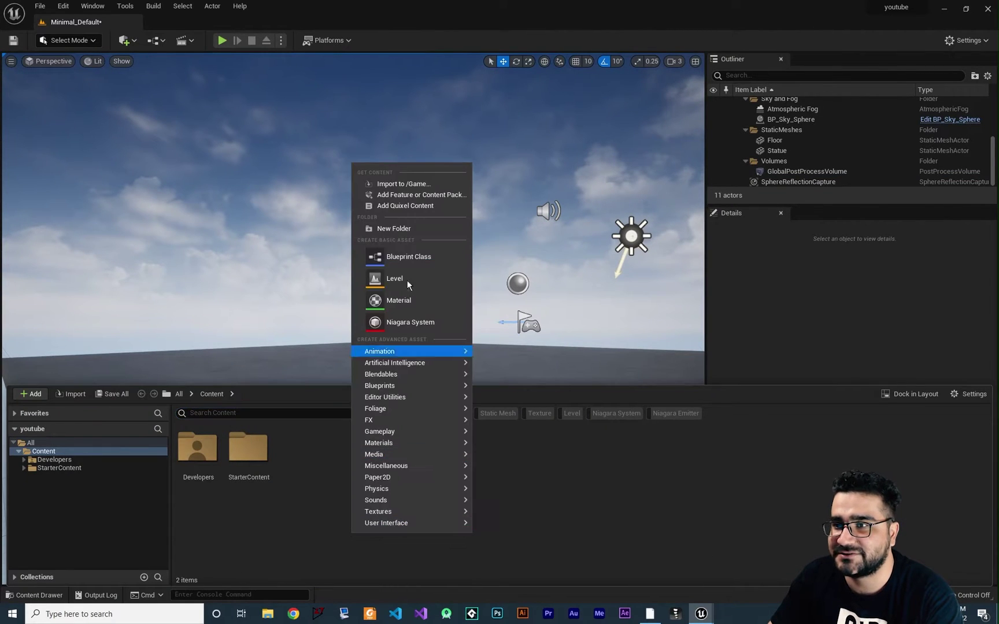
left_click(398, 229)
type("arro")
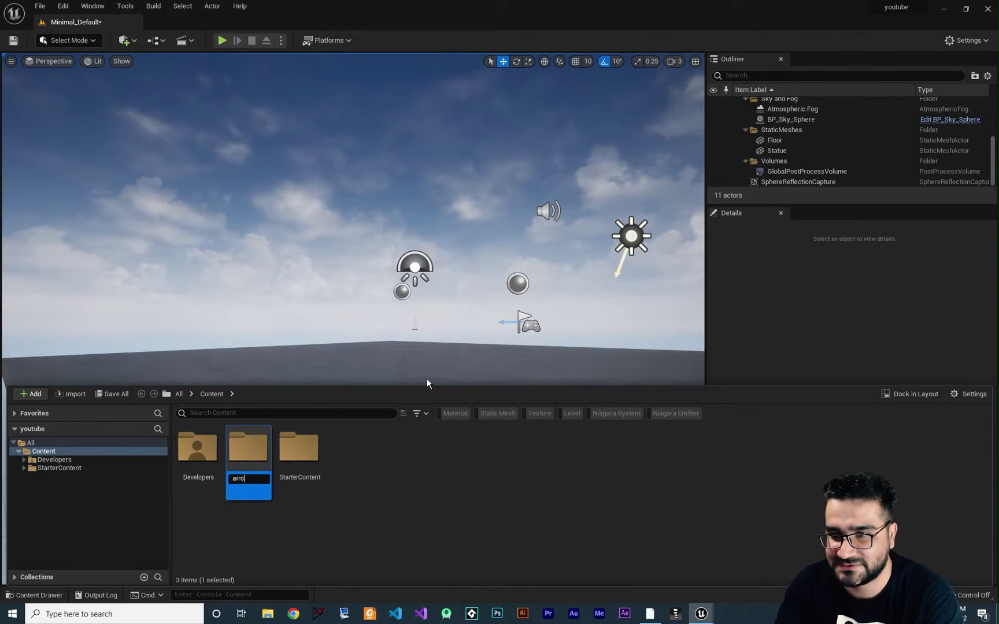
type("w")
key("Return")
key("Return")
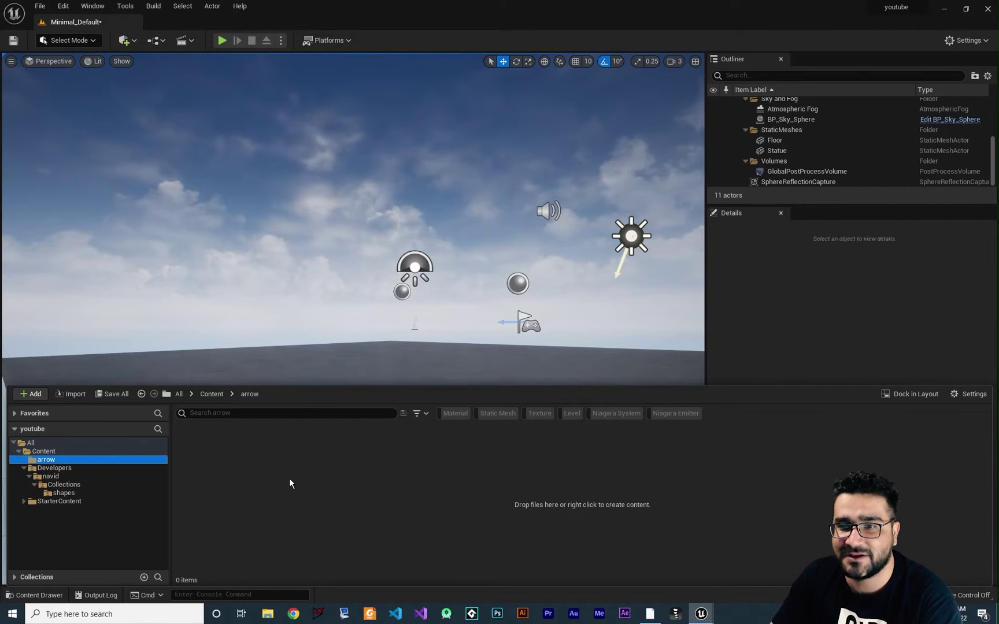
Create an empty Niagara system named NS_arrow in the arrow folder and open its editor docked beside the level
right_click(316, 491)
left_click(370, 288)
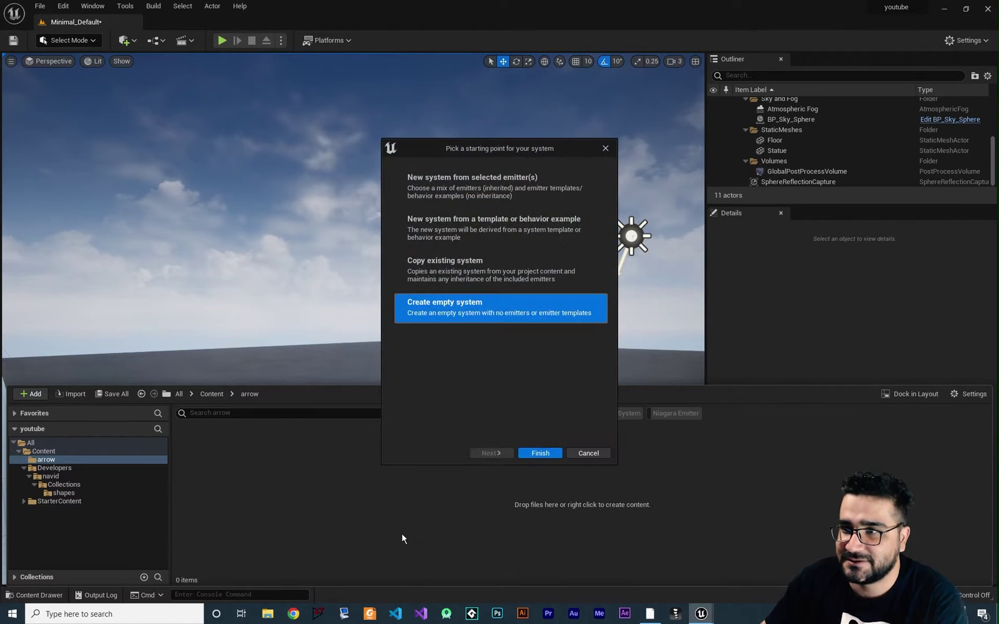
left_click(540, 453)
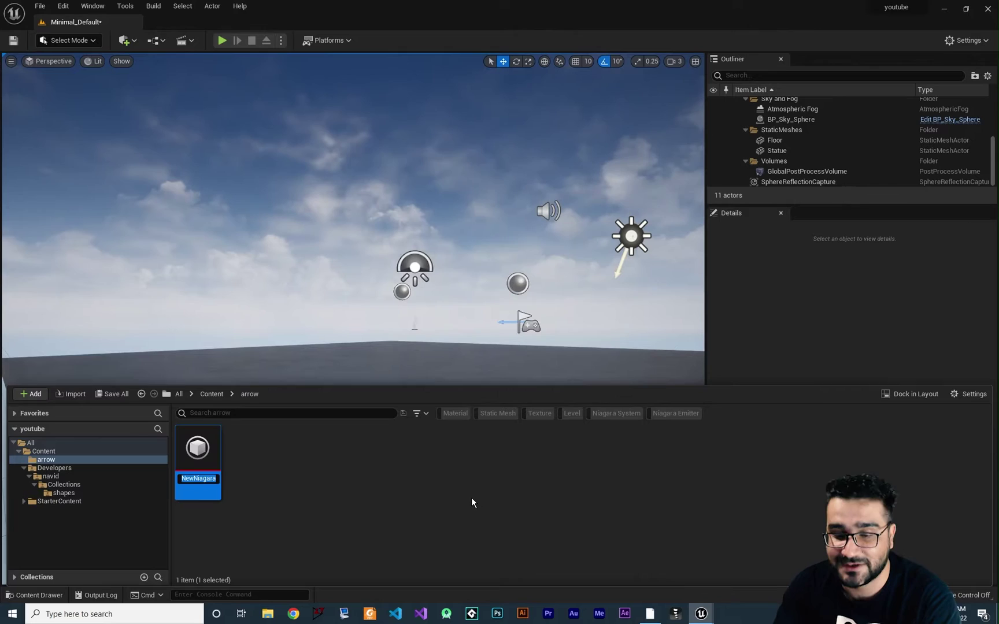
type("NS_")
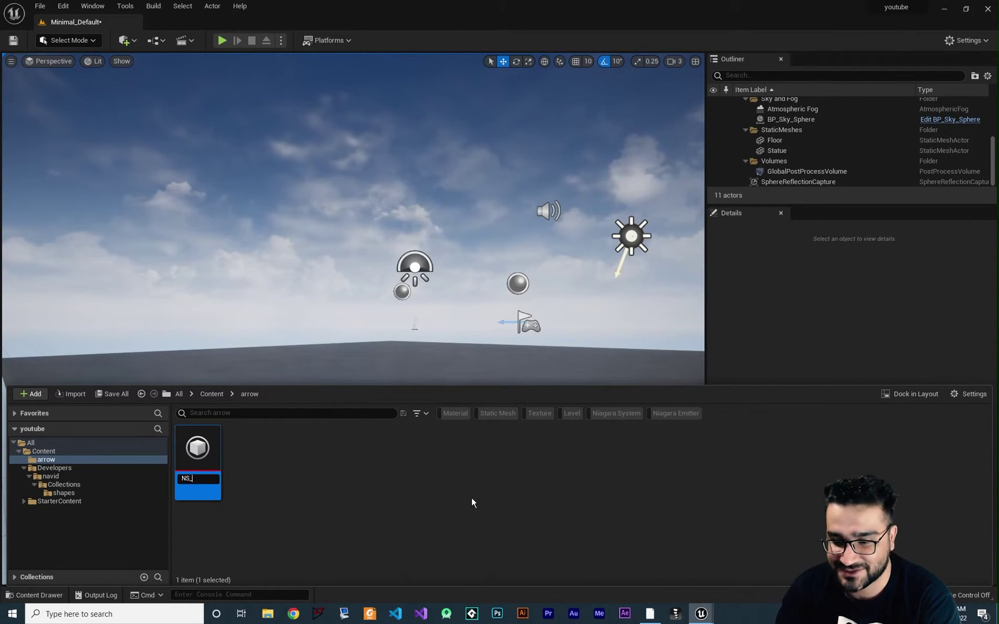
type("arr")
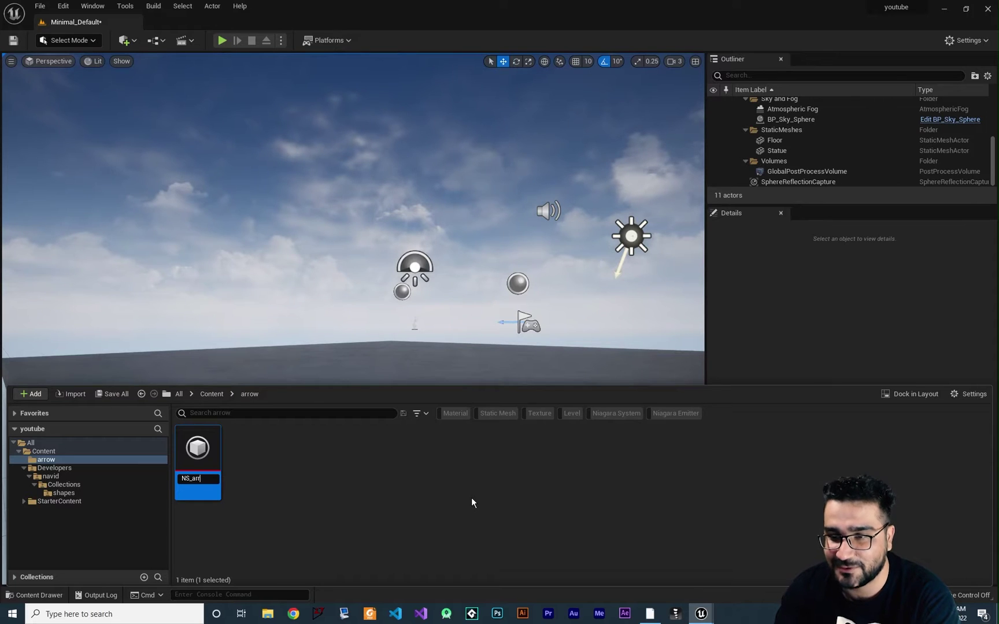
type("ow")
key("Return")
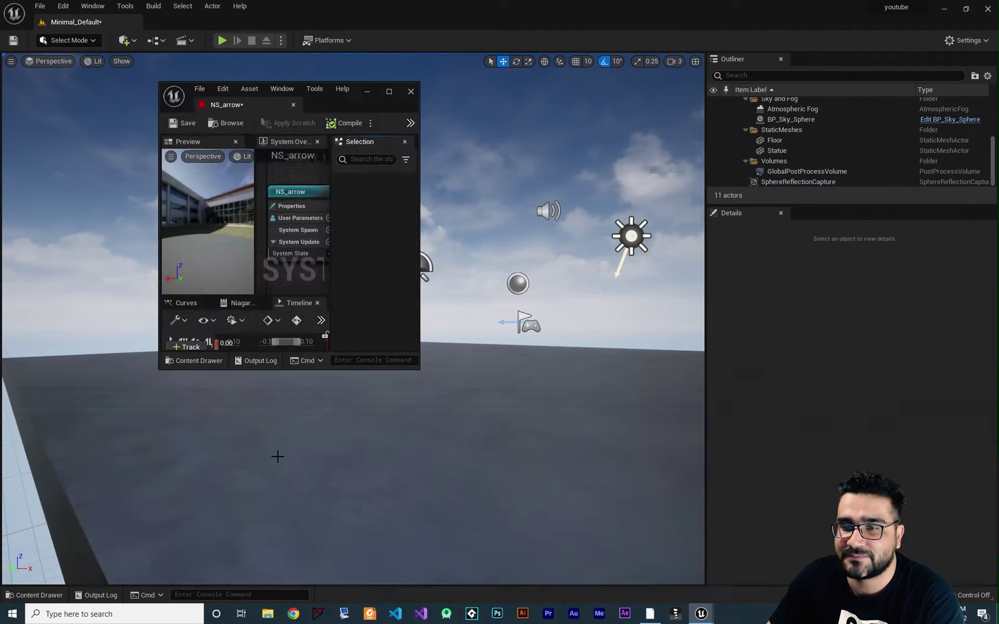
left_click_drag(234, 110, 206, 17)
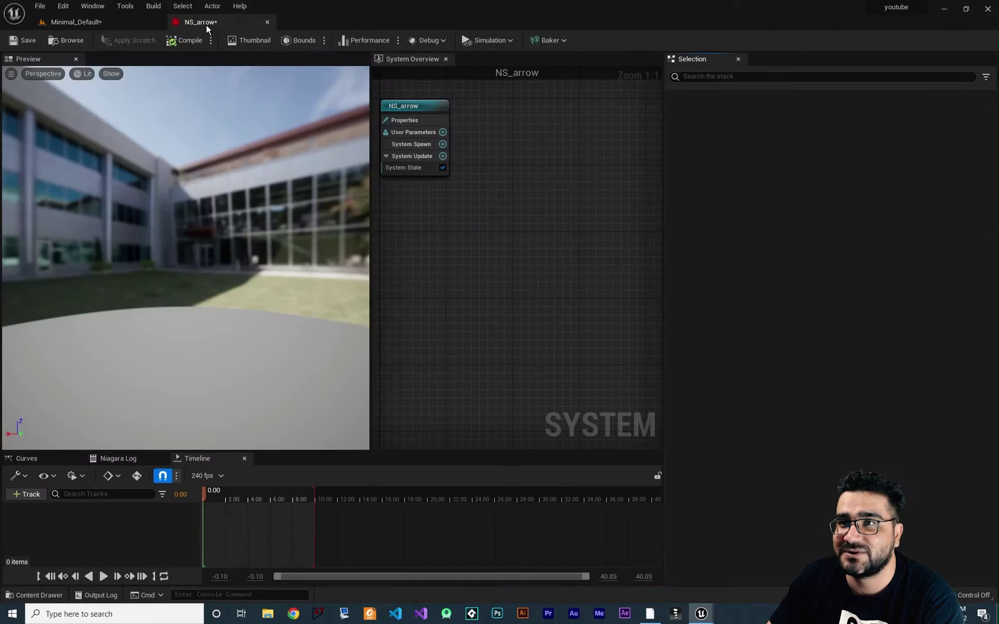
Add an emitter from the Empty template to NS_arrow and place it next to the system node
right_click_drag(437, 256, 505, 274)
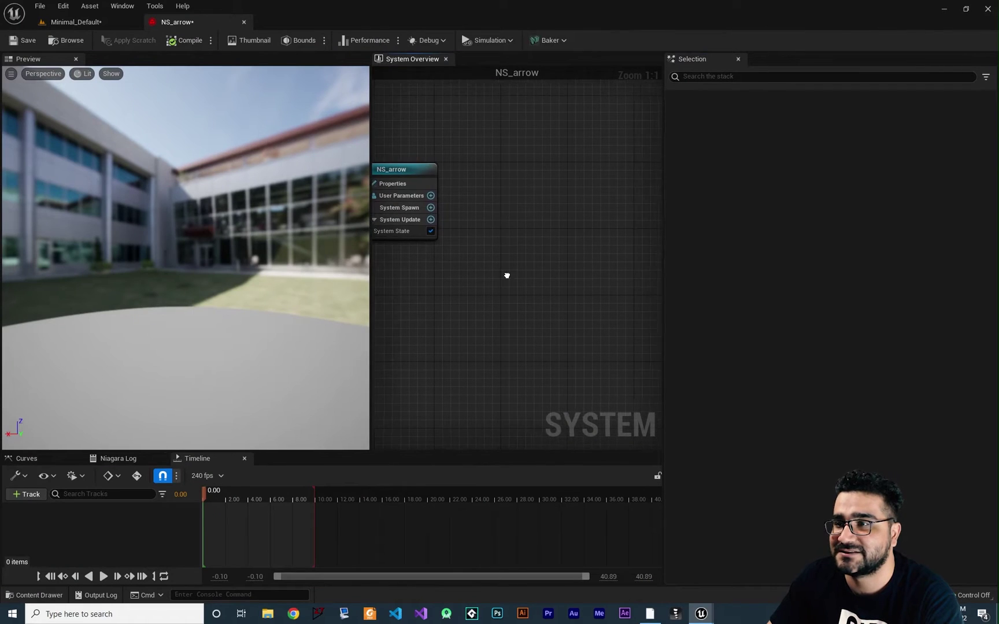
right_click(479, 191)
left_click(506, 211)
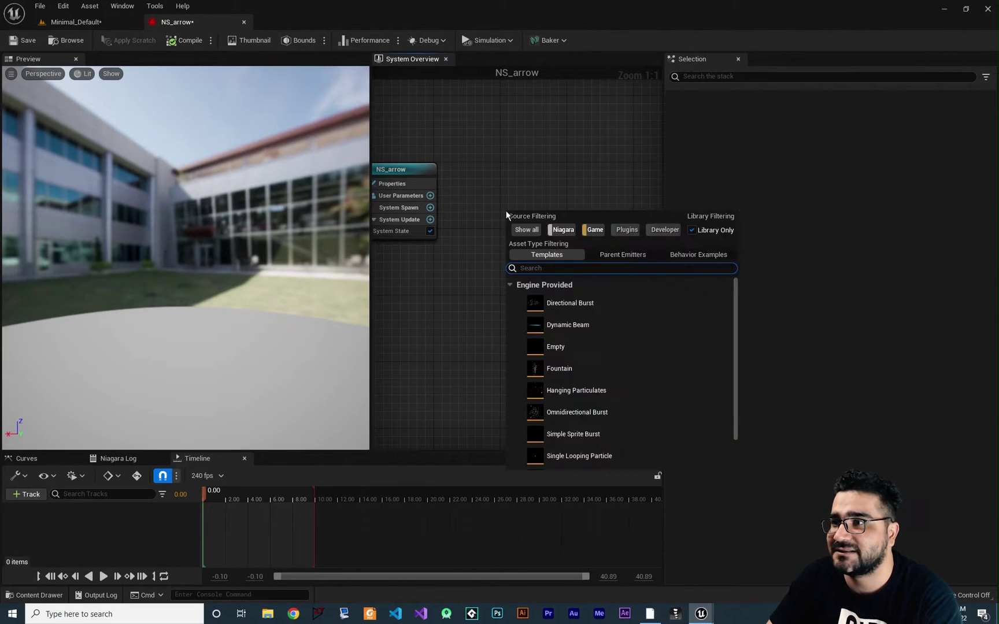
left_click(561, 347)
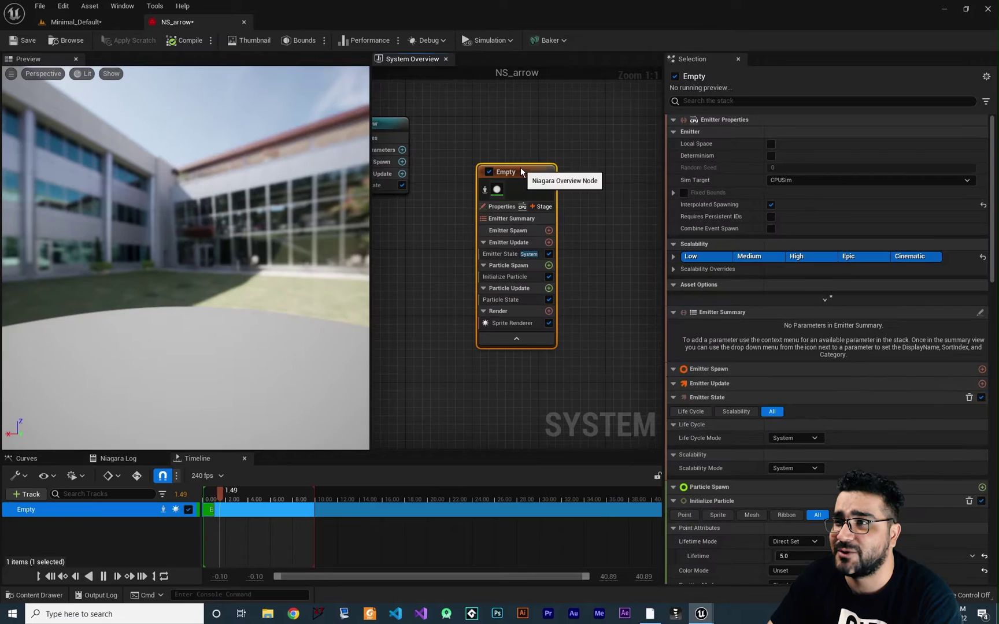
left_click_drag(520, 169, 473, 121)
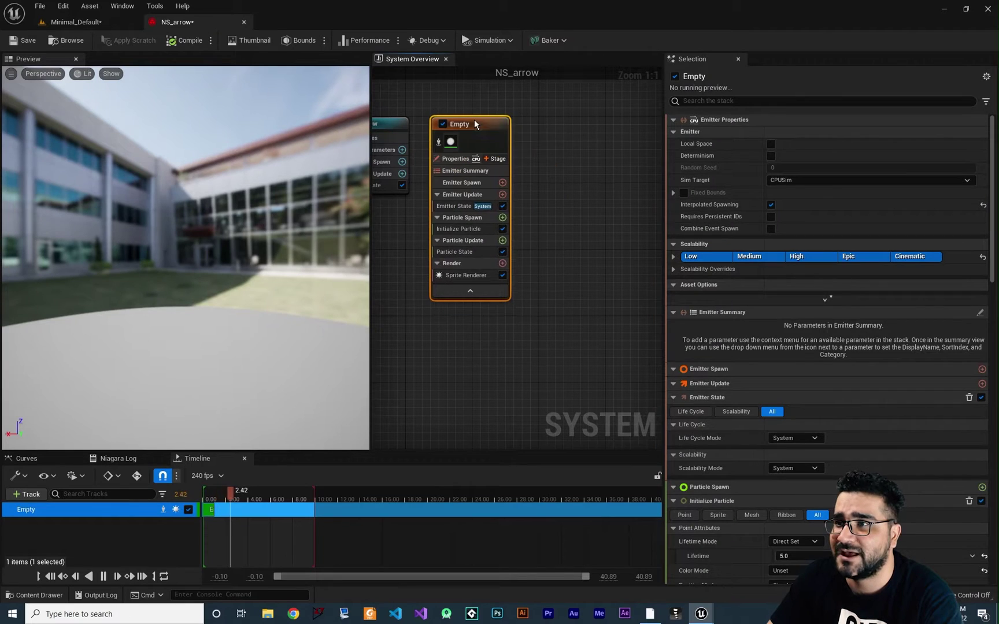
Replace the Empty emitter's Sprite Renderer with a Mesh Renderer
left_click(474, 275)
key("Delete")
left_click(502, 253)
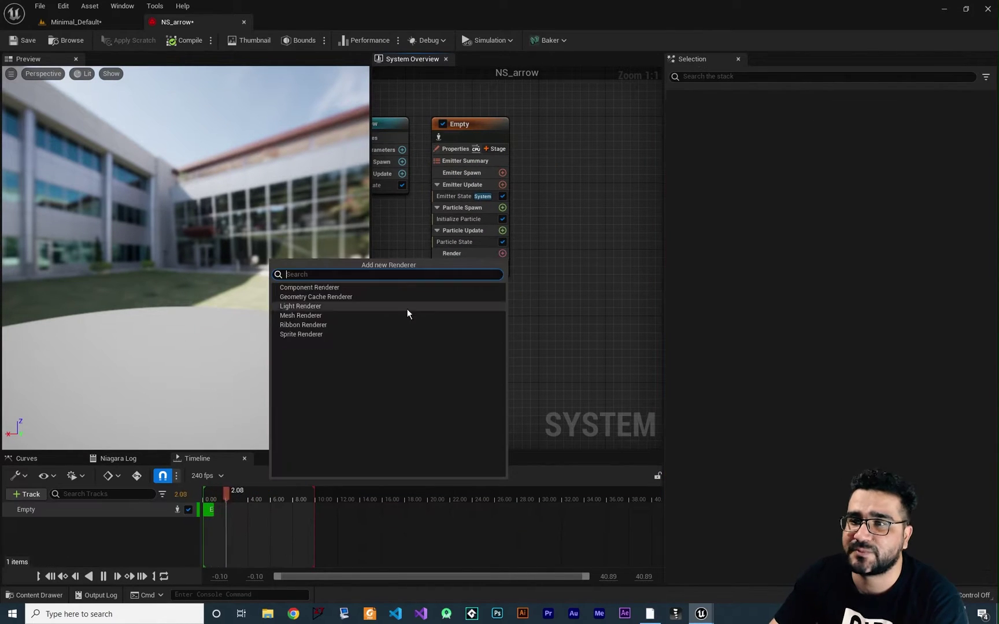
left_click(368, 316)
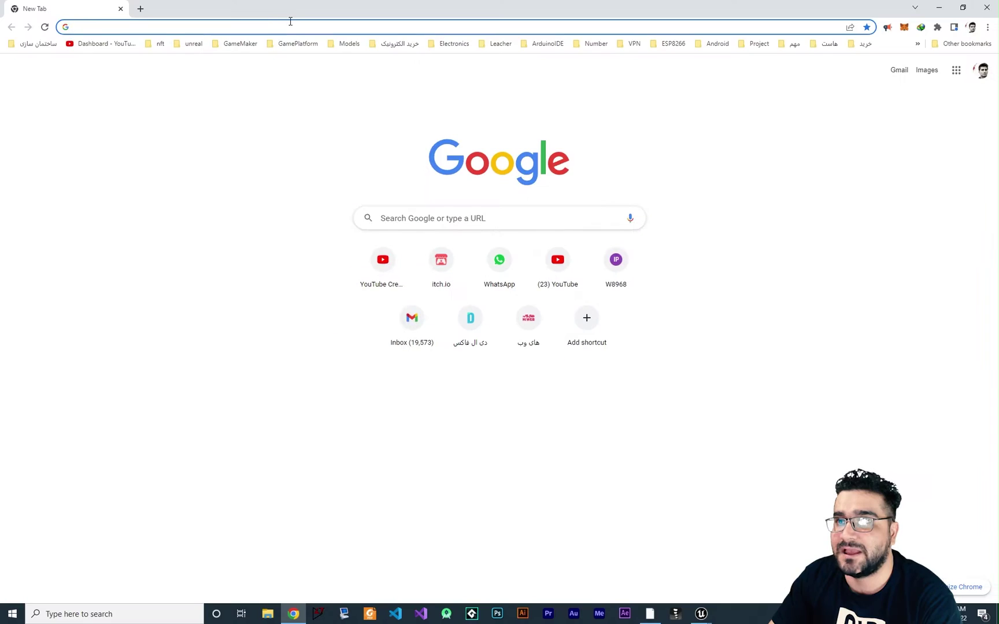
In Chrome, search for "arrow 3d model free download" and open the TurboSquid and CGTrader results in separate tabs, showing CGTrader
left_click(291, 26)
type("arrow 3d model free download")
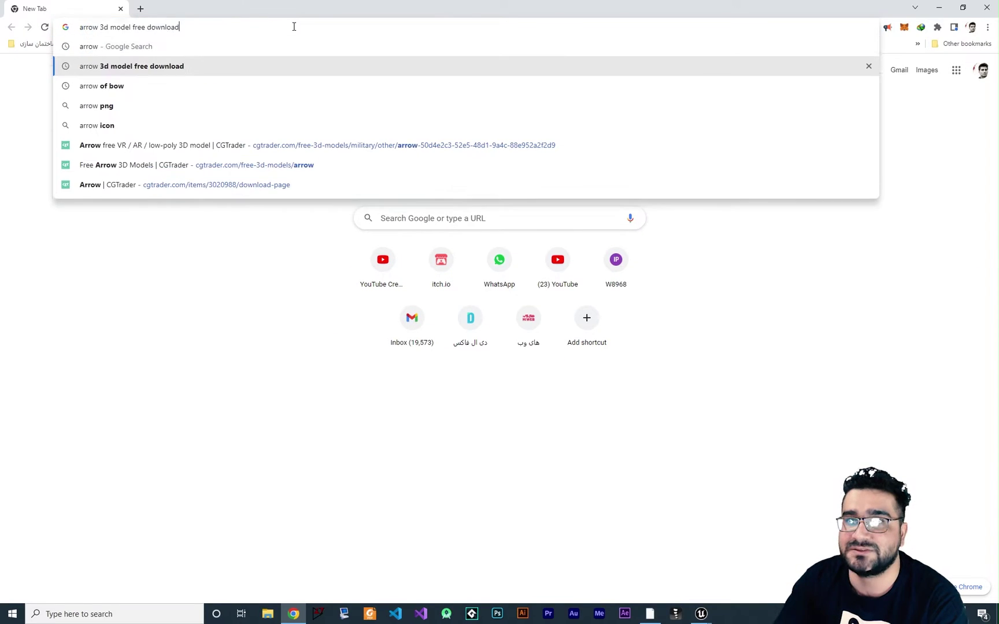
key("Return")
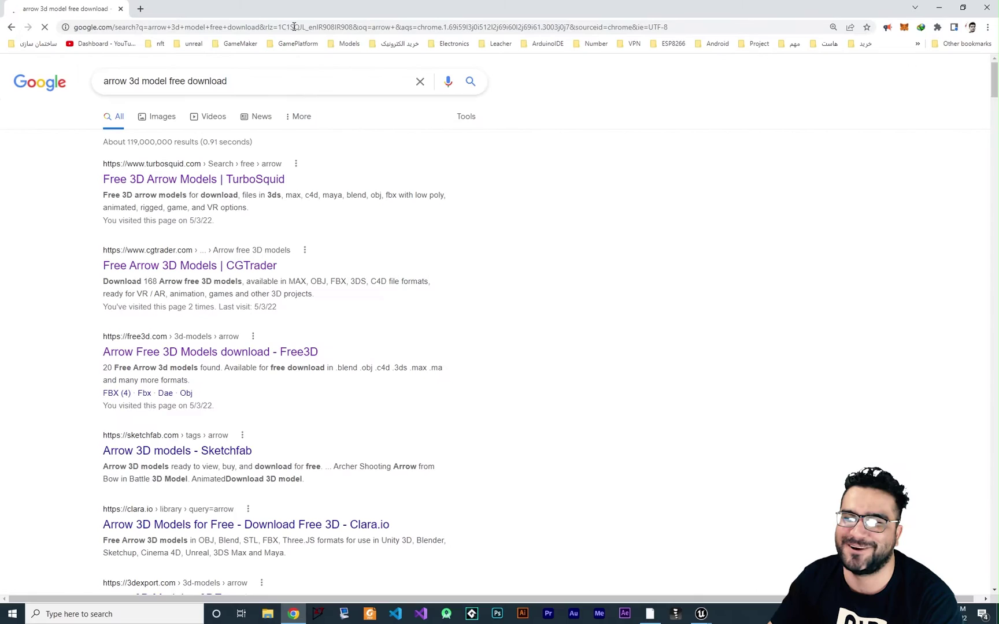
middle_click(254, 181)
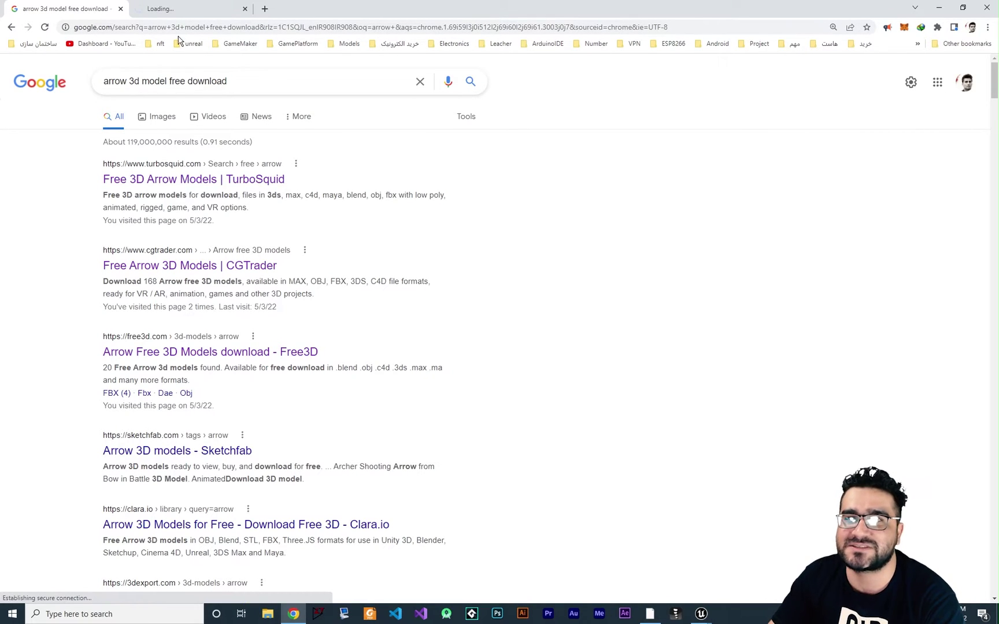
middle_click(167, 267)
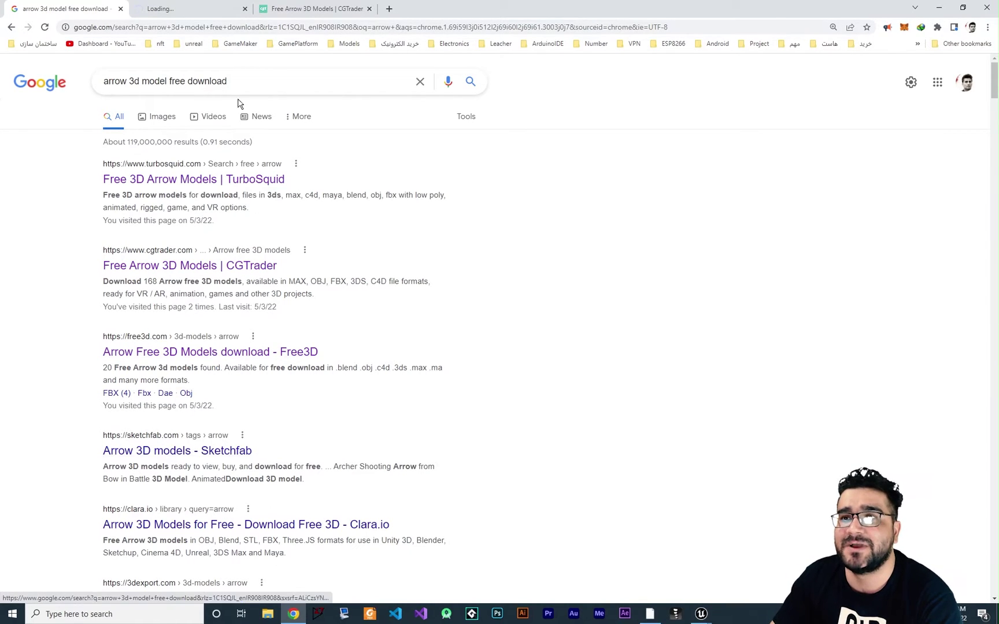
left_click(309, 7)
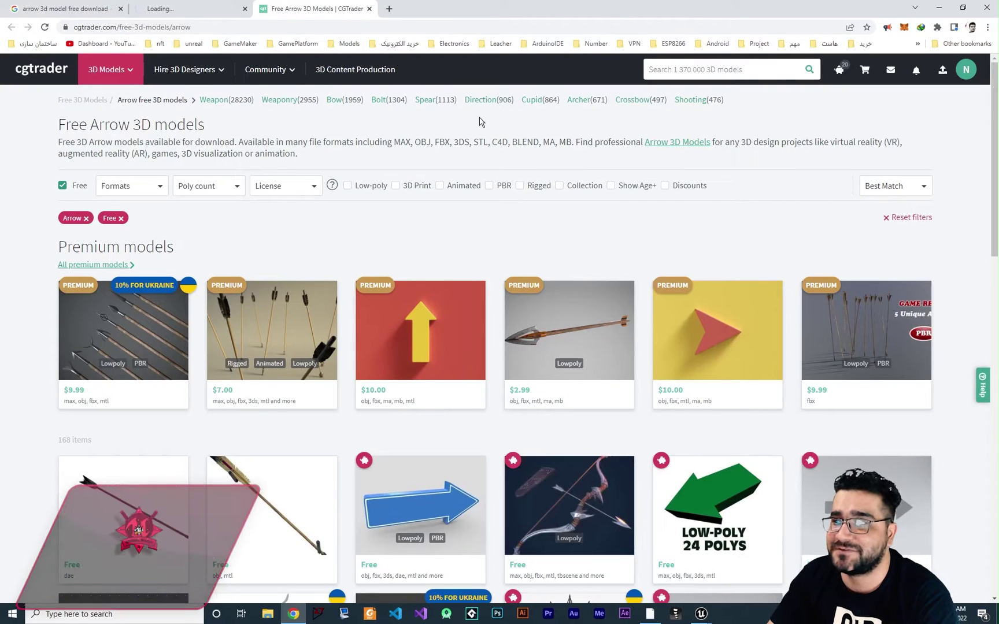
Find the free low-poly PBR crossed-arrows model with red fletching on CGTrader and request its free download
scroll(698, 248, "down", 5)
mouse_move(582, 345)
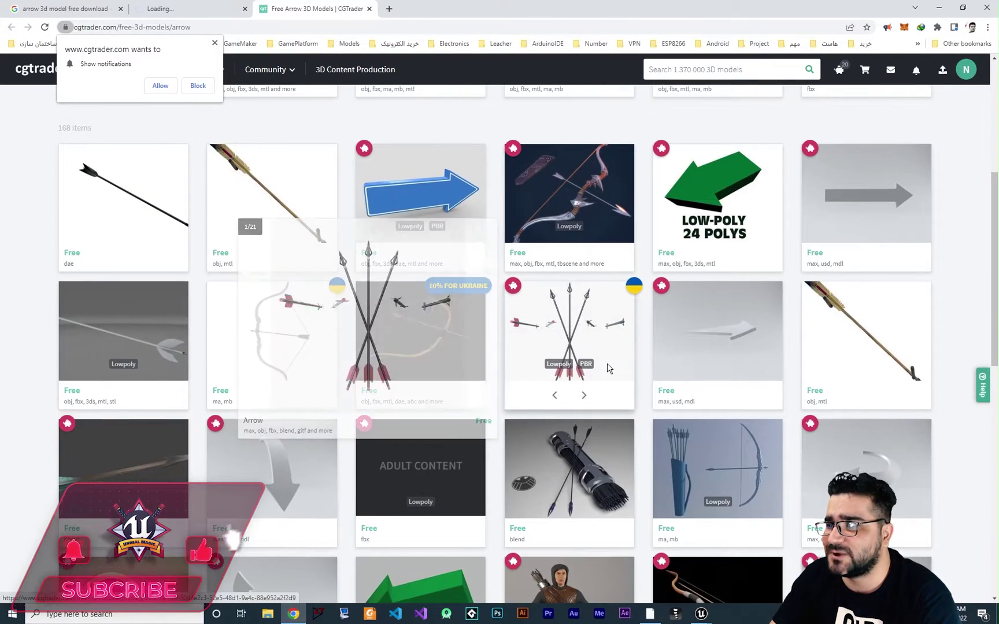
scroll(582, 448, "up", 2)
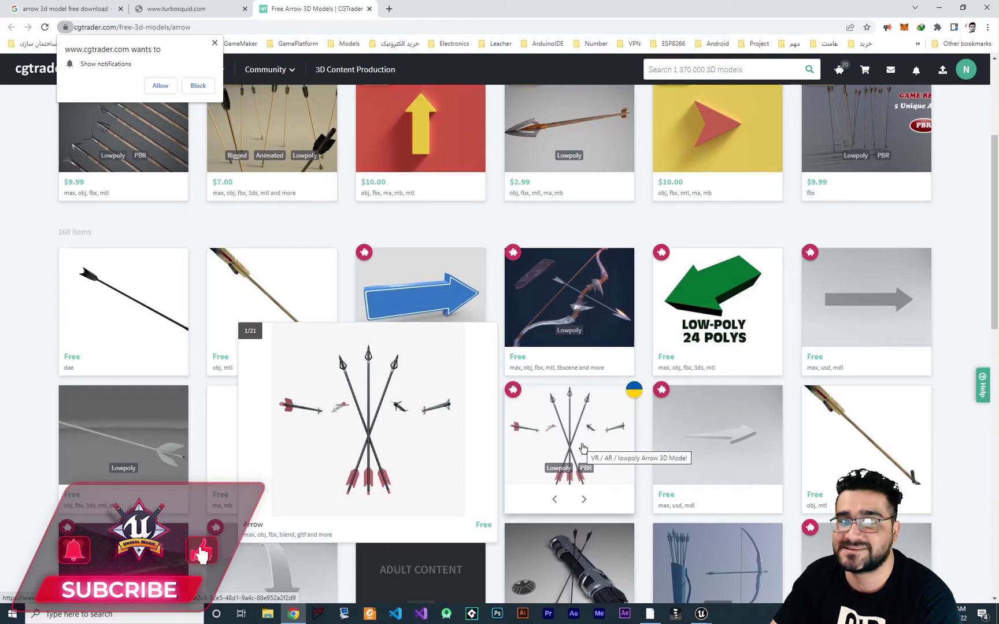
left_click(585, 445)
scroll(596, 434, "down", 2)
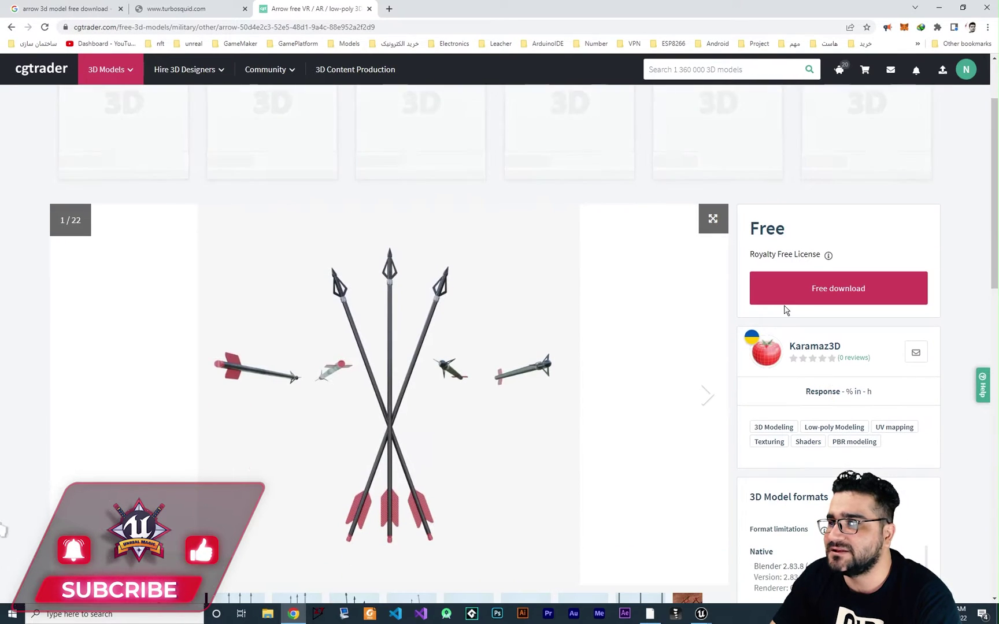
left_click(824, 294)
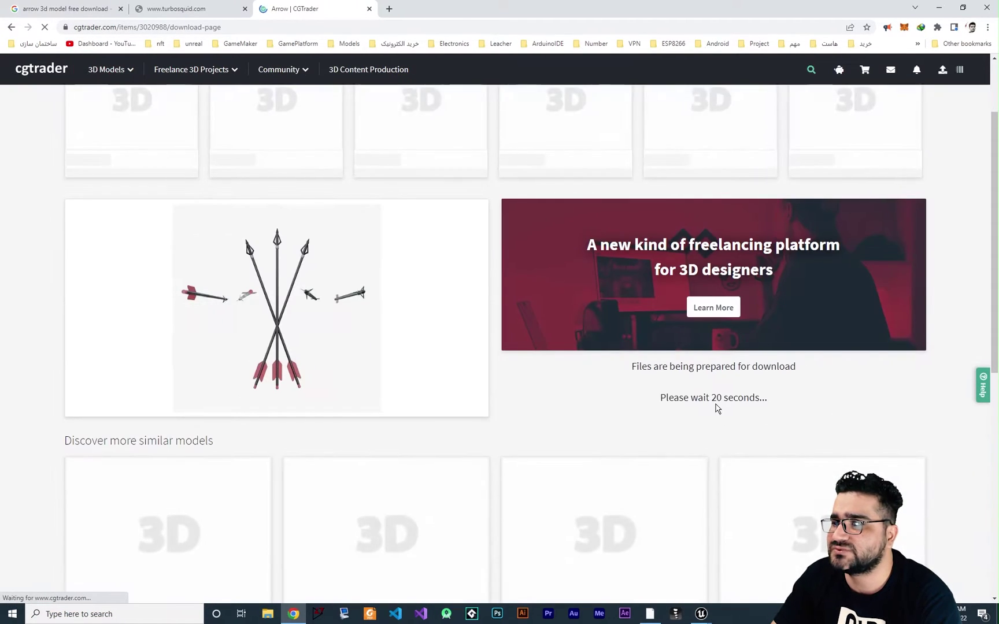
double_click(712, 398)
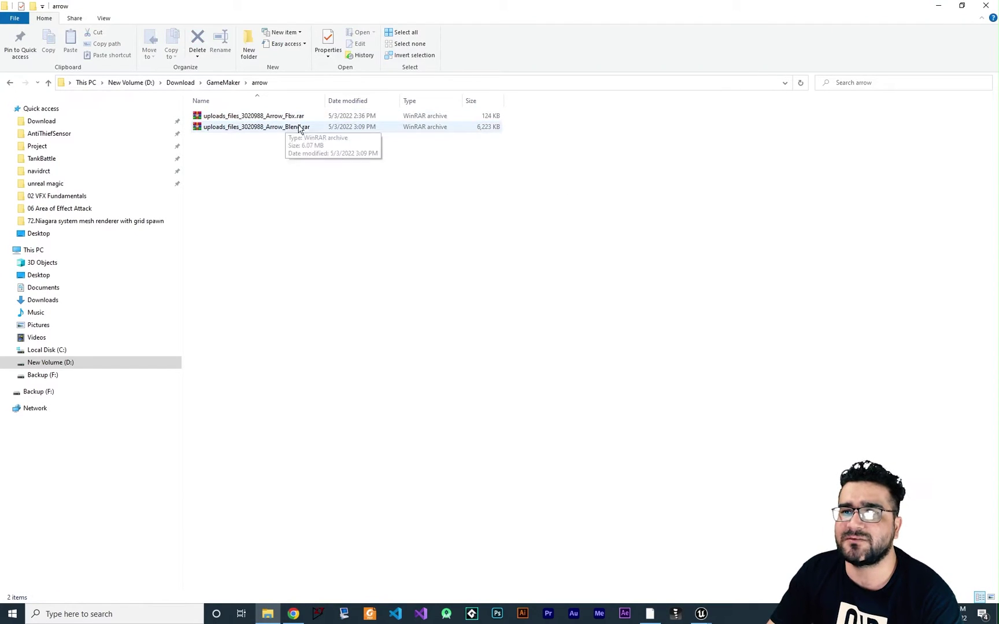
left_click(292, 118)
left_click(298, 128)
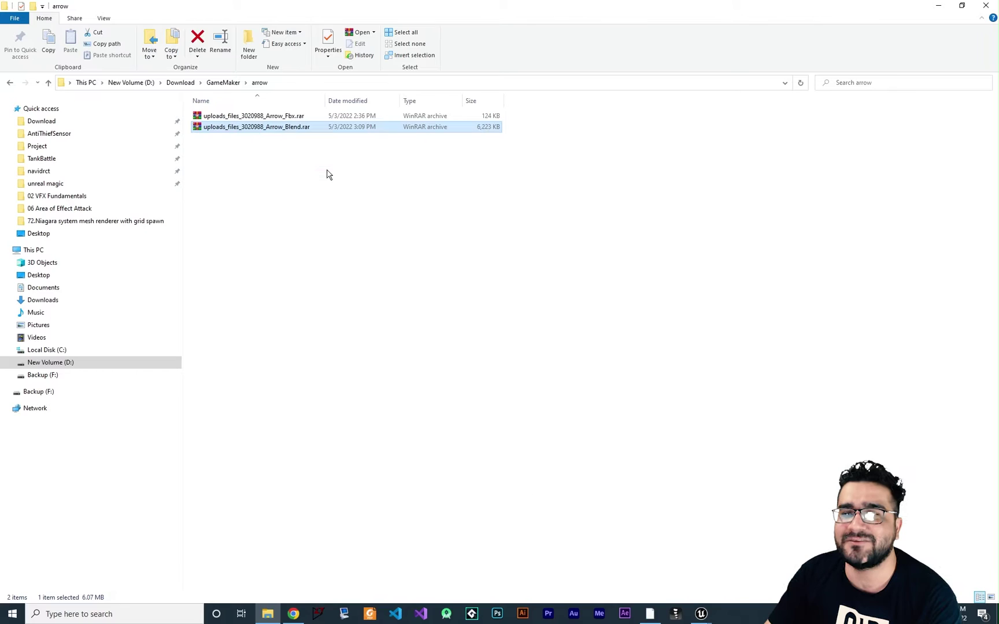
left_click(294, 117)
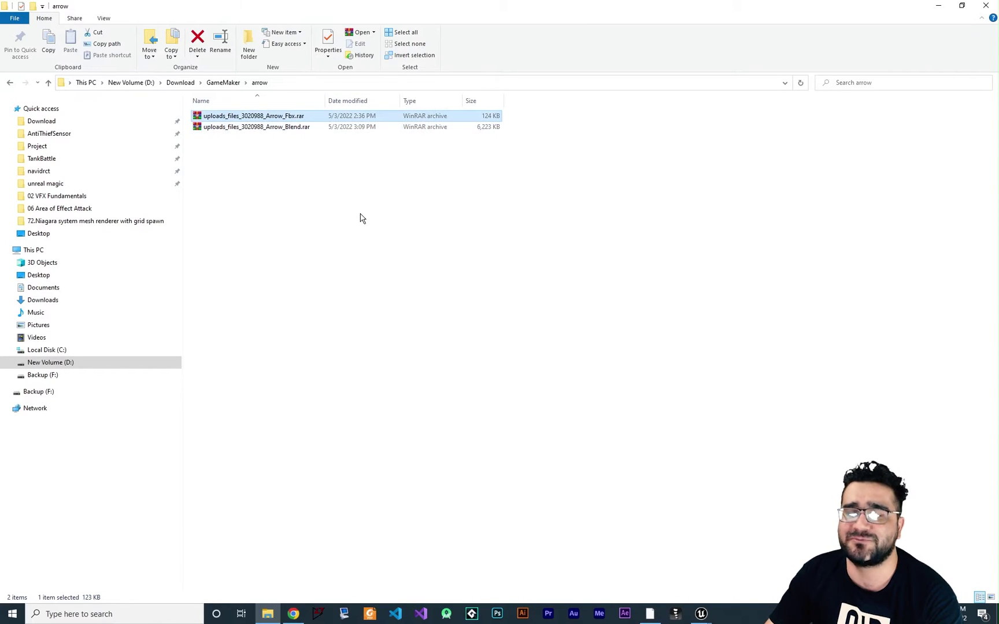
left_click(296, 129)
left_click(305, 161)
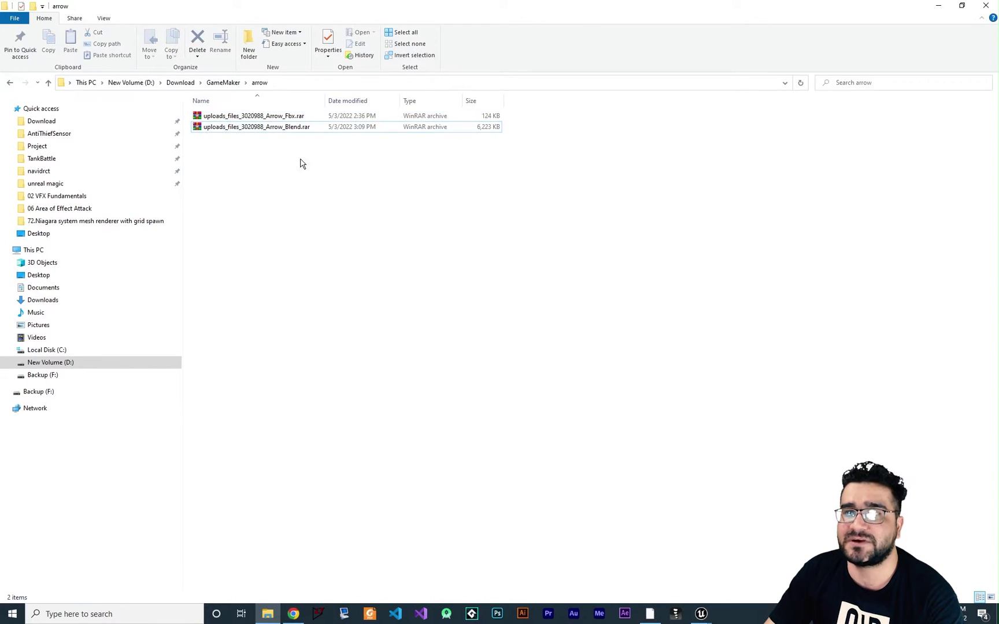
In File Explorer, extract uploads_files_3020988_Arrow_Blend.rar into its own folder and open the Arrow_Blend folder inside it
right_click(292, 128)
left_click(328, 208)
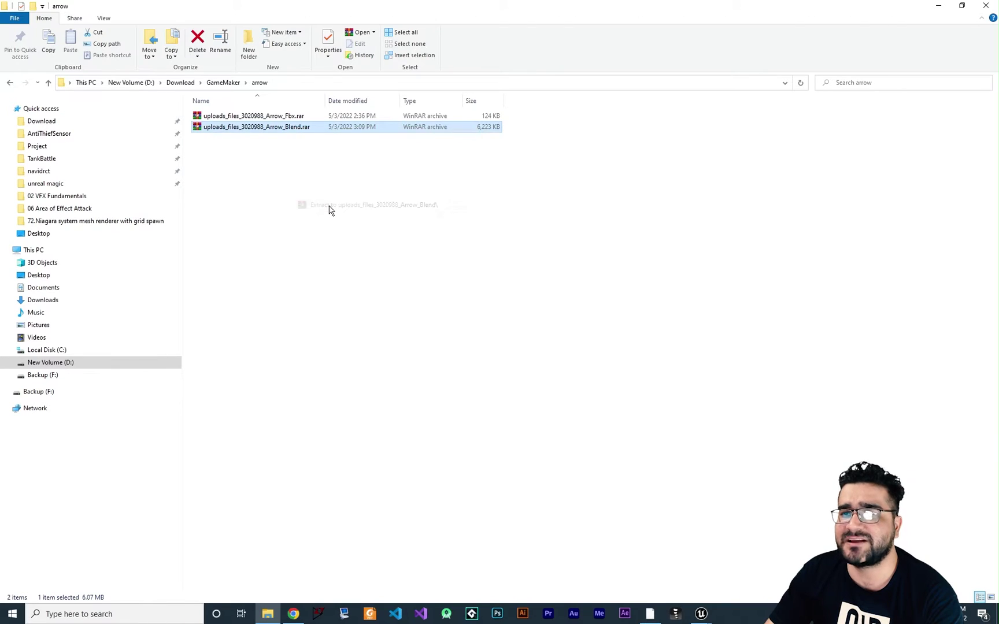
double_click(258, 118)
double_click(229, 121)
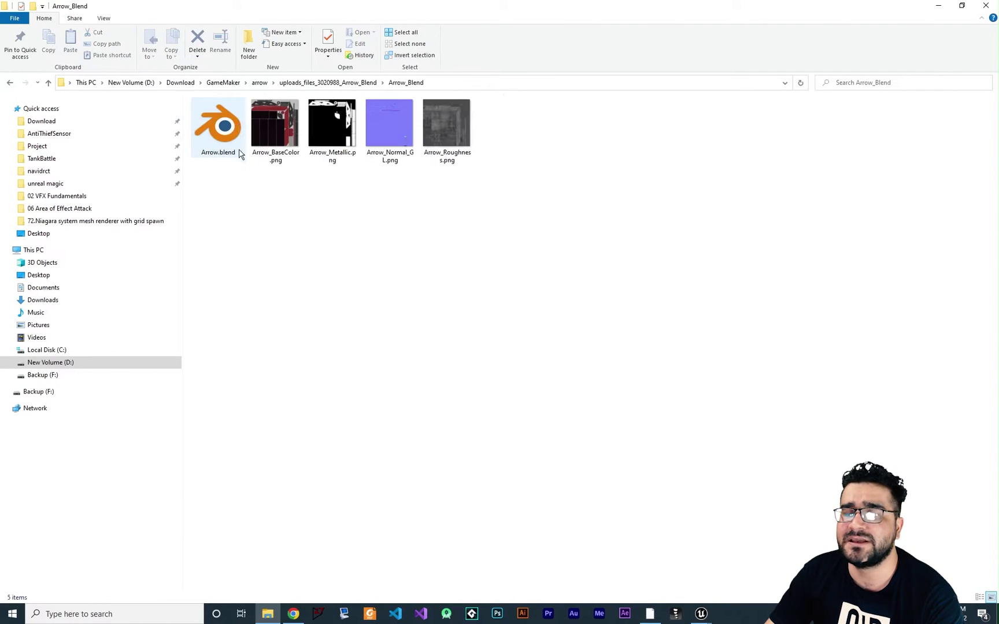
Open Arrow.blend from the extracted files in Blender and examine the arrow model
left_click(233, 139)
left_click_drag(532, 203, 271, 124)
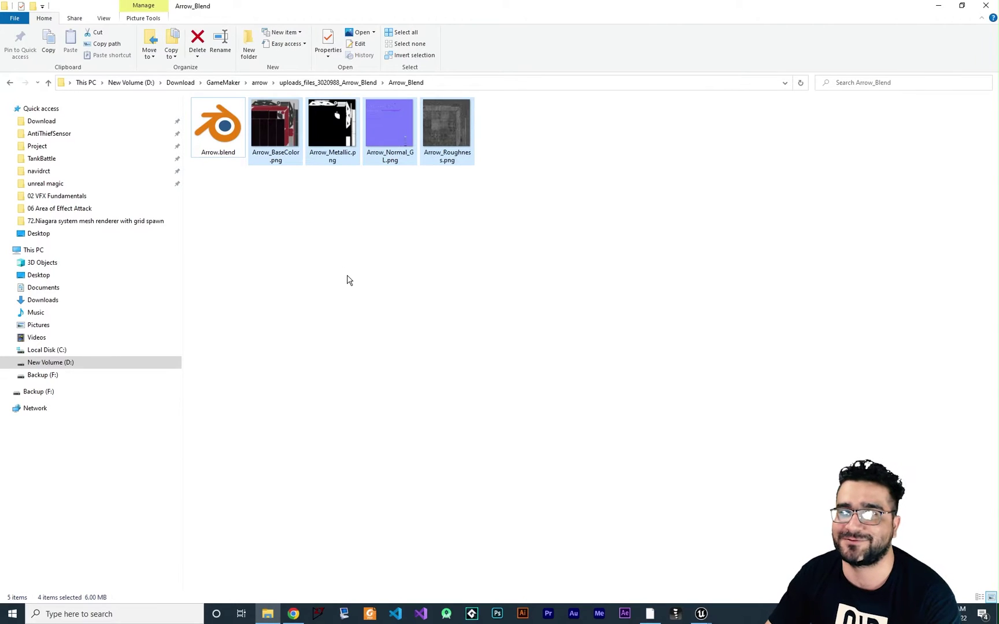
left_click(216, 121)
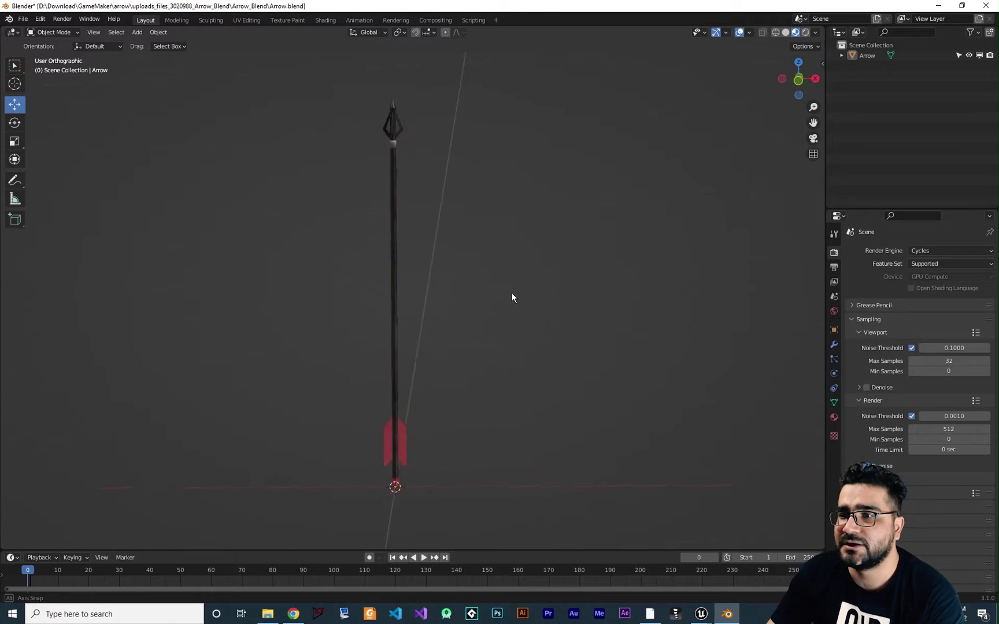
middle_click_drag(510, 297, 446, 362)
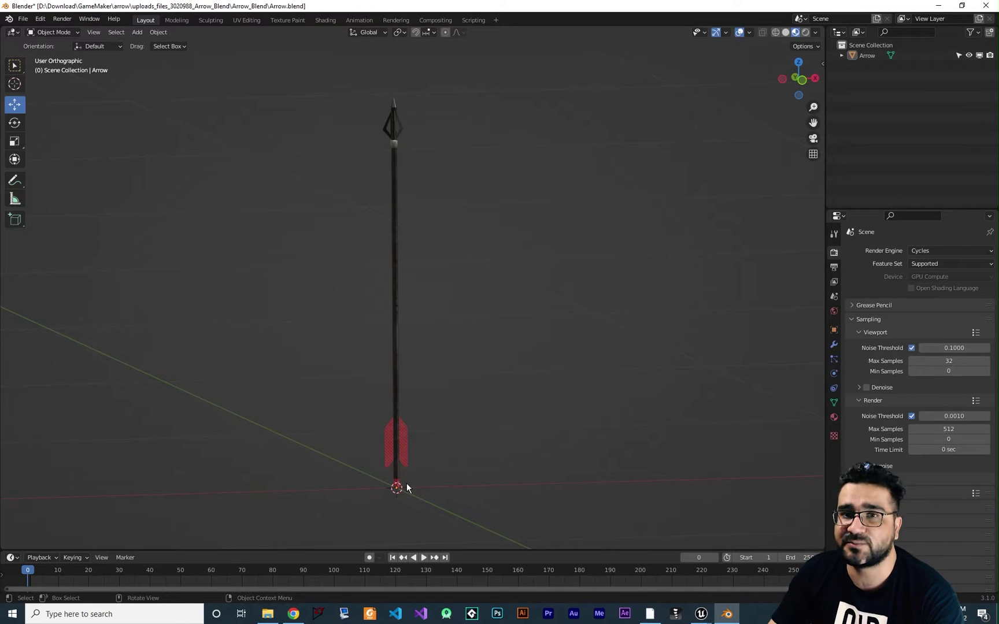
In front view, rotate the arrow about 90° clockwise so it lies flat along the X axis with its tip toward positive X
middle_click_drag(438, 473, 429, 364)
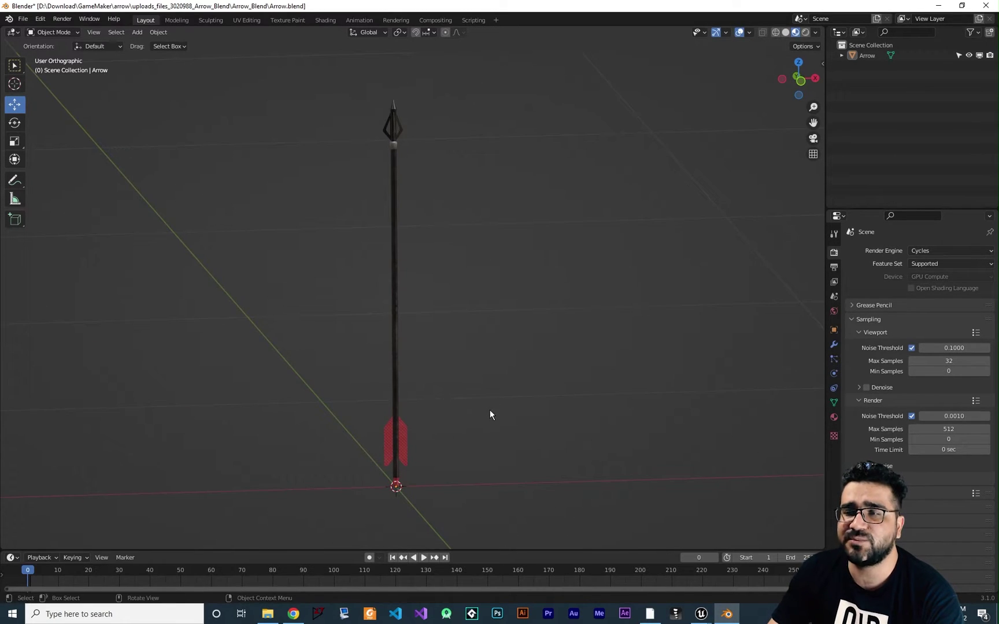
mouse_move(490, 415)
middle_mouse_down()
mouse_move(471, 394)
mouse_move(474, 406)
middle_mouse_up()
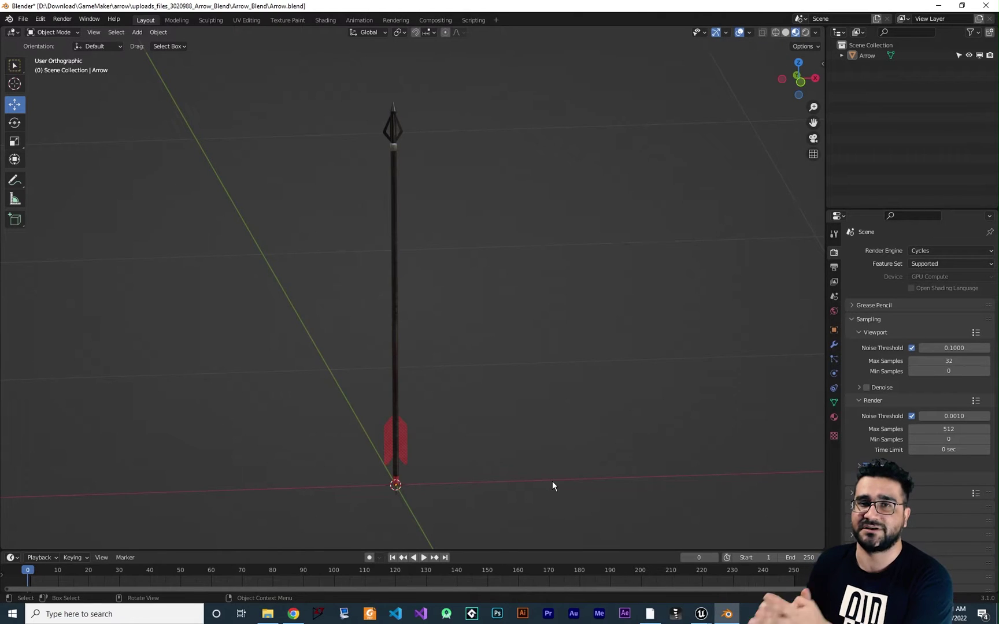
left_click(396, 356)
key("KP_1")
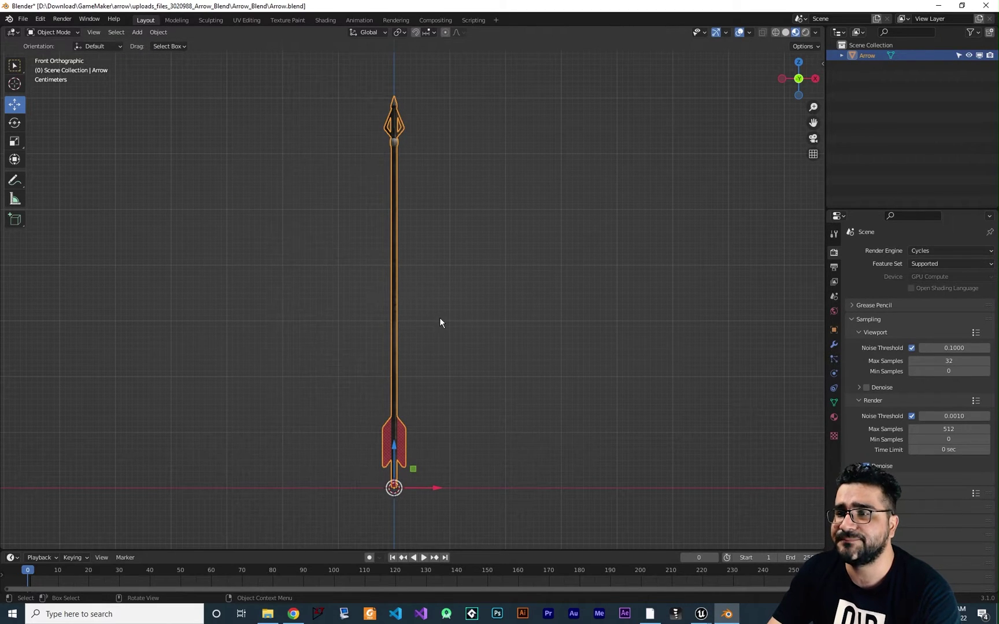
key("r")
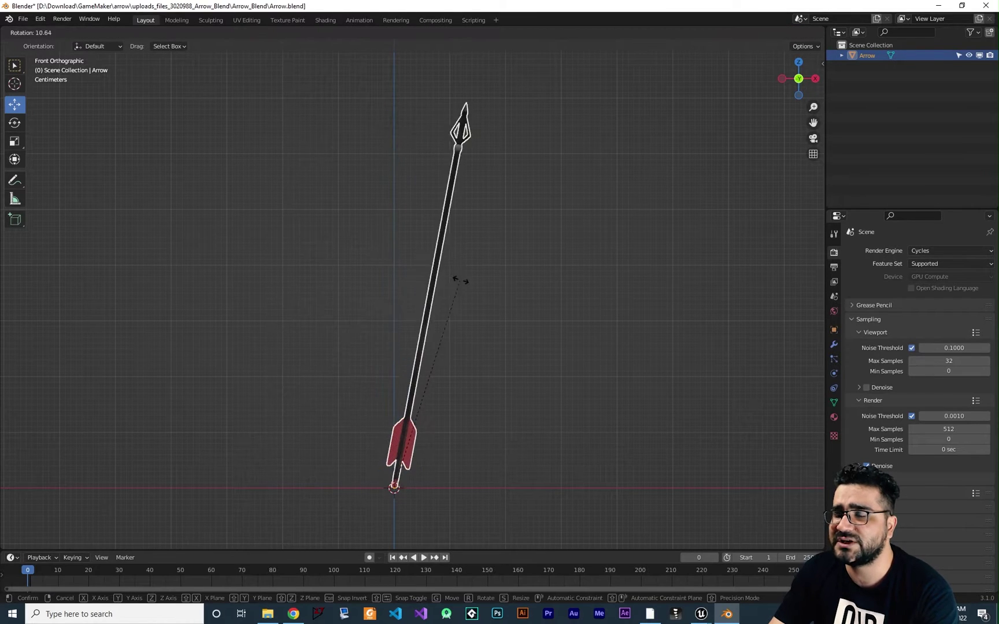
left_click(673, 533)
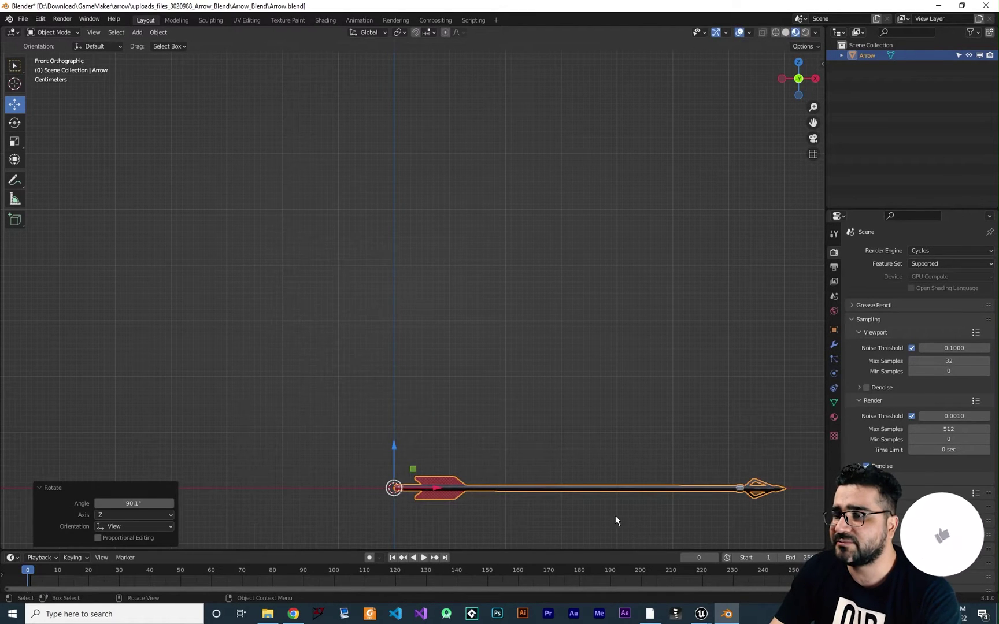
left_click(564, 518)
middle_click_drag(653, 501, 662, 450)
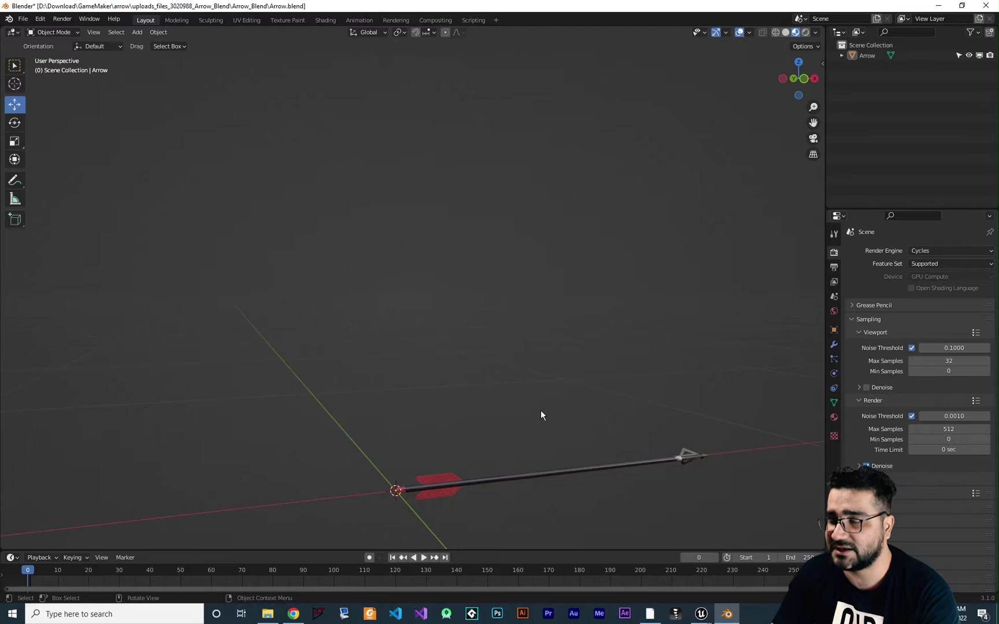
middle_click_drag(541, 409, 586, 422, "alt")
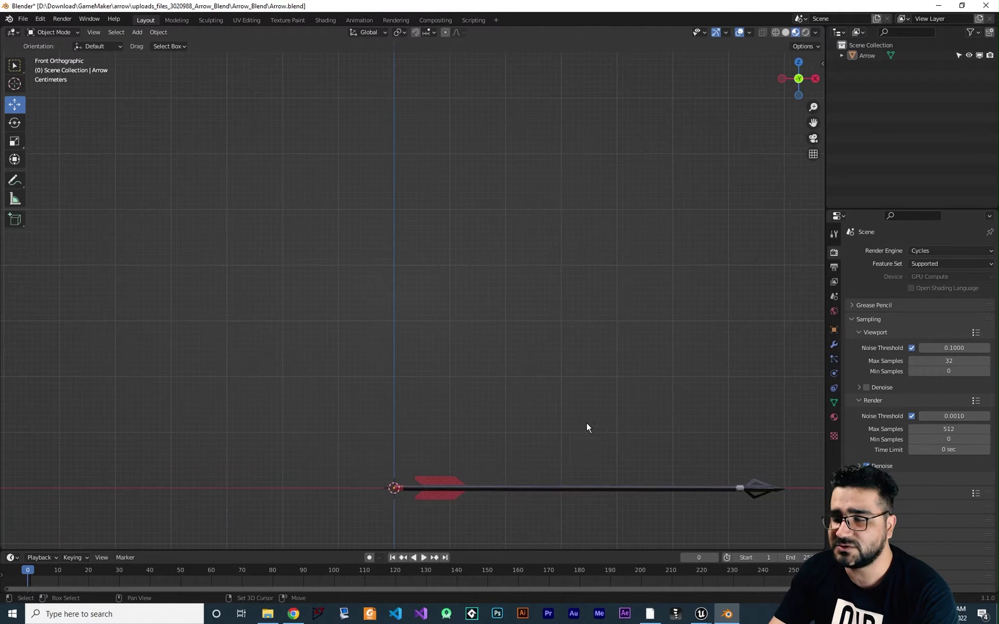
Move the arrow about -0.704 m along the global X axis so its tip sits at the world origin, and deselect it
middle_click_drag(620, 454, 484, 285, "shift")
left_click(463, 322)
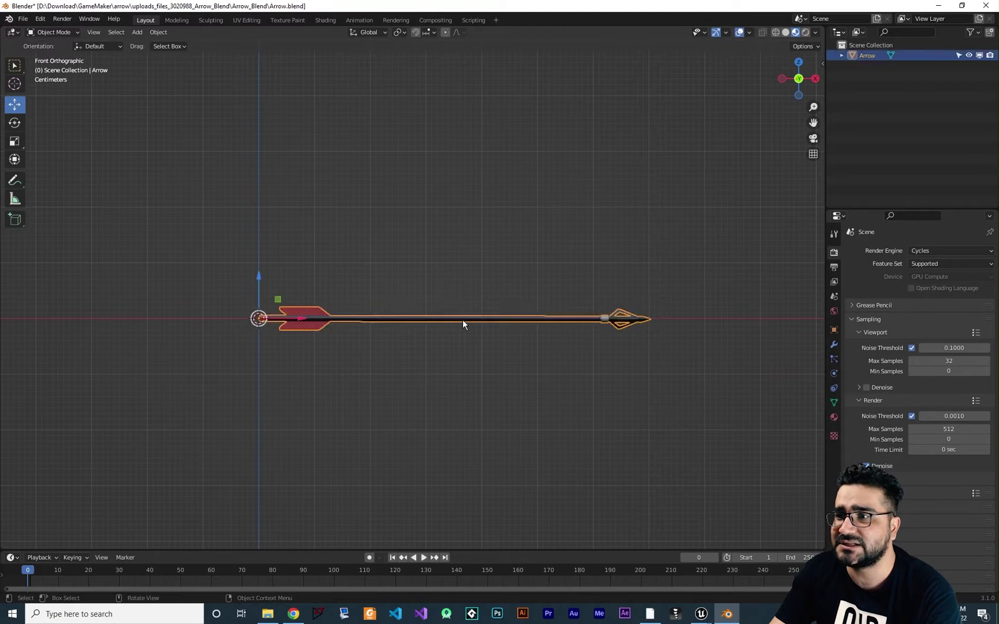
key("g")
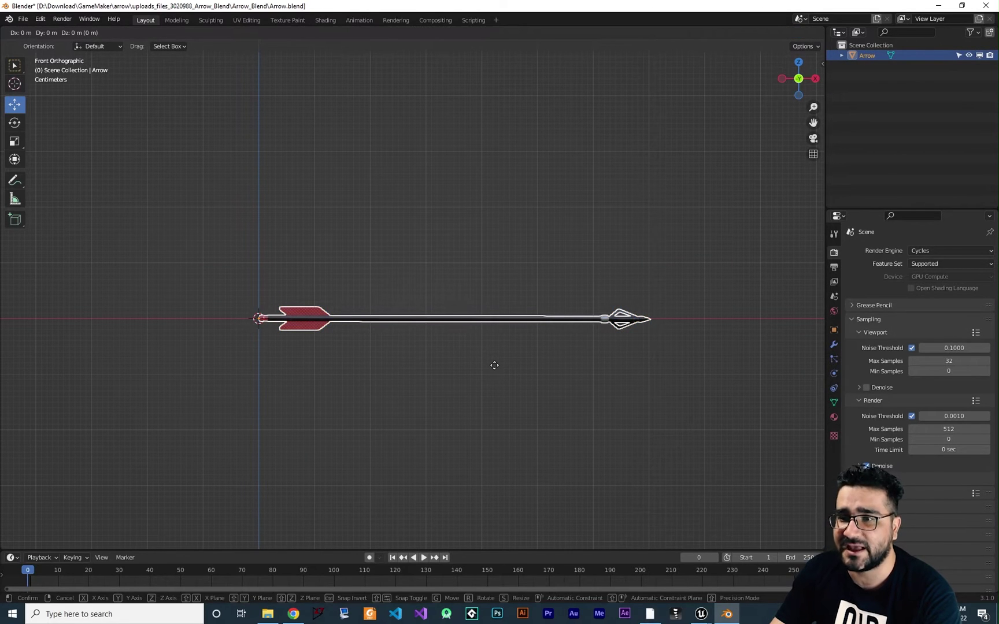
key("x")
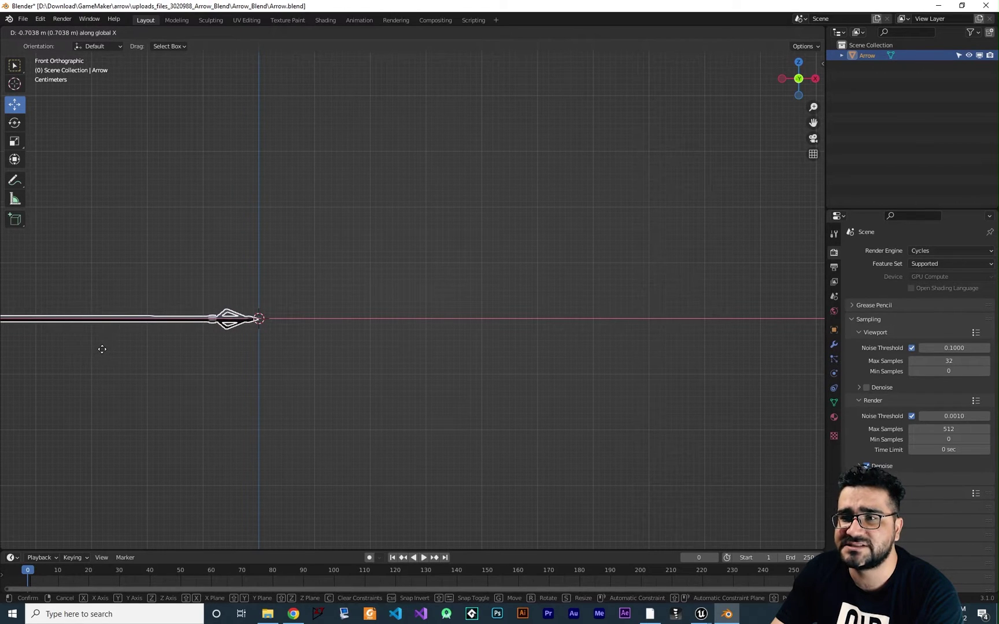
left_click(102, 349)
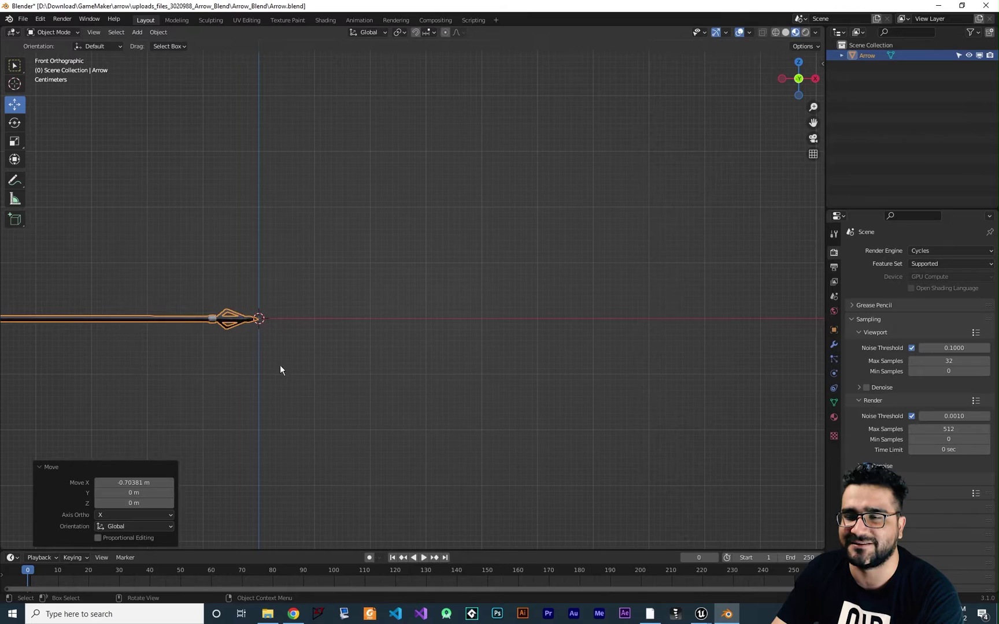
middle_click_drag(280, 370, 282, 299)
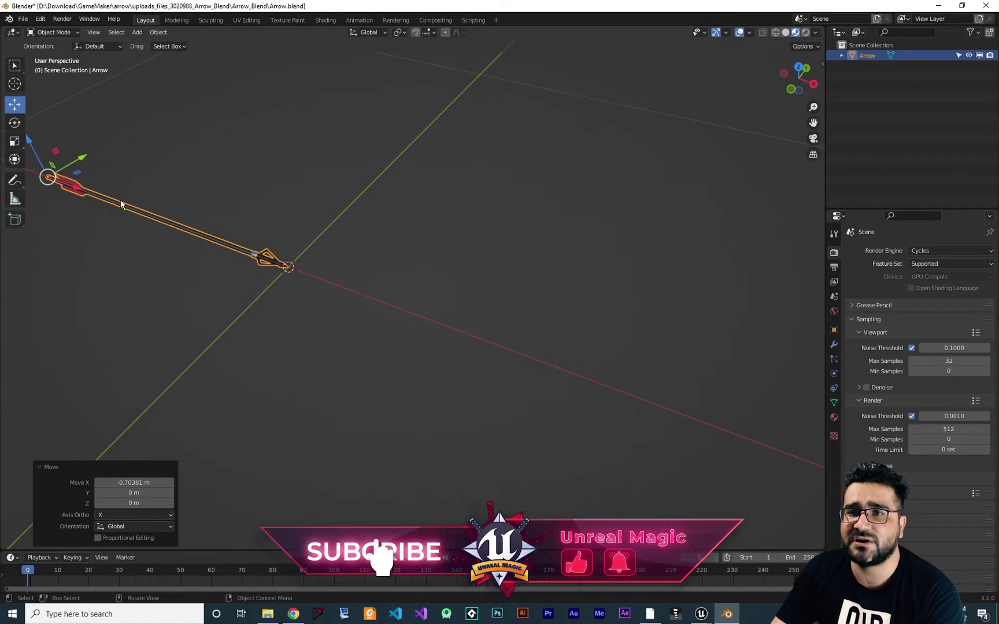
key("alt+a")
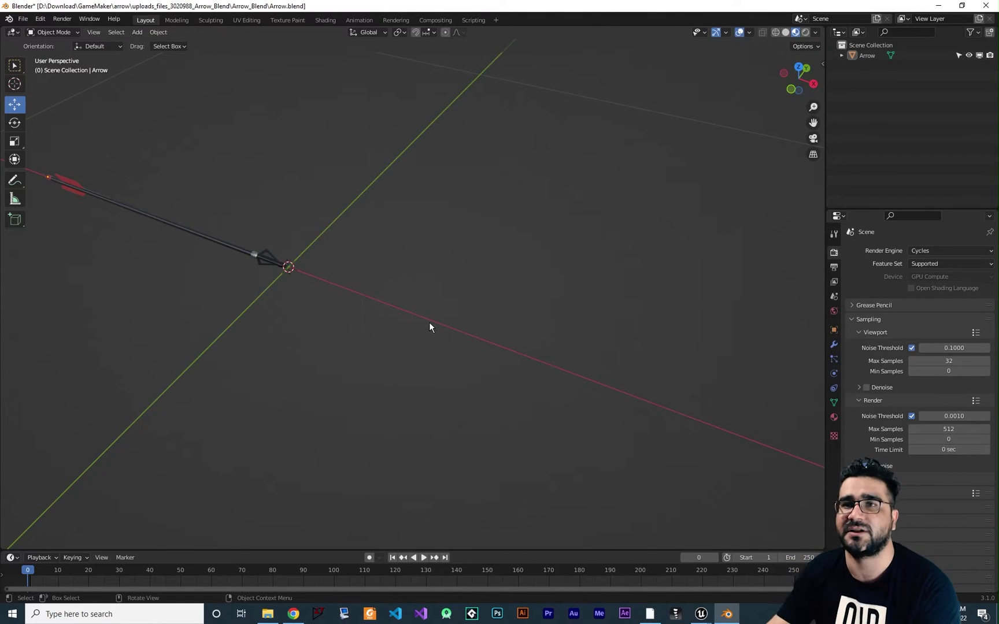
Export the arrow to the Desktop as Arrow.fbx, overwriting the existing file, and close Blender without saving the blend file
left_click(23, 21)
mouse_move(78, 169)
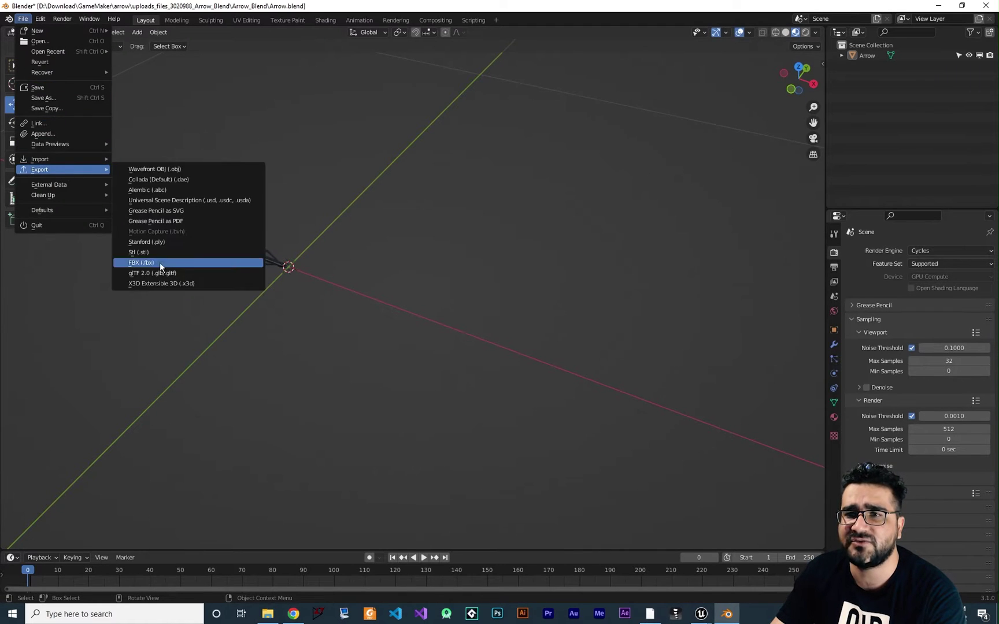
left_click(159, 263)
left_click(264, 264)
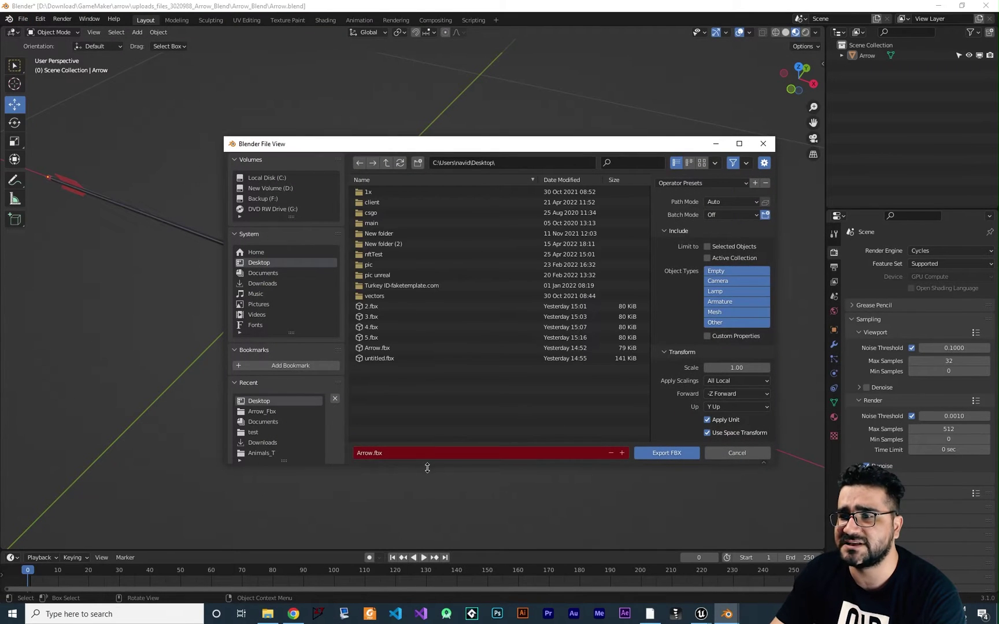
left_click(411, 455)
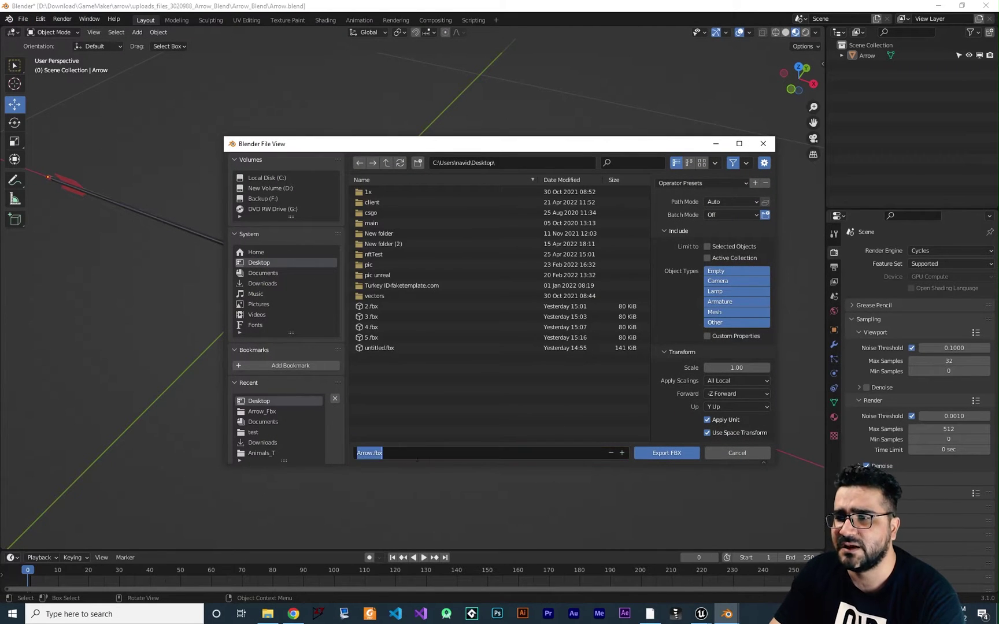
left_click(659, 453)
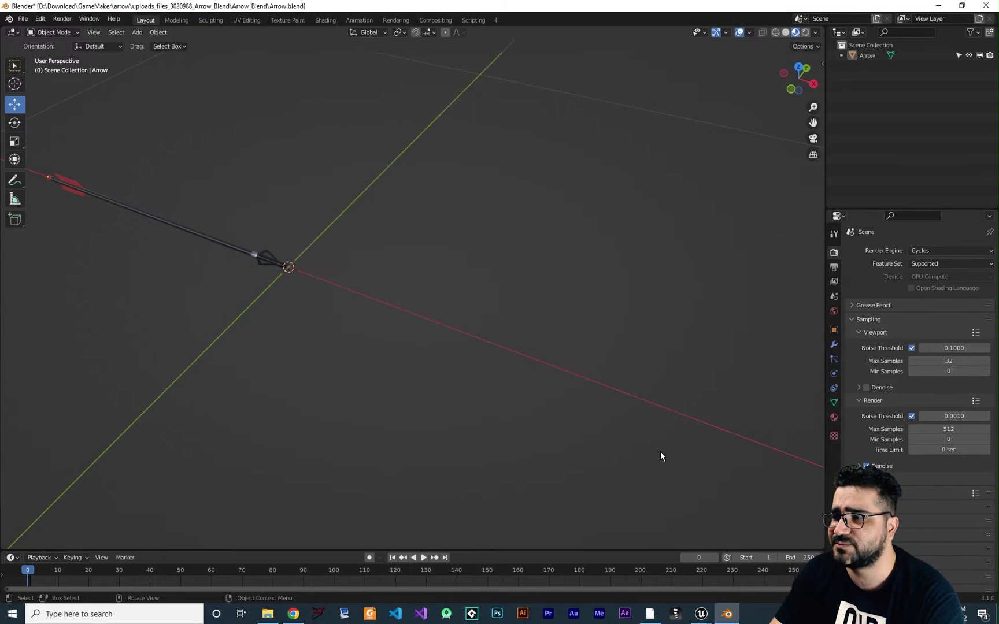
left_click(984, 8)
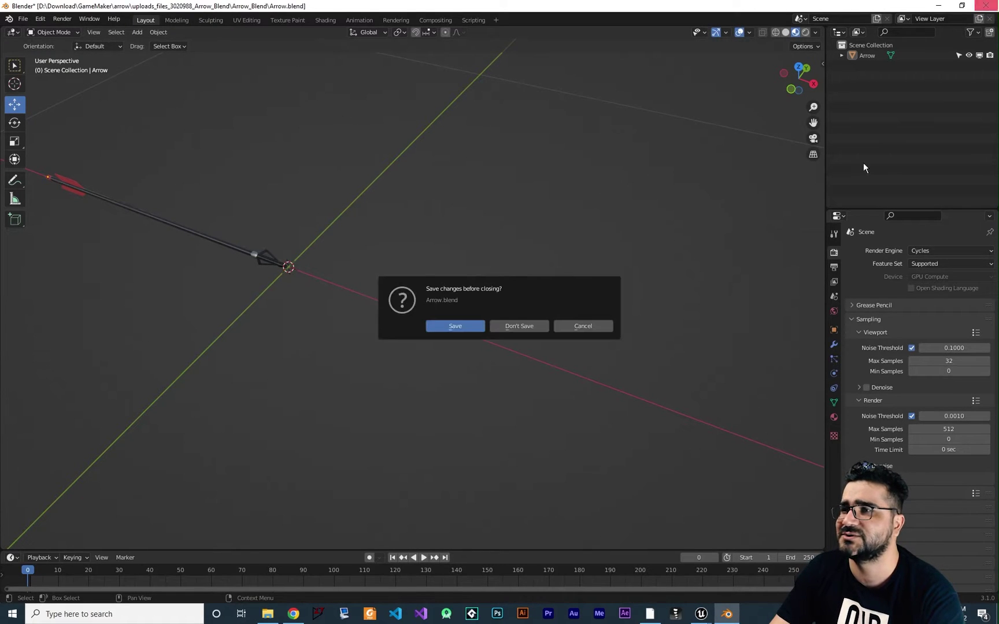
left_click(530, 326)
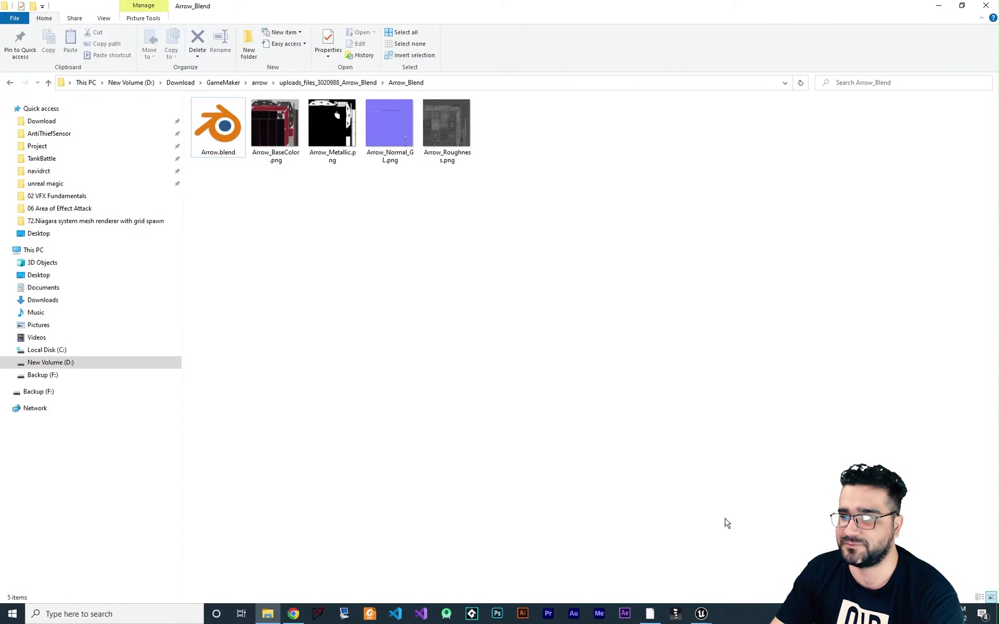
In Unreal Engine, import Arrow.fbx from the Desktop into the arrow content folder as a static mesh with the default FBX options
left_click(703, 619)
left_click(36, 595)
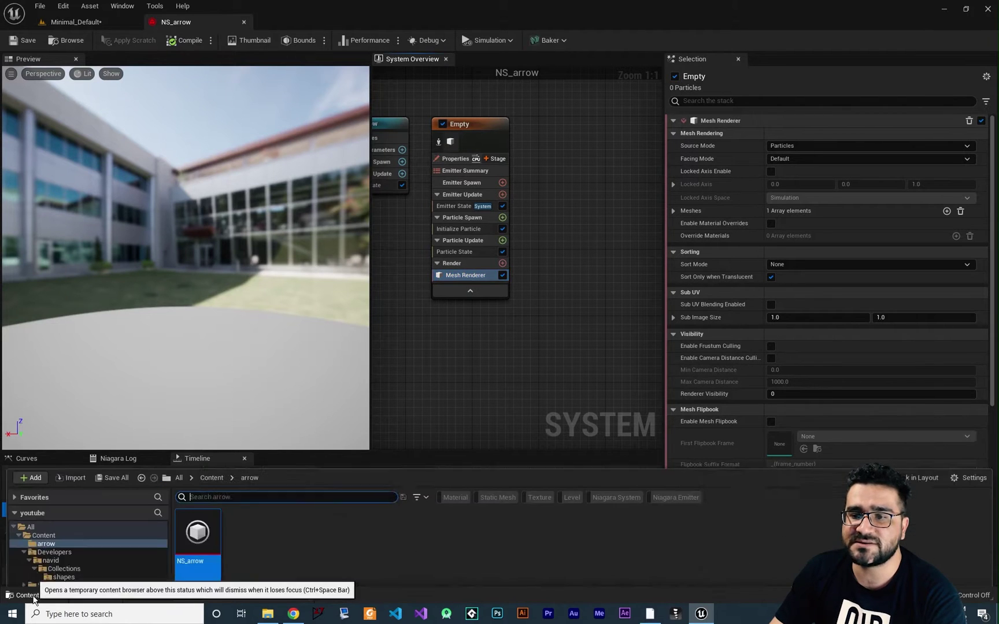
right_click(366, 528)
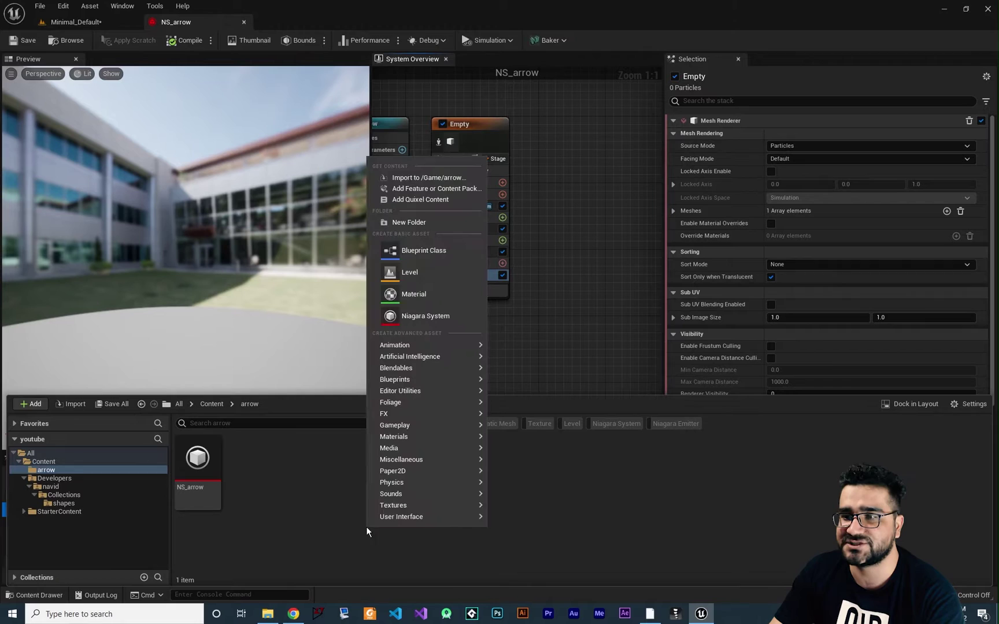
left_click(422, 178)
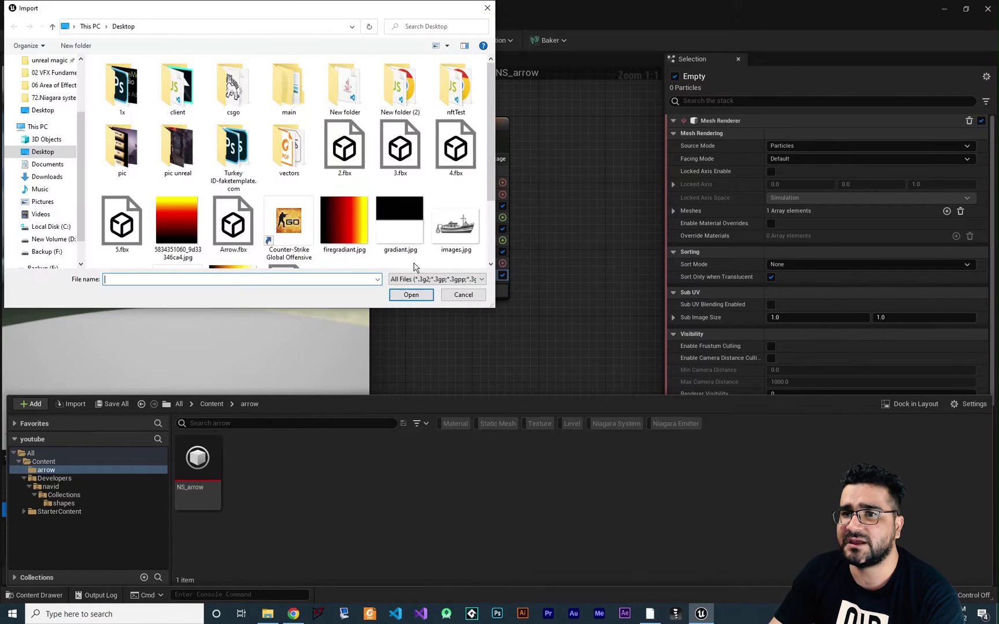
left_click(240, 225)
double_click(240, 225)
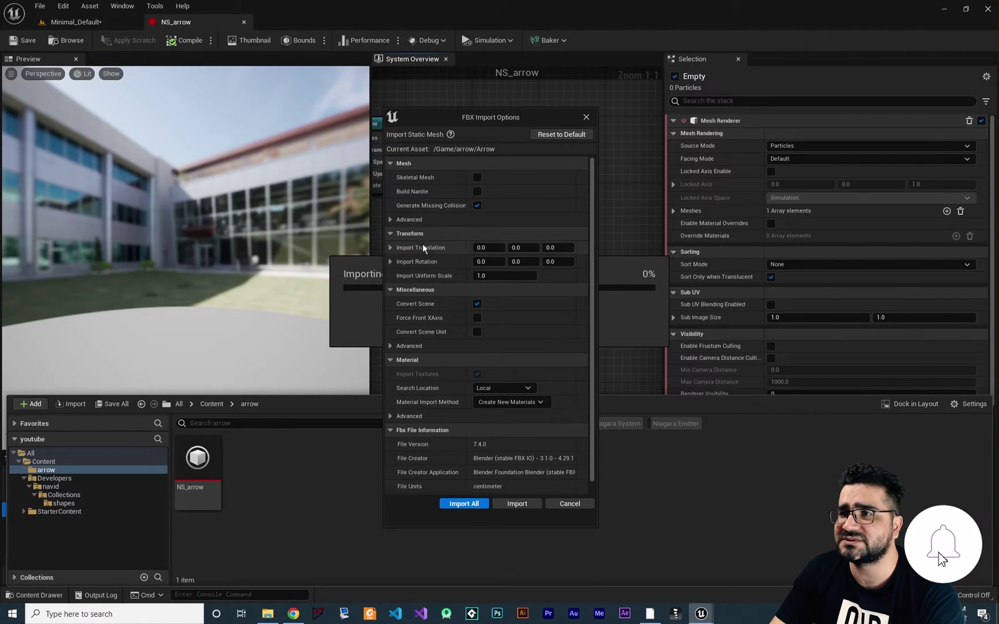
left_click(390, 220)
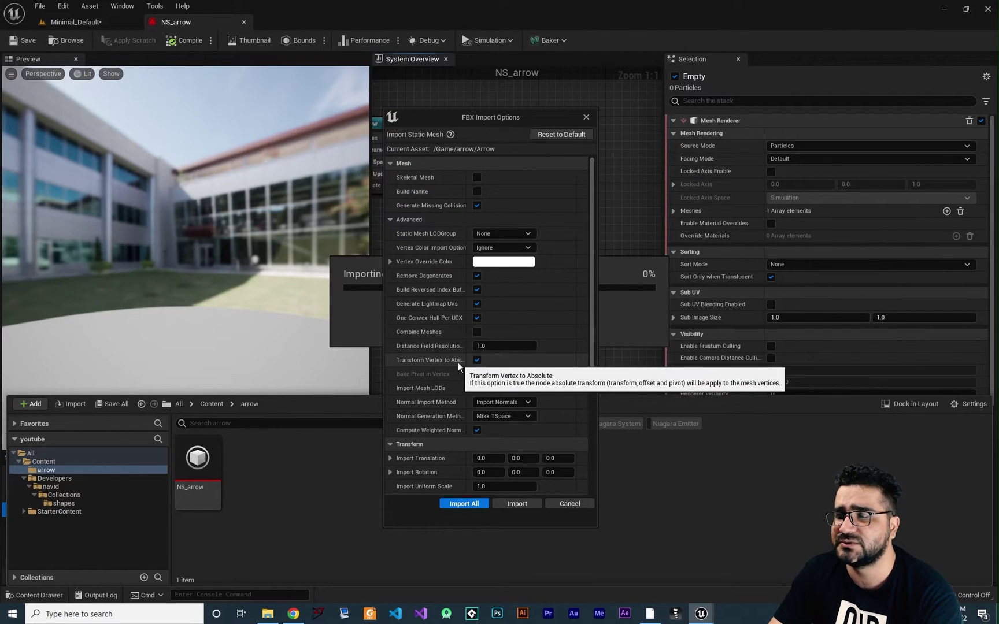
left_click(520, 502)
left_click(988, 9)
key("ctrl+space")
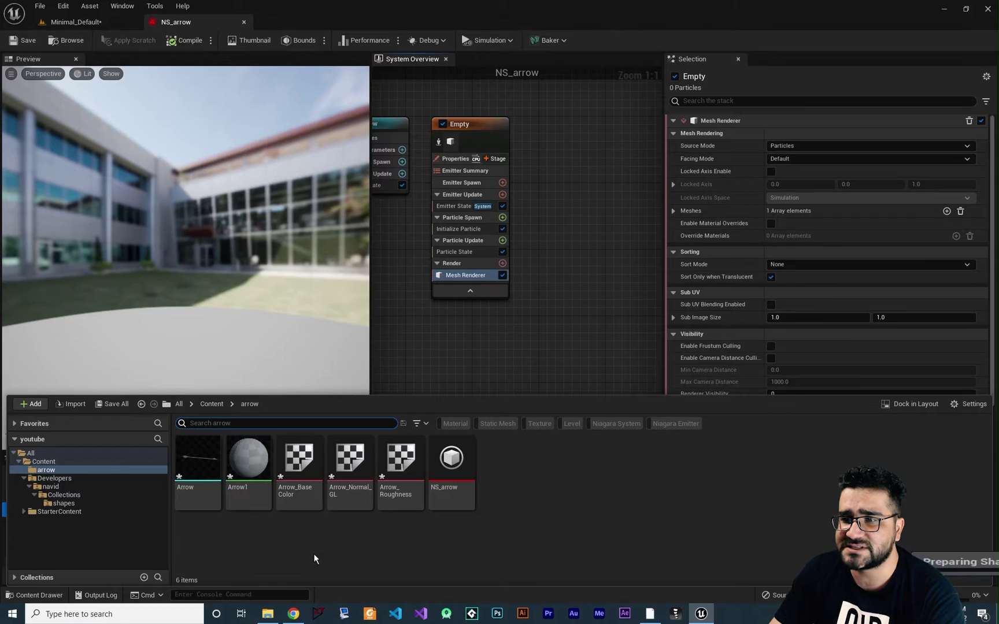
Open the imported Arrow1 material and spread its three overlapping Texture Sample nodes apart in the graph
left_click(247, 458)
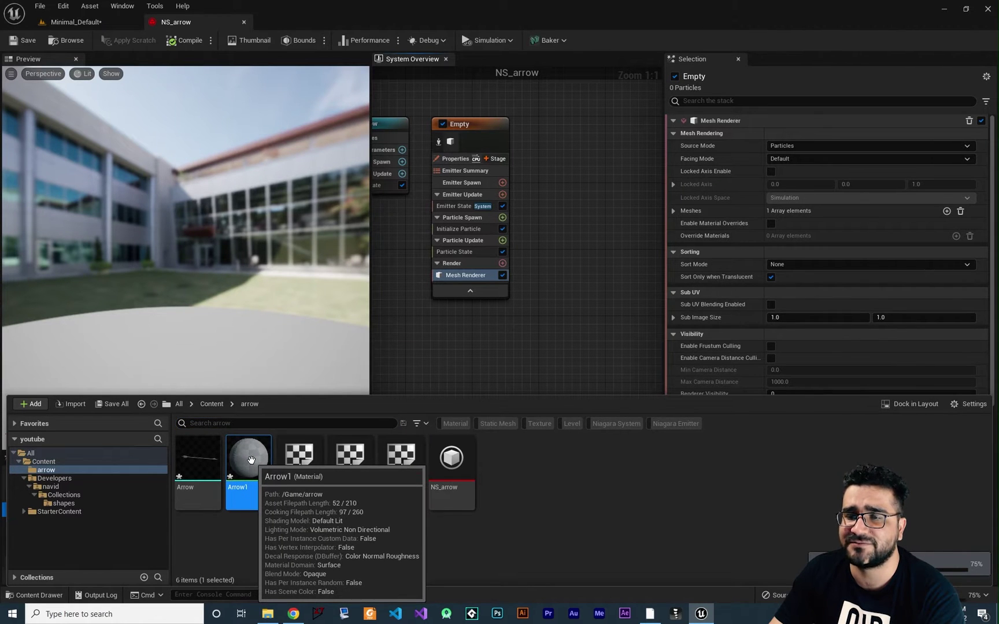
double_click(240, 458)
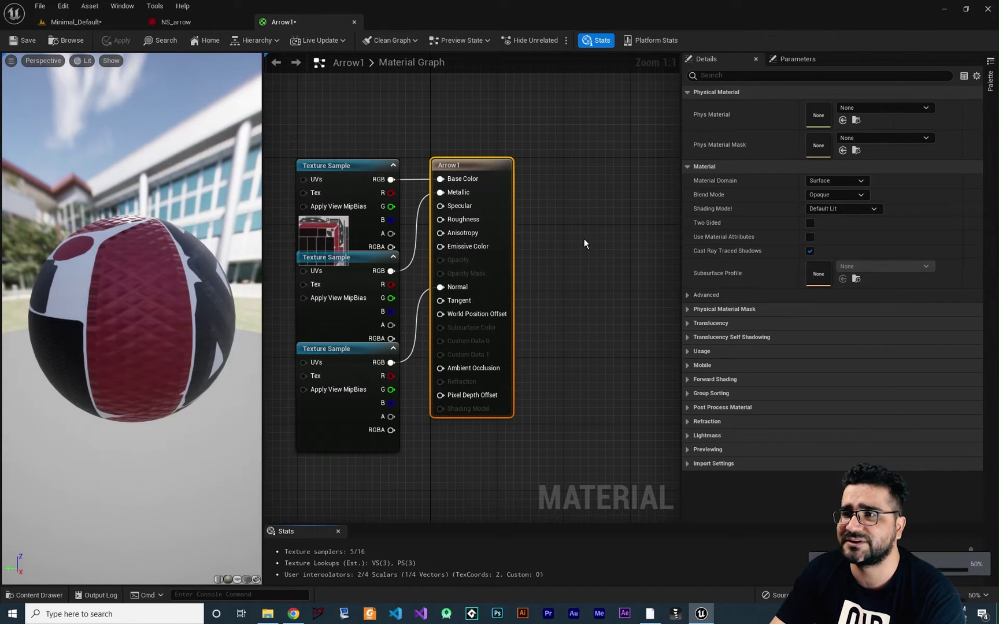
right_click_drag(447, 448, 558, 402)
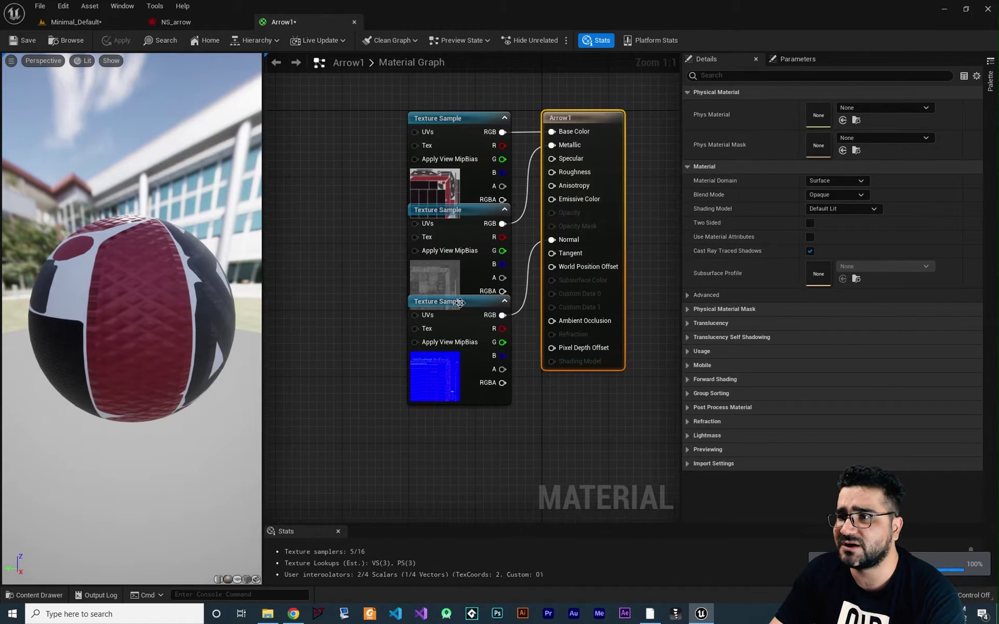
left_click_drag(439, 303, 431, 376)
left_click_drag(444, 211, 354, 253)
left_click_drag(445, 115, 363, 106)
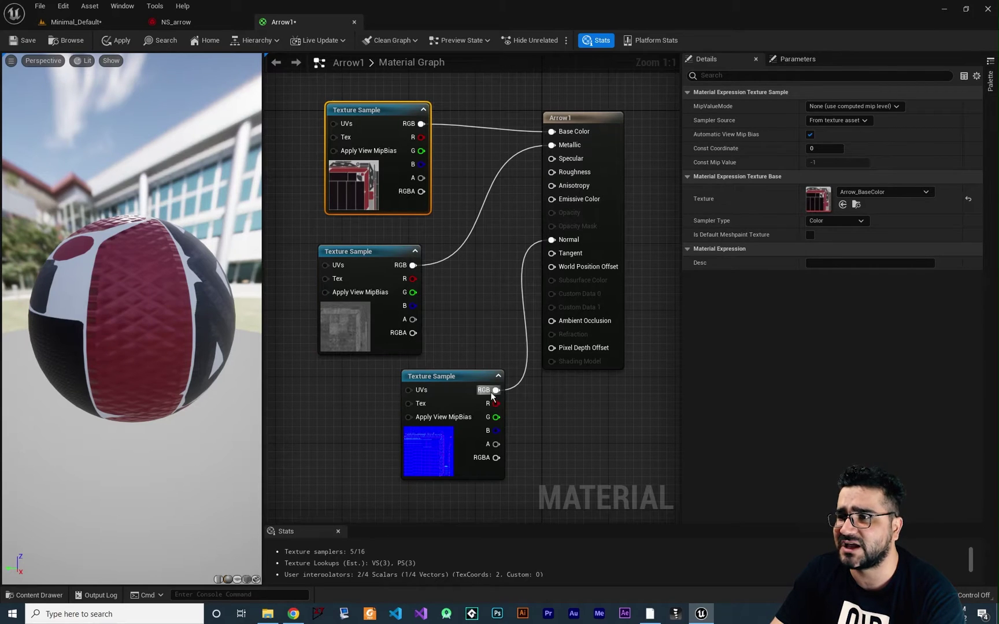
Check the texture files in File Explorer's Arrow_Blend folder, then import Arrow_Metallic.png from it into Unreal Engine's arrow content folder
left_click(269, 614)
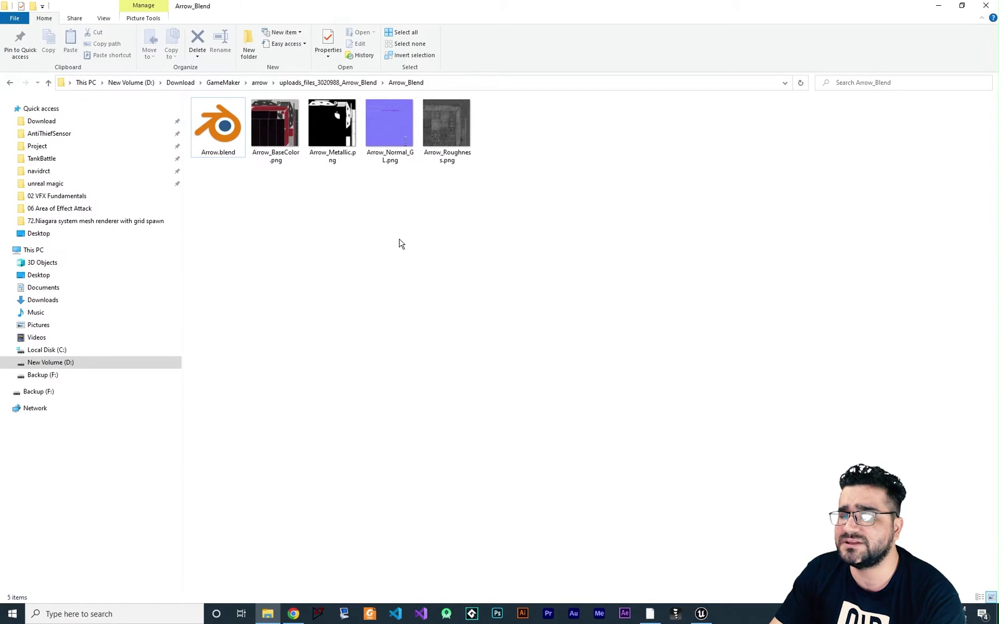
left_click(444, 133)
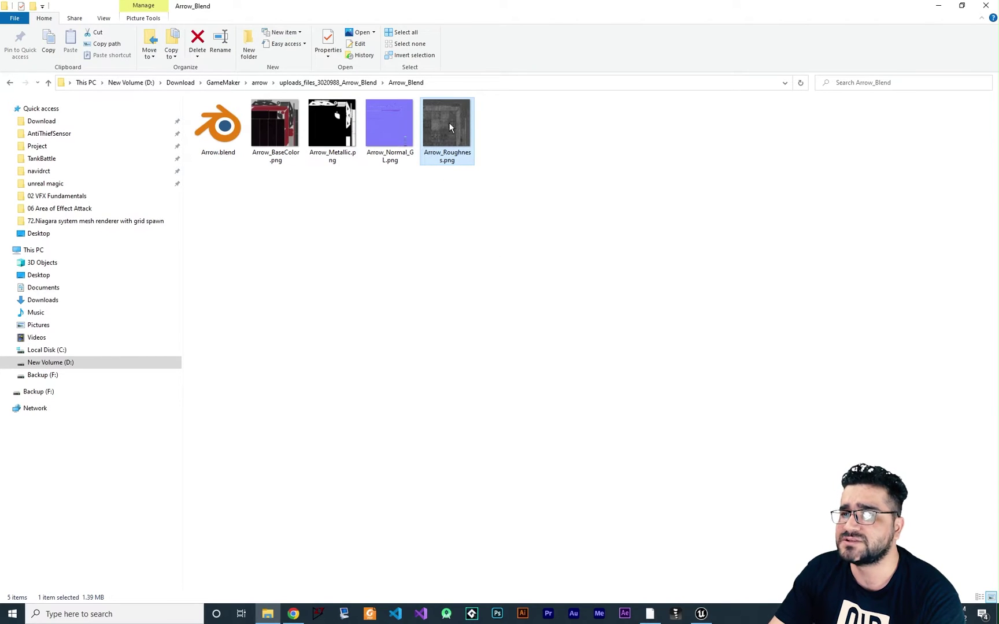
left_click(701, 614)
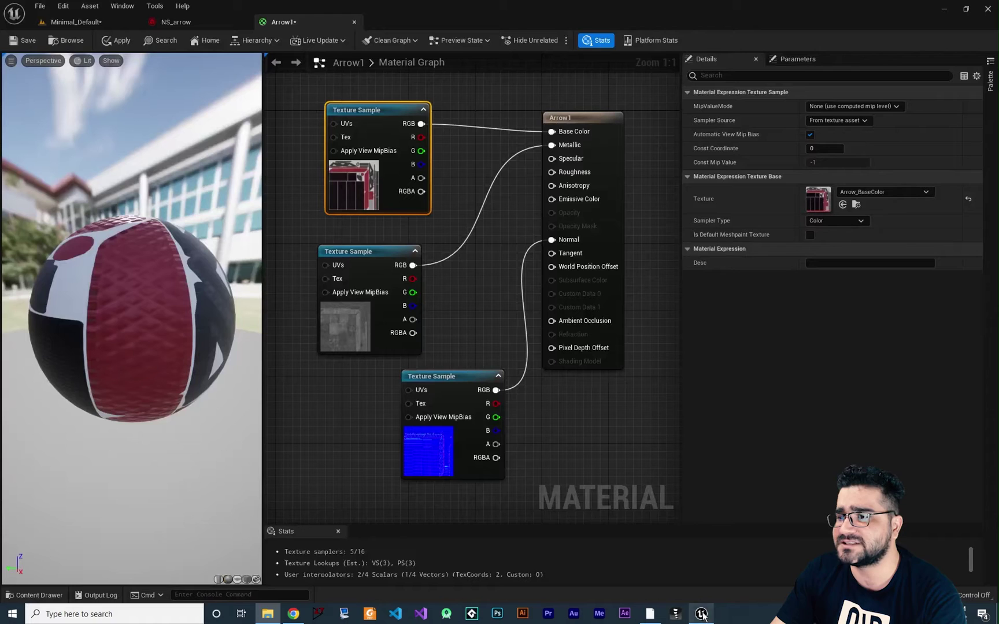
left_click(35, 595)
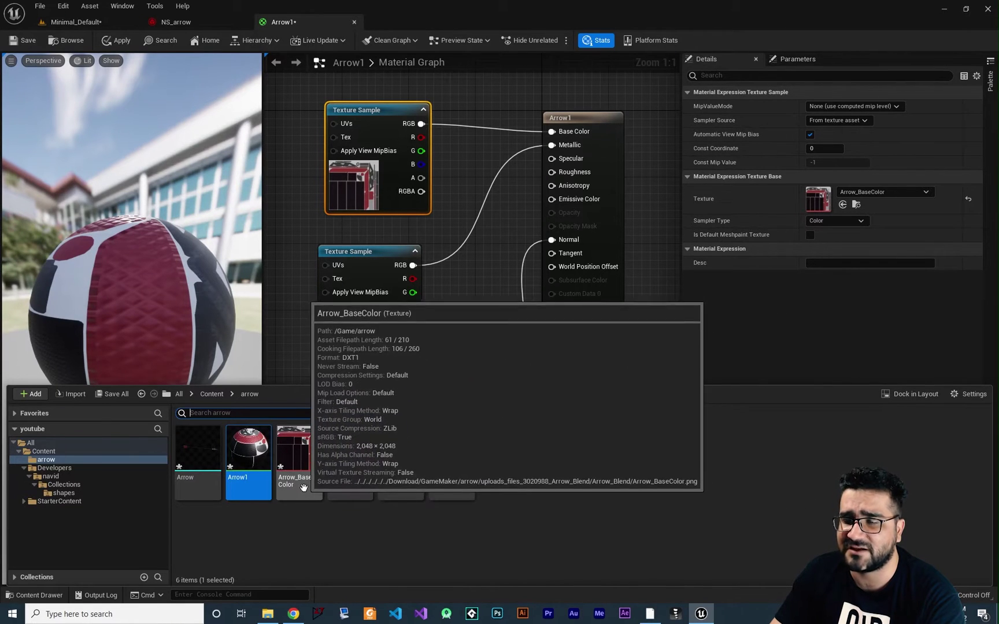
right_click(404, 549)
left_click(464, 199)
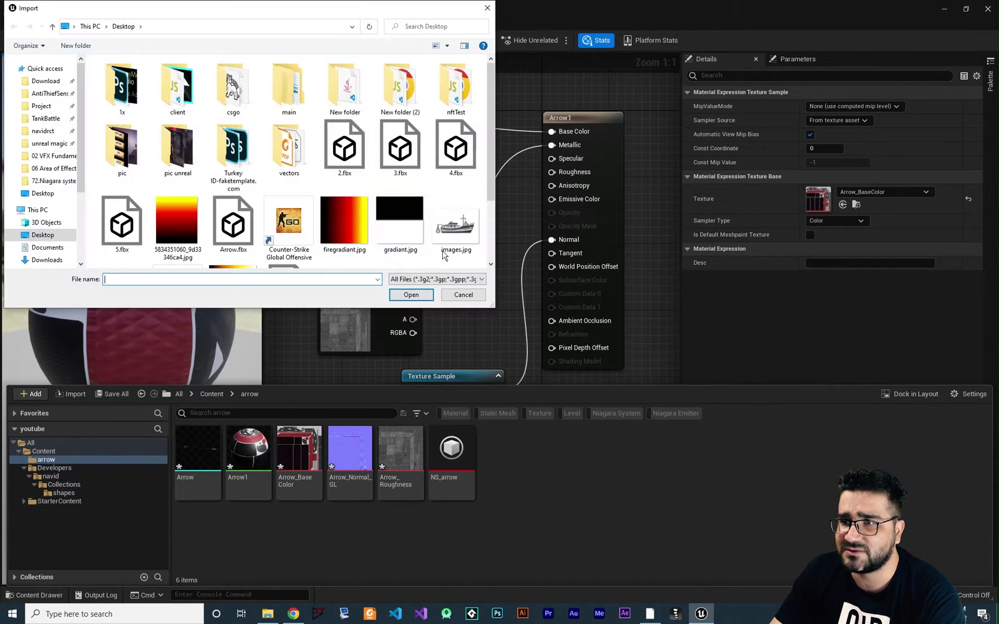
double_click(320, 208)
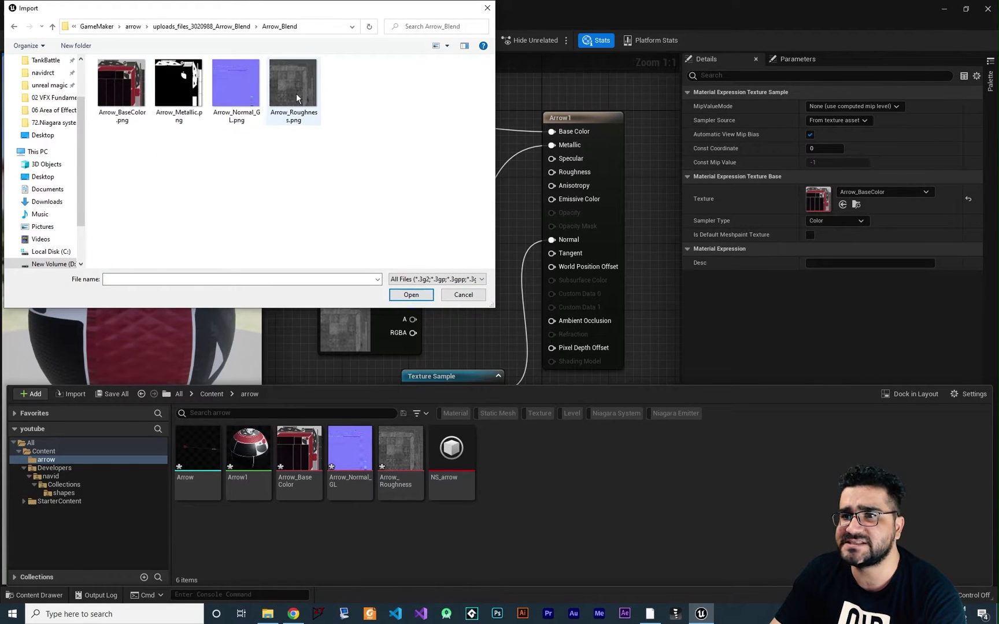
left_click(190, 112)
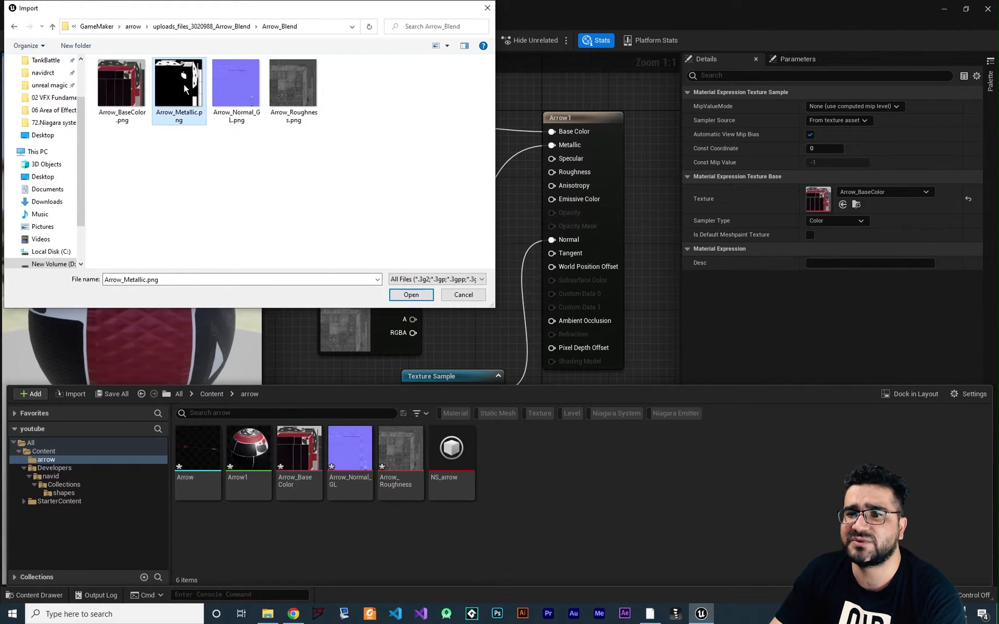
left_click(411, 295)
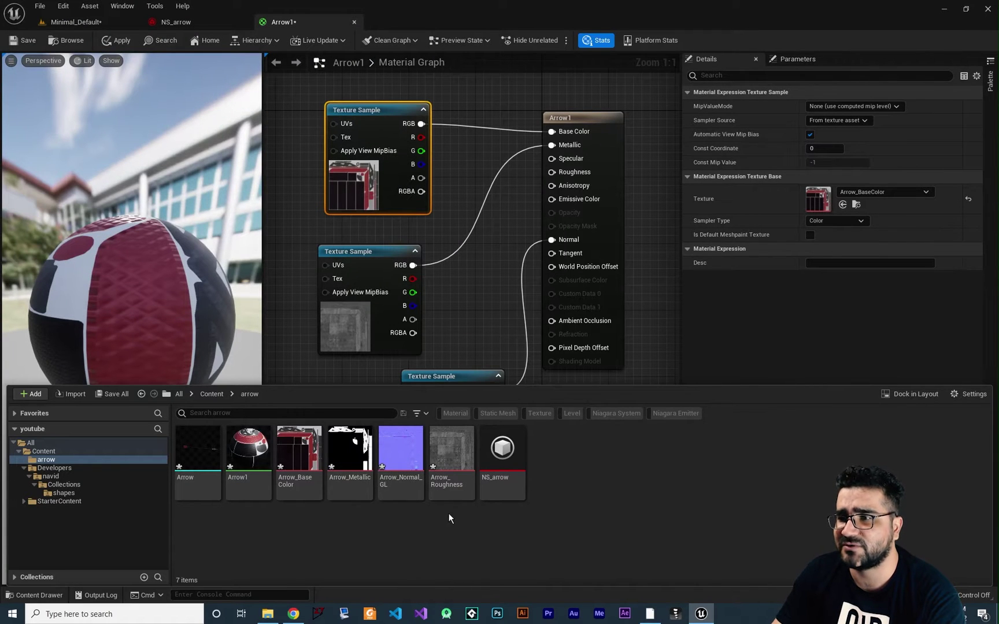
Add the Arrow_Metallic texture to the material graph, connect its RGB output to Metallic, and line it up below the base color sample
left_click_drag(346, 477, 278, 177)
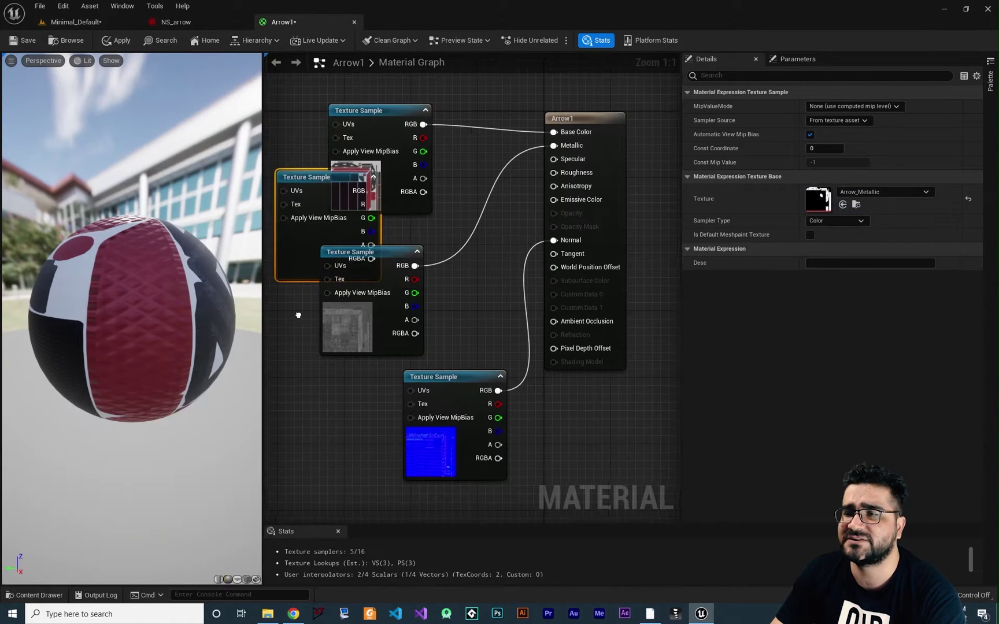
right_click_drag(402, 267, 495, 331)
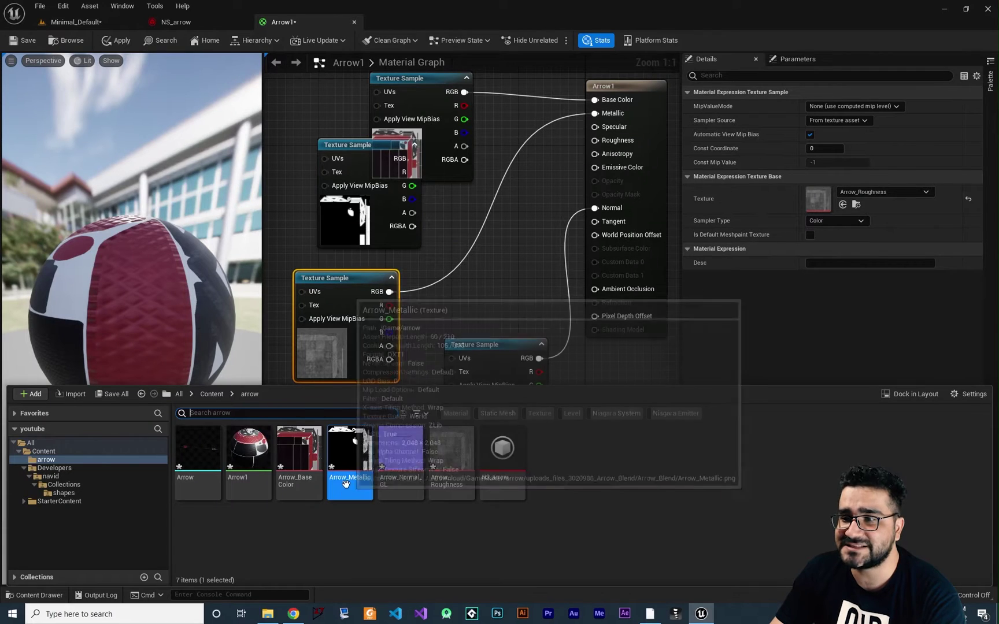
left_click_drag(356, 146, 595, 114)
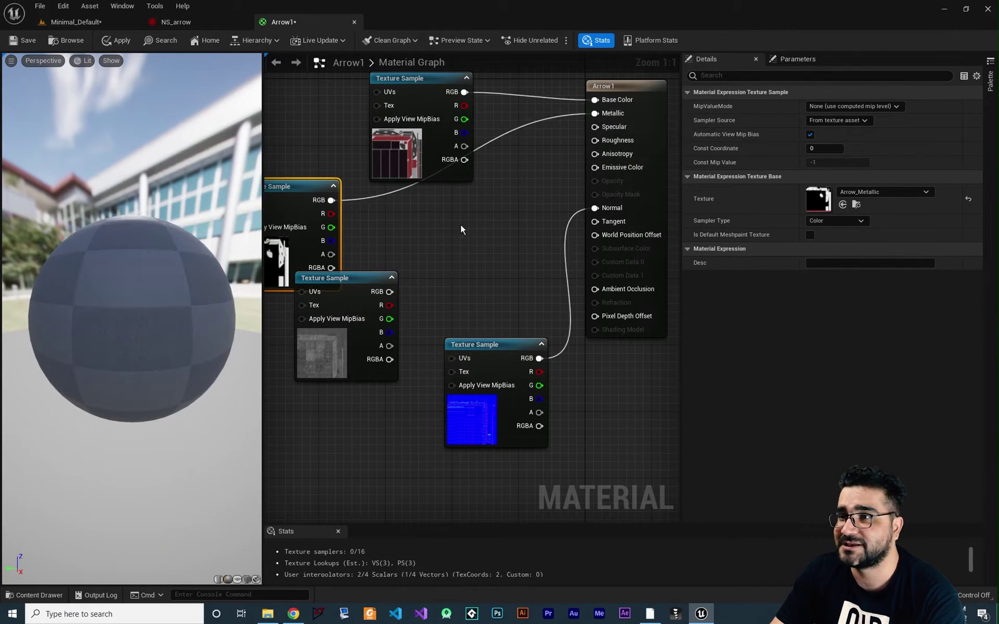
right_click_drag(277, 195, 356, 268)
left_click_drag(356, 268, 373, 242)
left_click_drag(479, 160, 360, 117)
right_click_drag(553, 234, 510, 225)
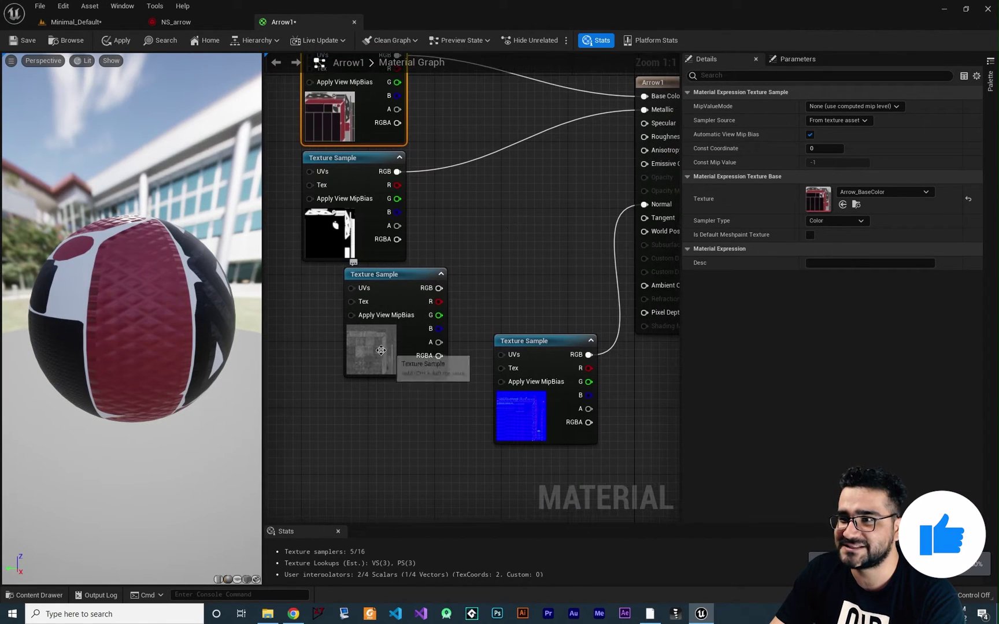
Connect the roughness texture's RGB output to Roughness and move the normal map sample directly below the roughness node
left_click_drag(439, 288, 644, 136)
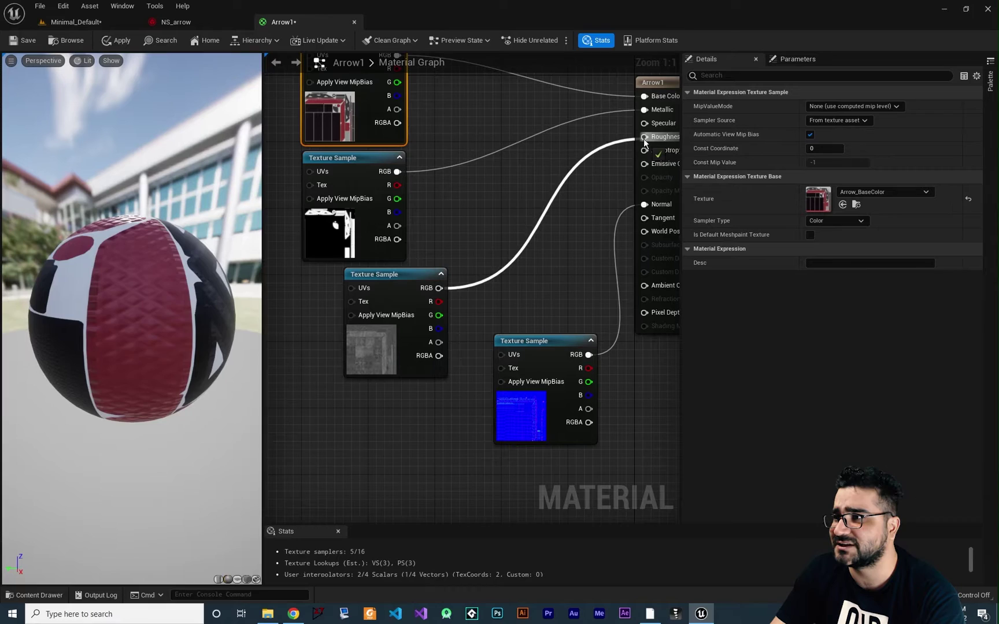
left_click(36, 594)
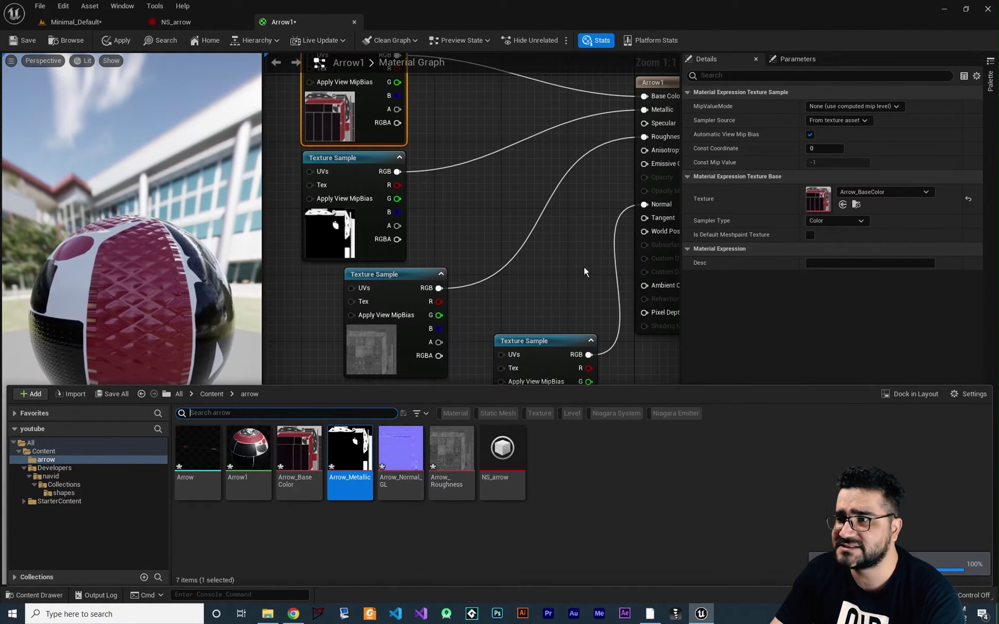
mouse_move(561, 275)
right_mouse_down()
mouse_move(516, 203)
mouse_move(561, 260)
right_mouse_up()
left_click_drag(546, 324, 395, 383)
left_click_drag(123, 316, 151, 393)
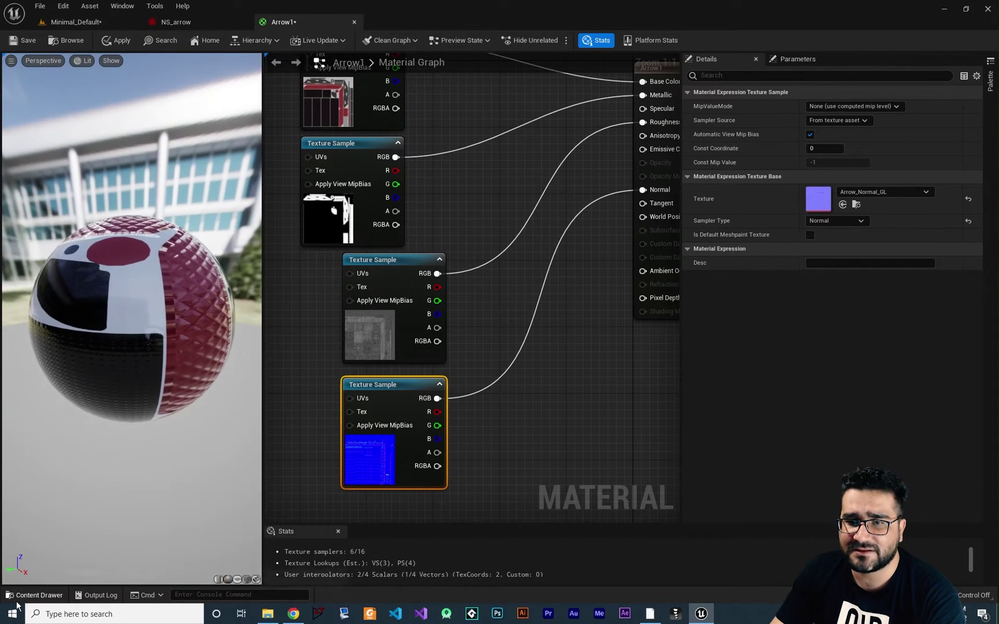
Use the Arrow static mesh as the material's preview mesh, inspect the arrow in the preview, and save the material
left_click(39, 595)
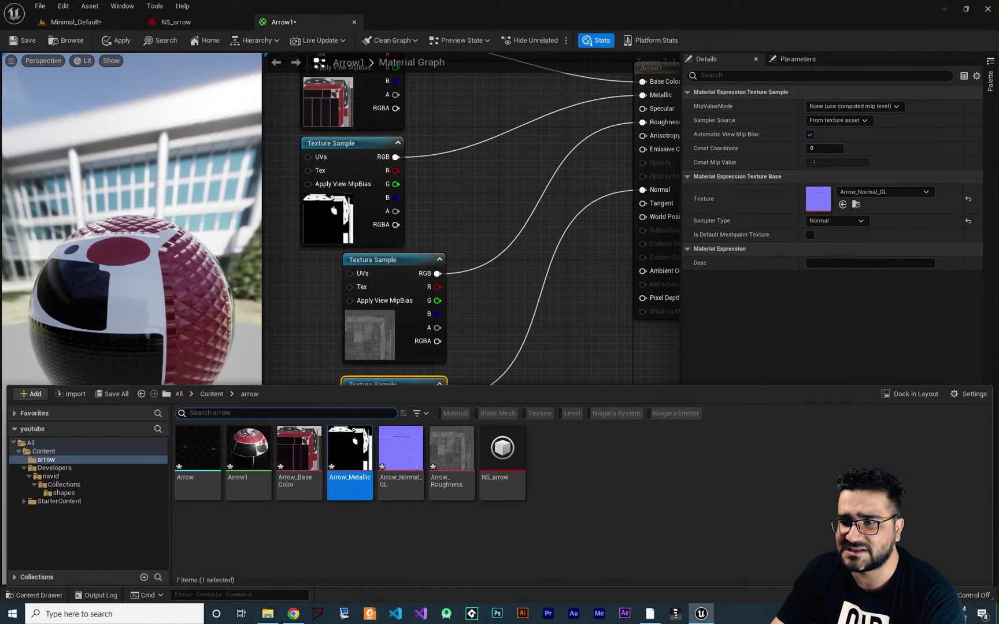
left_click(198, 449)
left_click(250, 246)
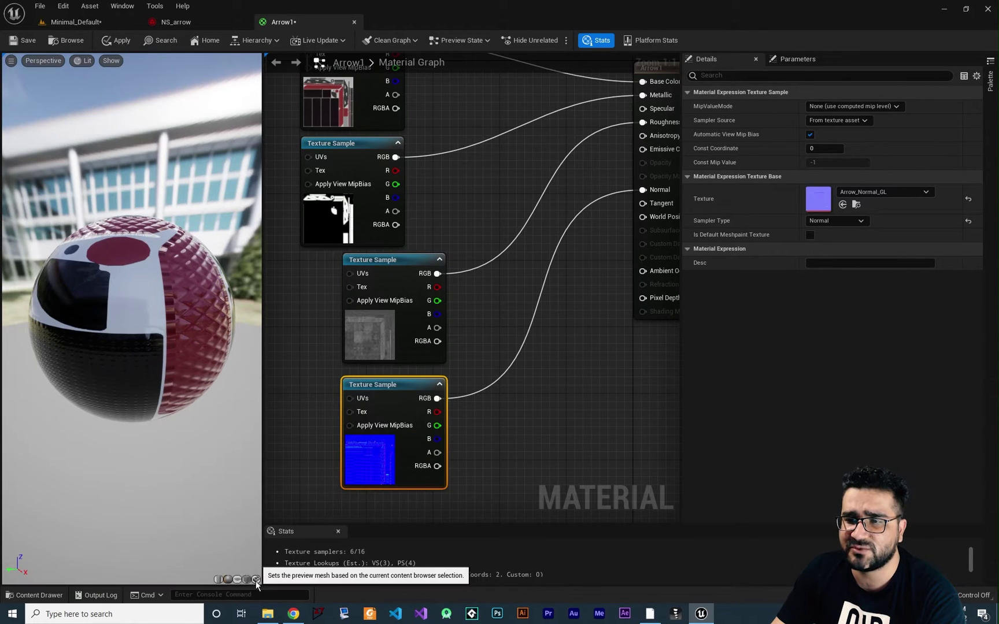
left_click(258, 580)
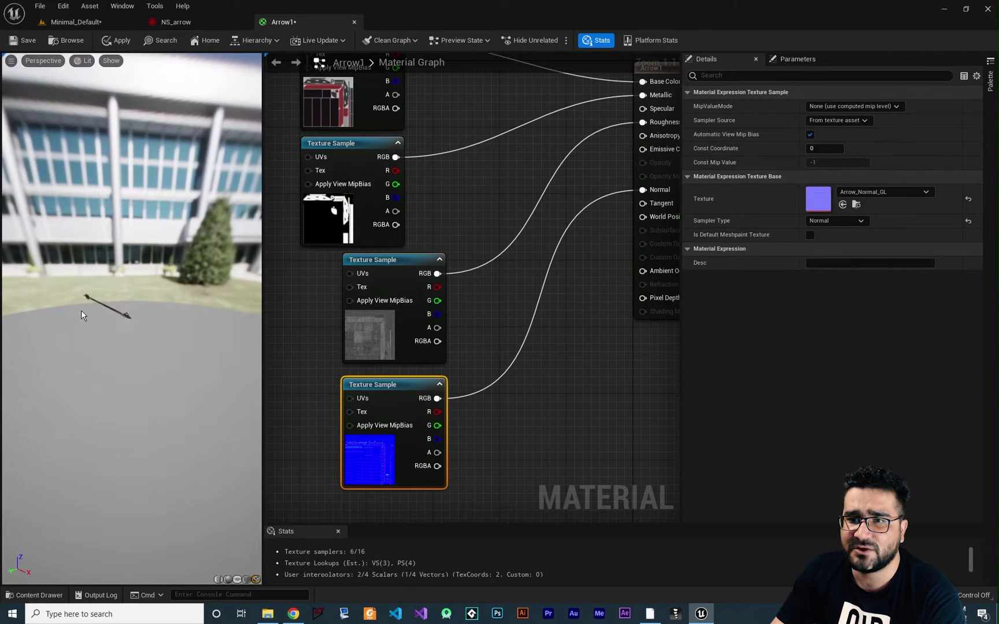
left_click_drag(86, 308, 228, 196)
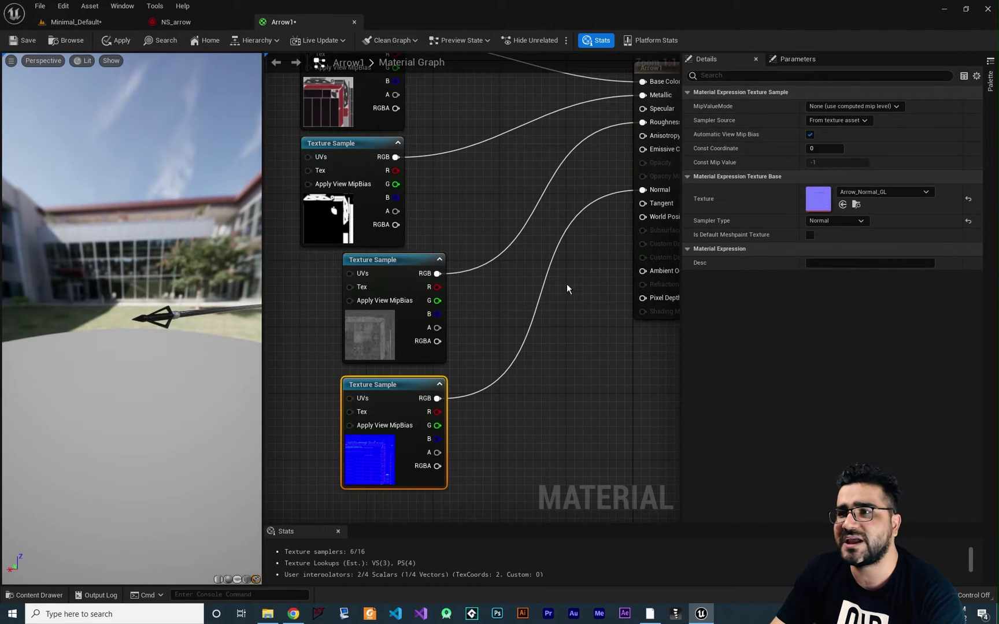
right_click_drag(566, 284, 515, 365)
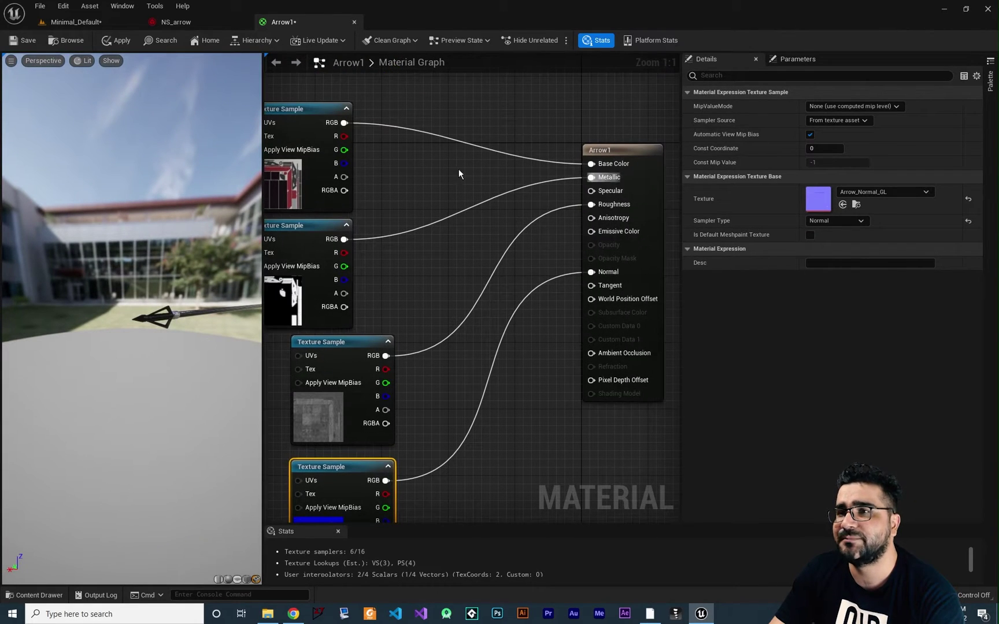
left_click(20, 43)
Rename the Arrow1 material in the arrow content folder to M_Arrow
left_click(35, 595)
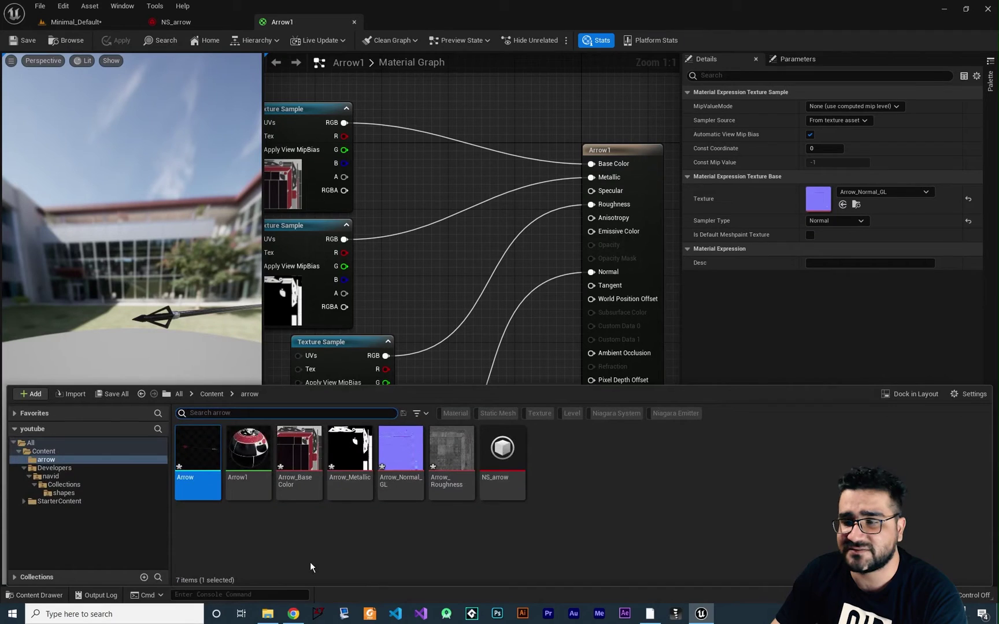
left_click(248, 457)
right_click(247, 462)
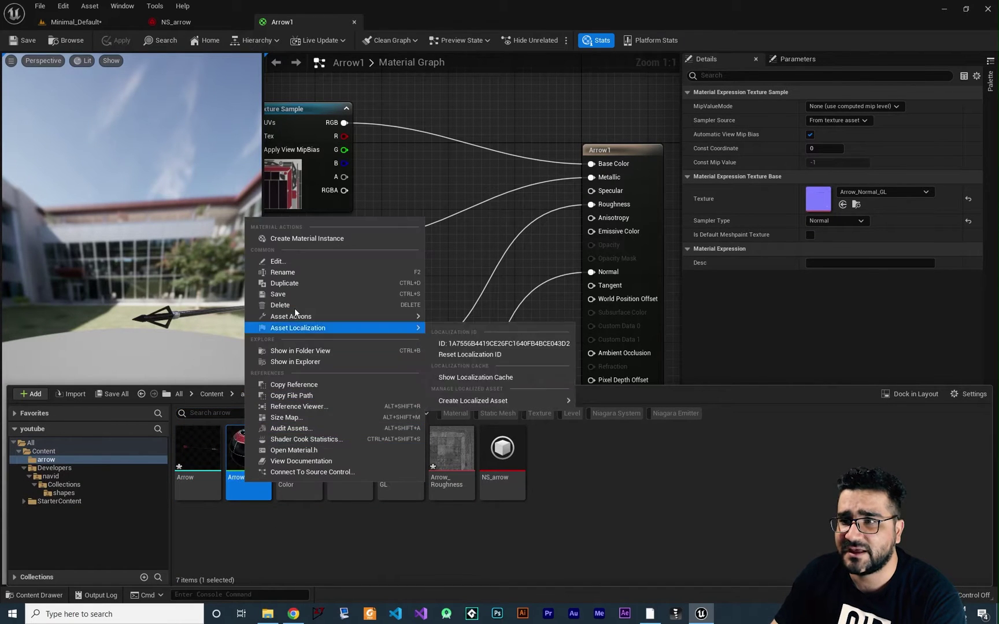
left_click(283, 272)
type("M_Arrow")
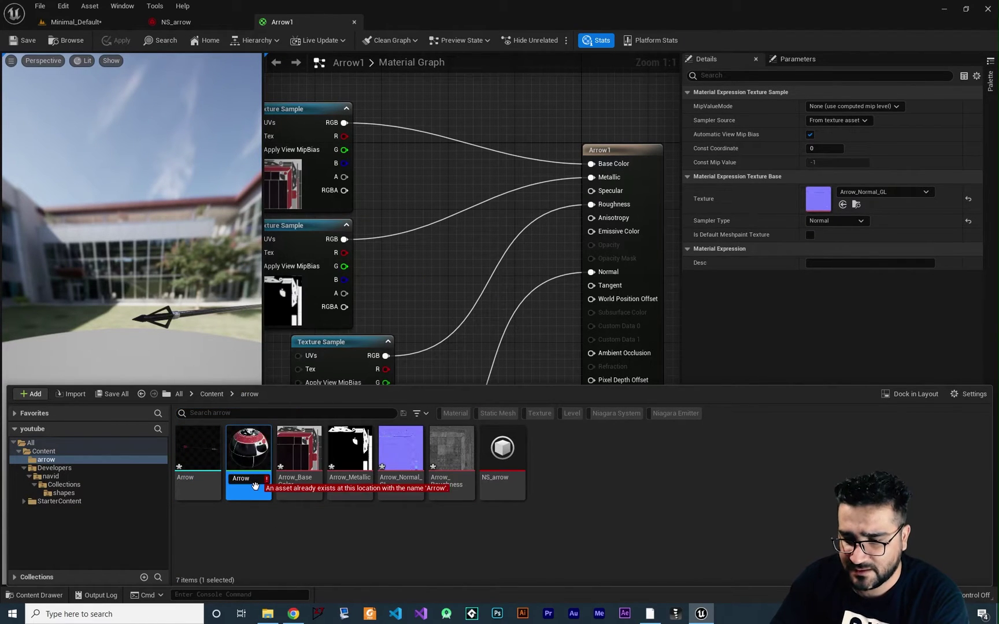
key("Return")
Rename the Arrow static mesh in the arrow content folder to SM_Arrow
left_click(193, 496)
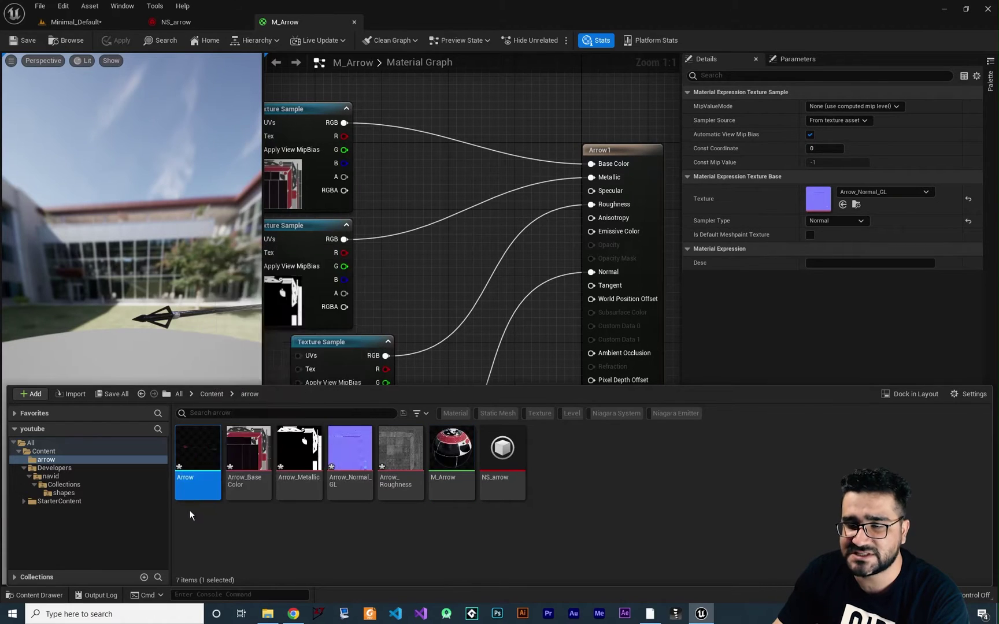
left_click(197, 480)
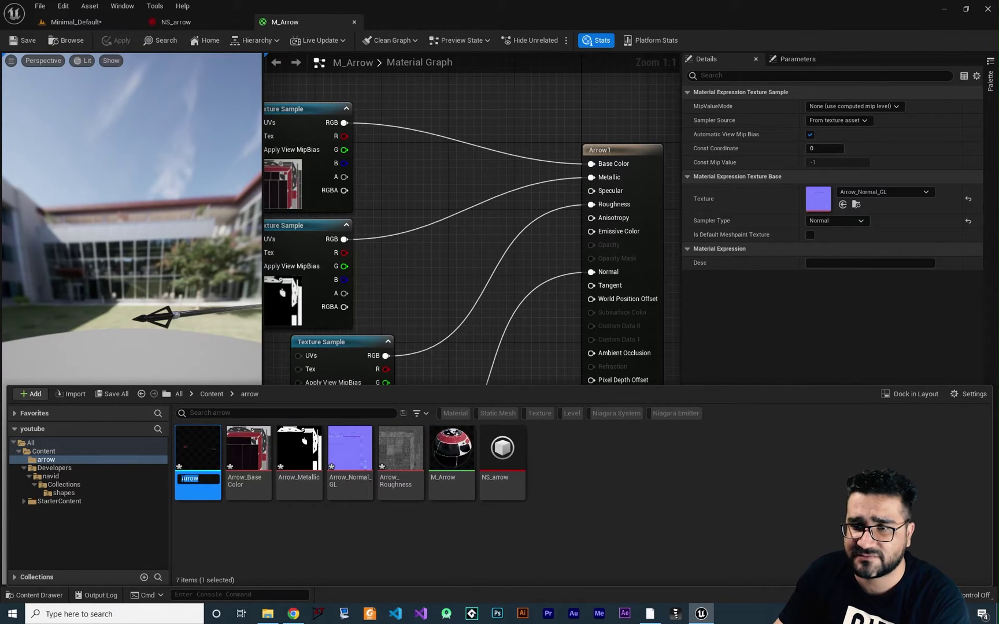
key("Home")
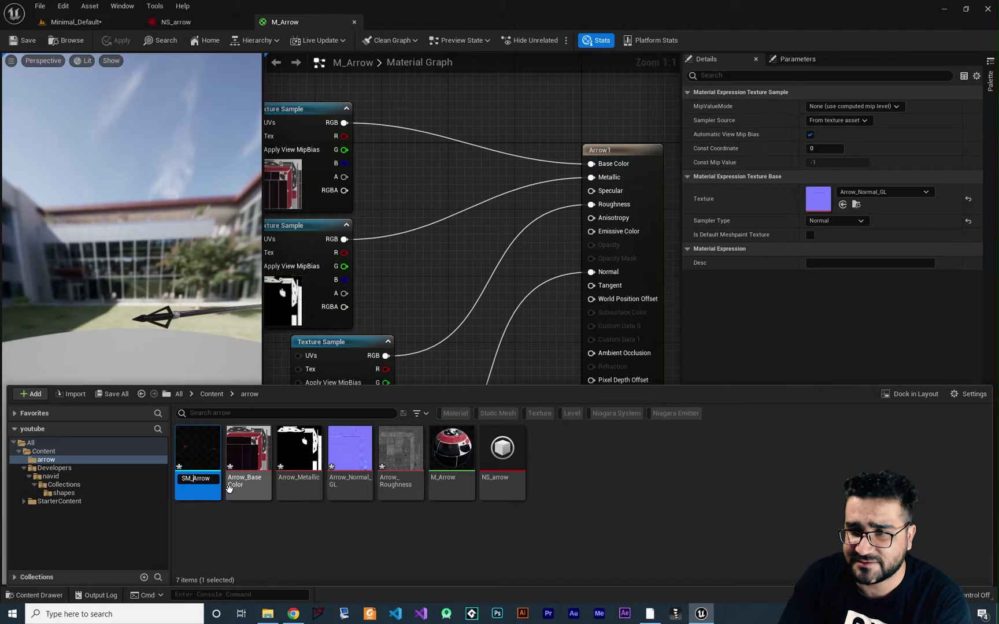
type("SM_")
key("Return")
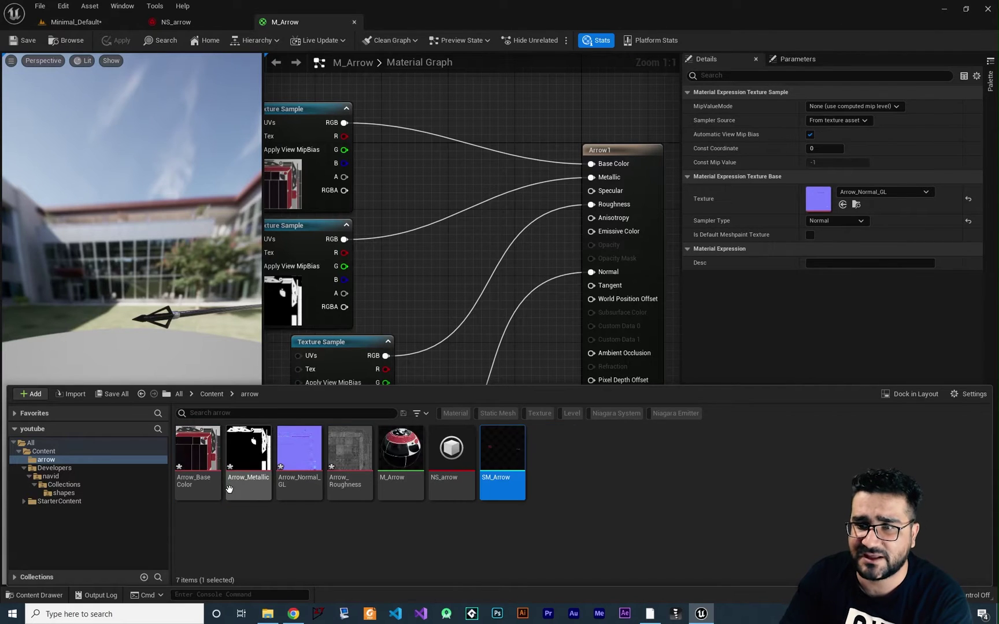
Open SM_Arrow and show its pivot to check its position, then close the mesh and material editors
double_click(514, 452)
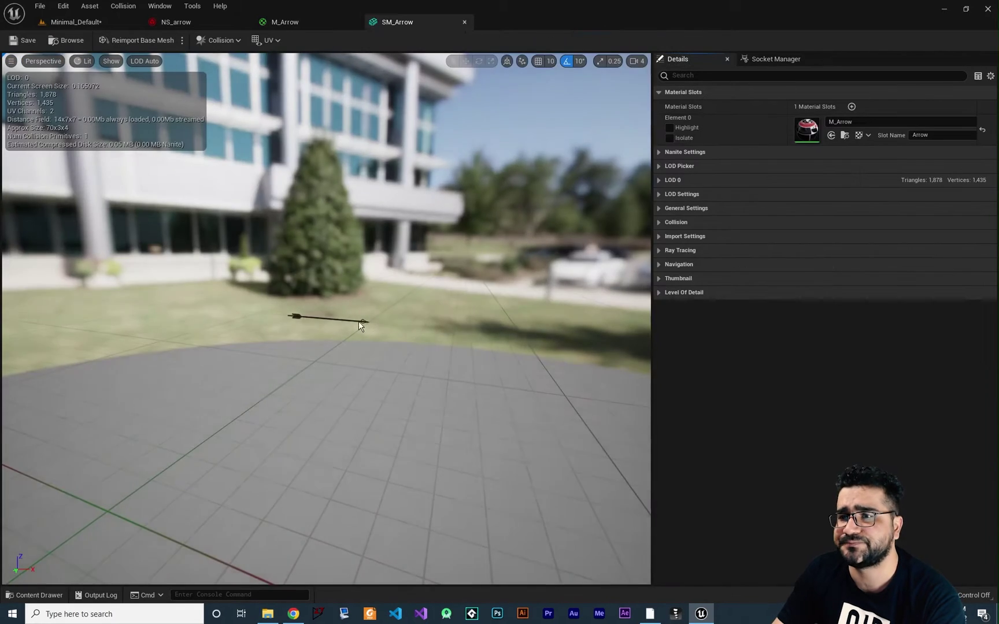
left_click(113, 61)
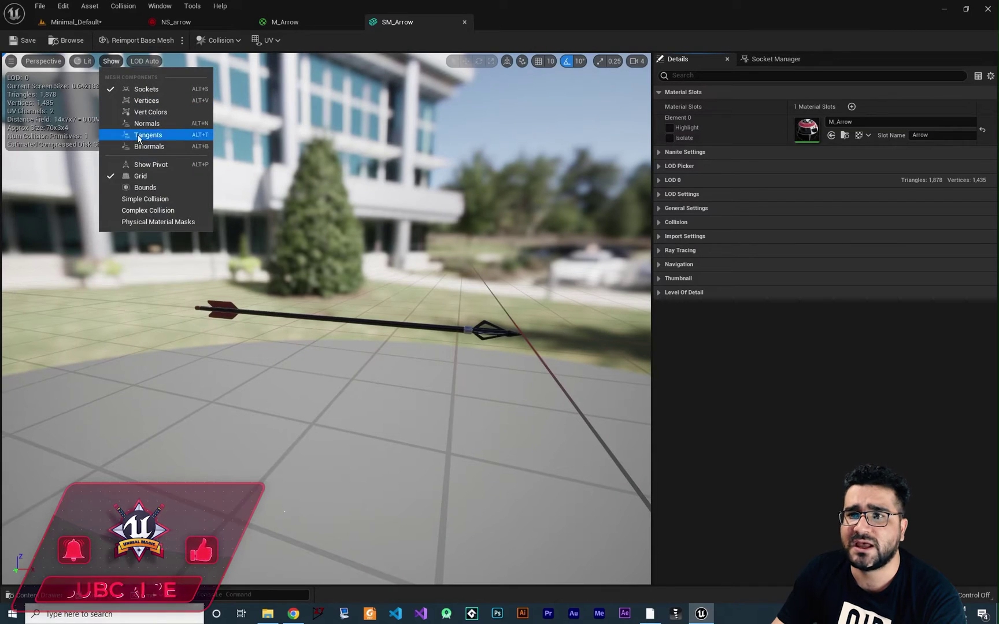
left_click(150, 165)
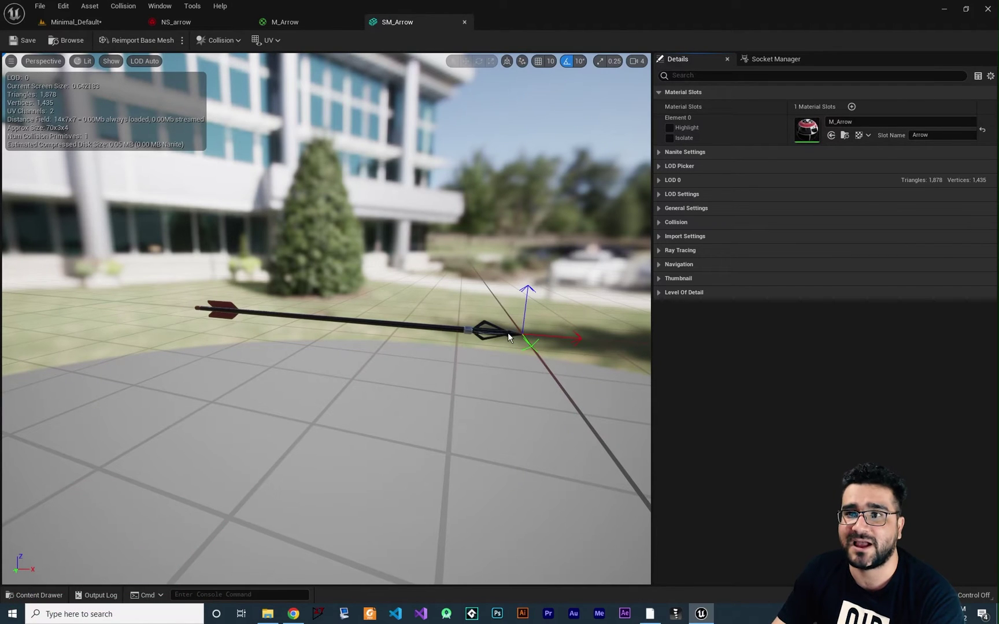
left_click(464, 22)
right_click_drag(508, 414, 481, 350)
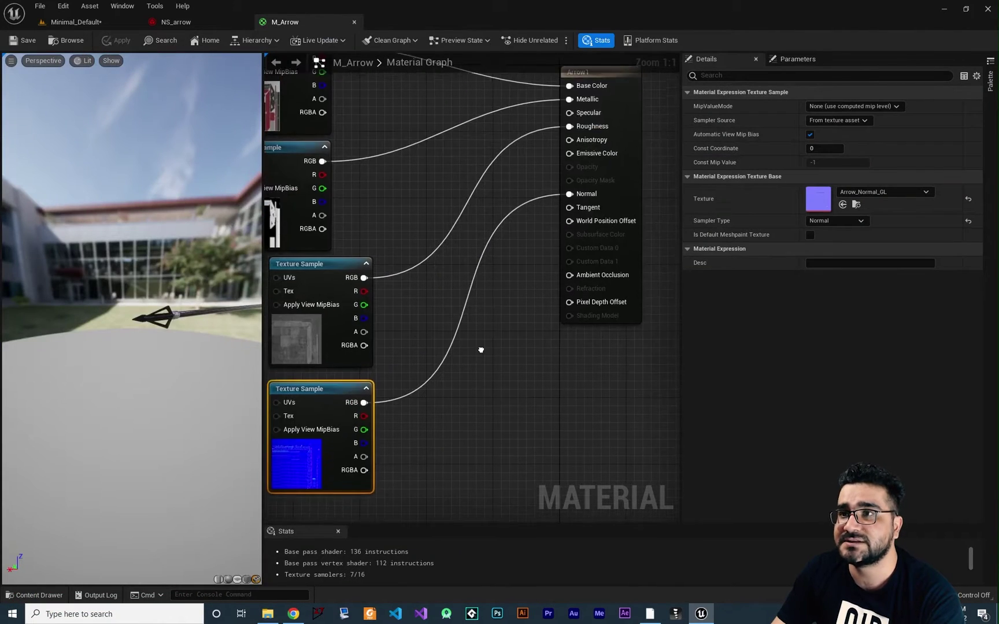
left_click(354, 22)
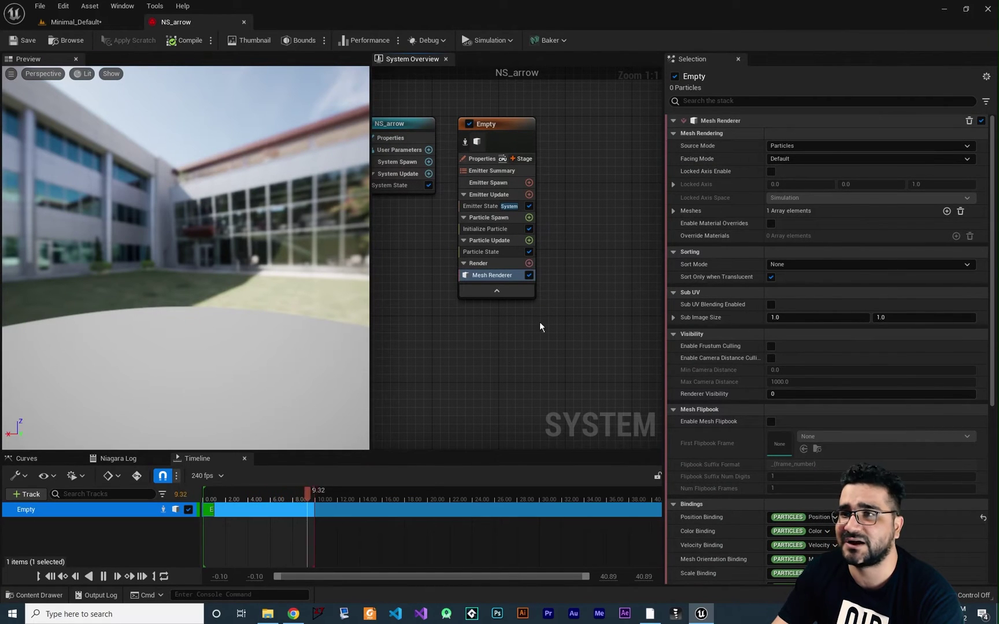
Collapse the Mesh Renderer's settings to headers and assign SM_Arrow to the first element of its Meshes array
right_click(859, 74)
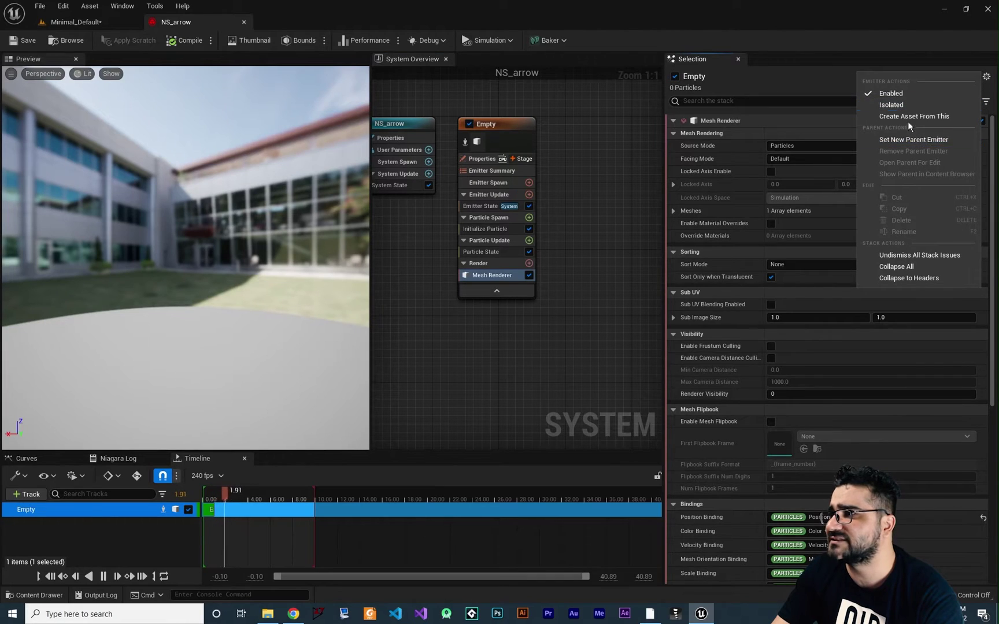
left_click(908, 278)
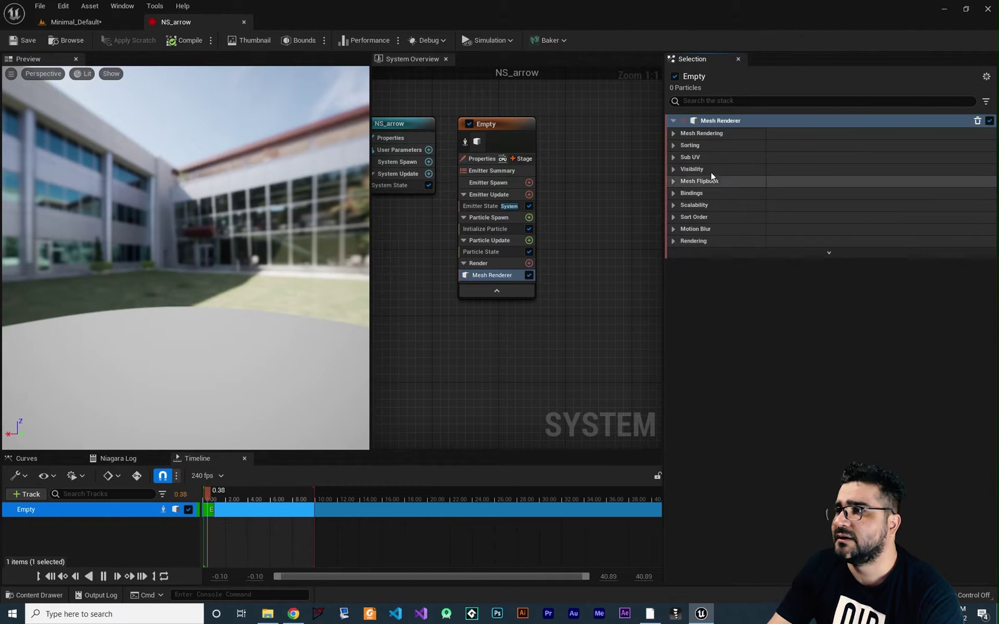
left_click(673, 135)
left_click(674, 211)
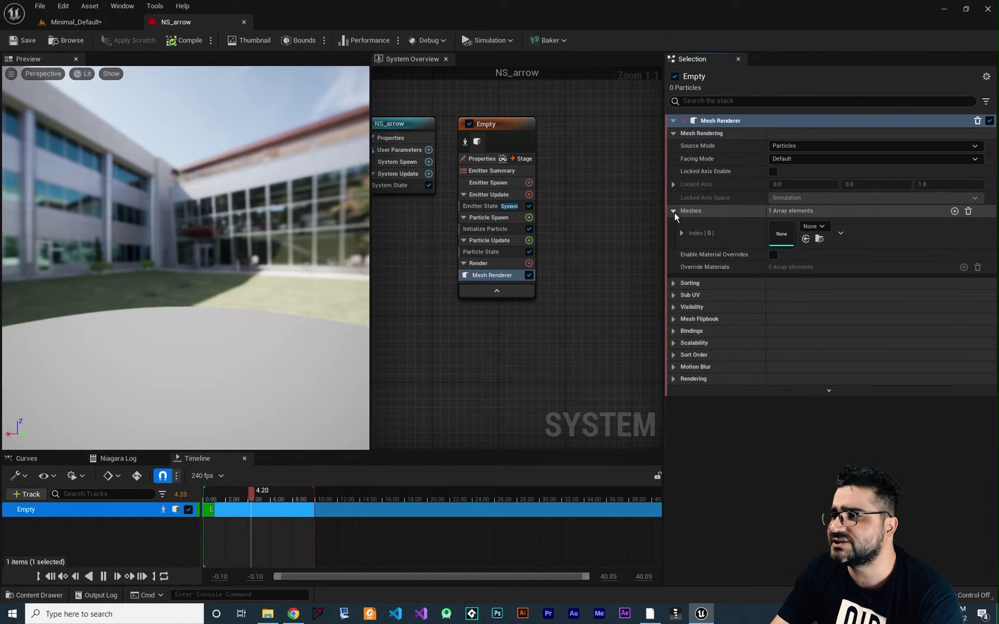
left_click(824, 227)
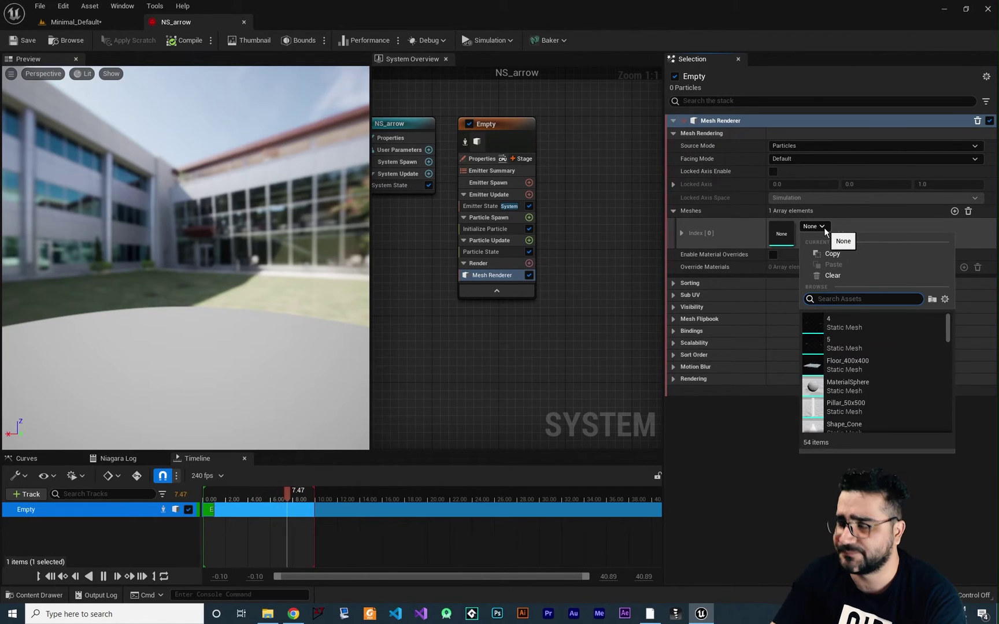
type("arro")
left_click(838, 345)
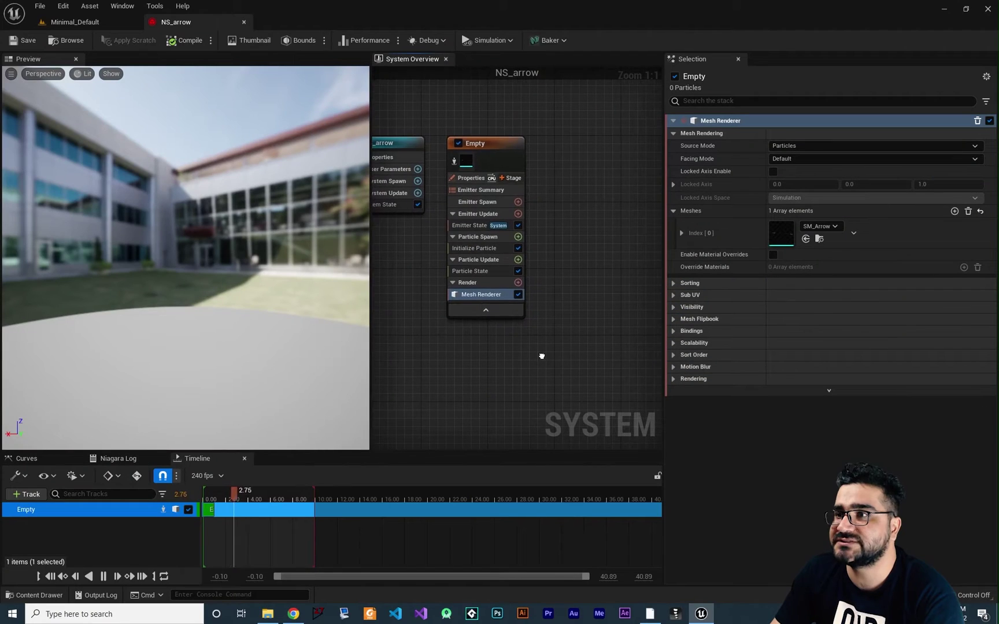
right_click_drag(541, 357, 533, 359)
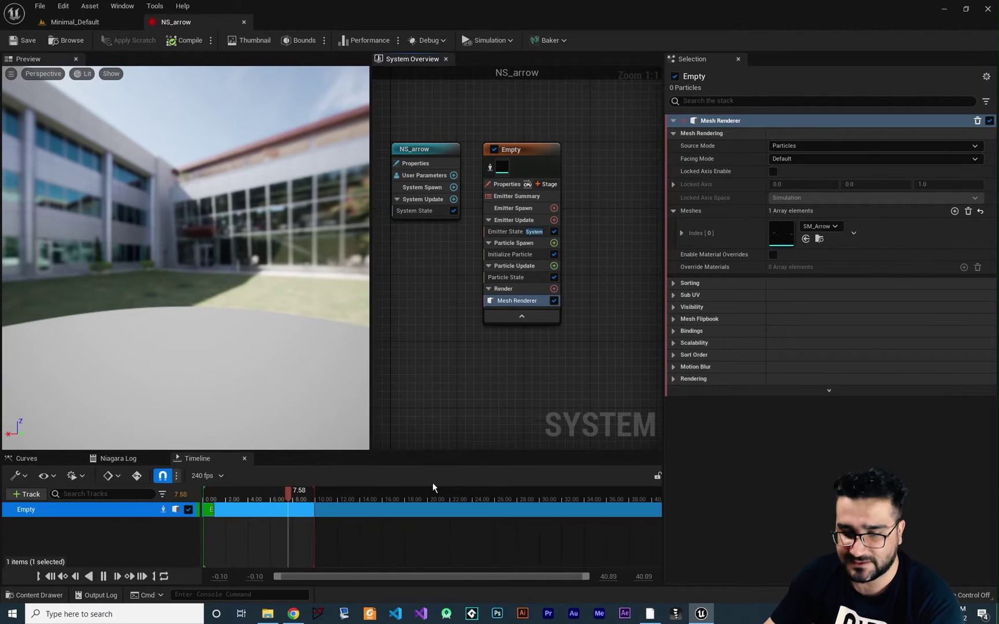
Switch to Paint, sketch a tall rectangle about 204 × 364 px and an arrow-flight arc on an enlarged canvas, and close without saving
key("super")
type("paint")
key("Return")
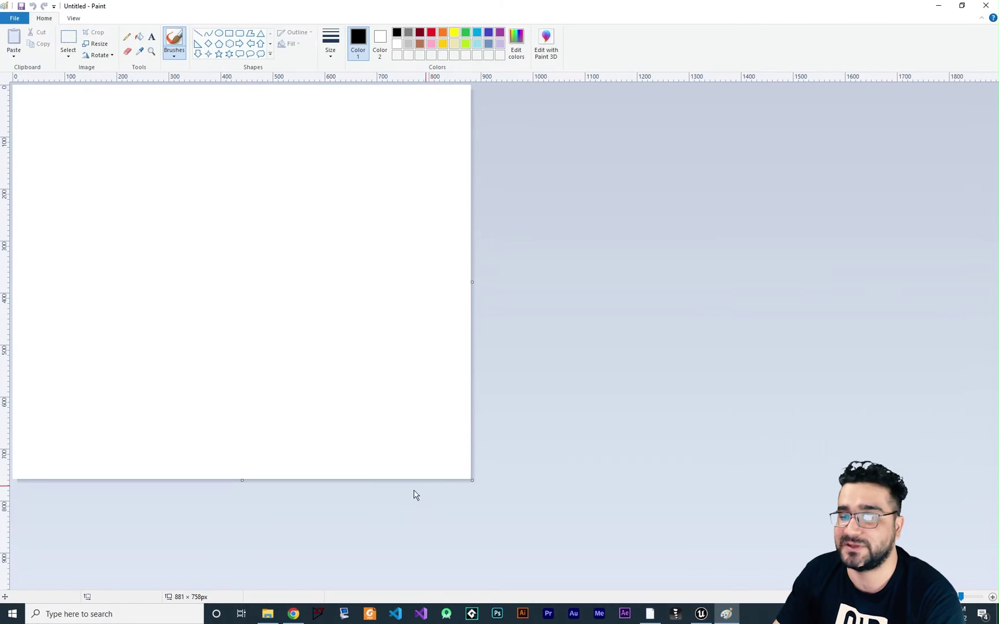
left_click_drag(471, 481, 738, 498)
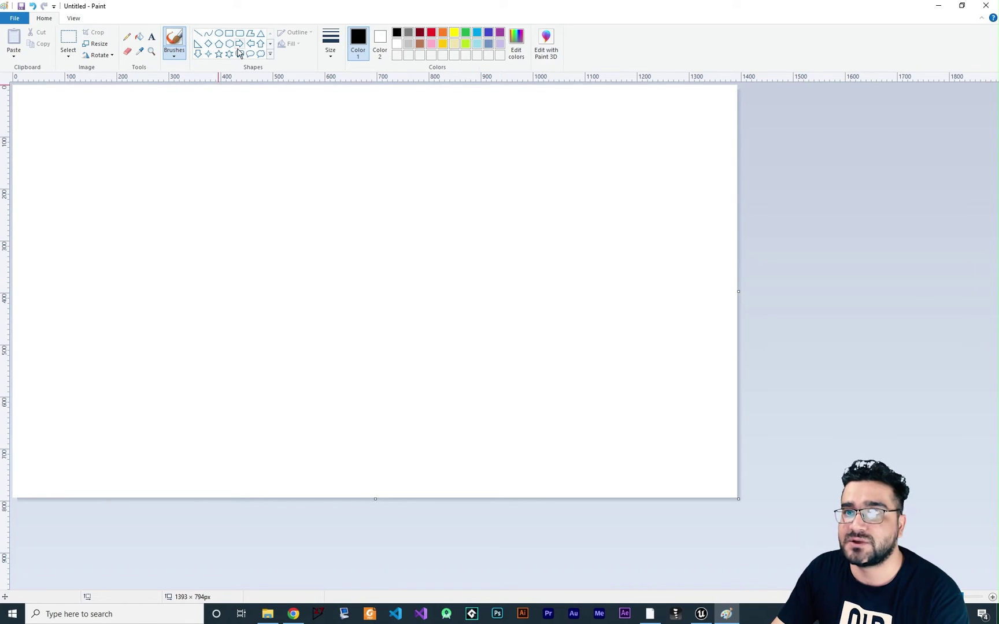
left_click(229, 33)
left_click_drag(168, 156, 90, 260)
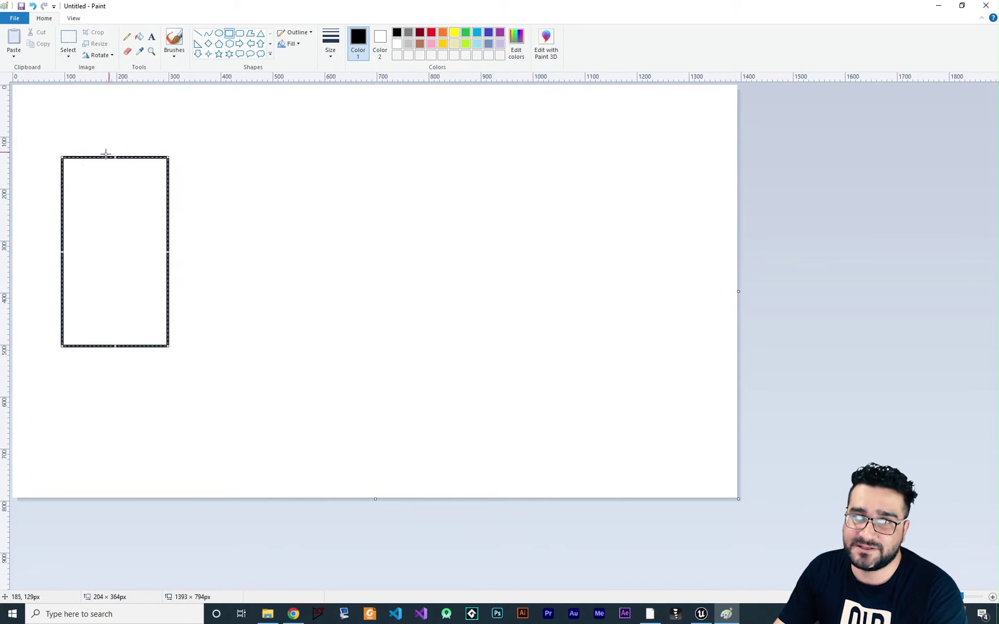
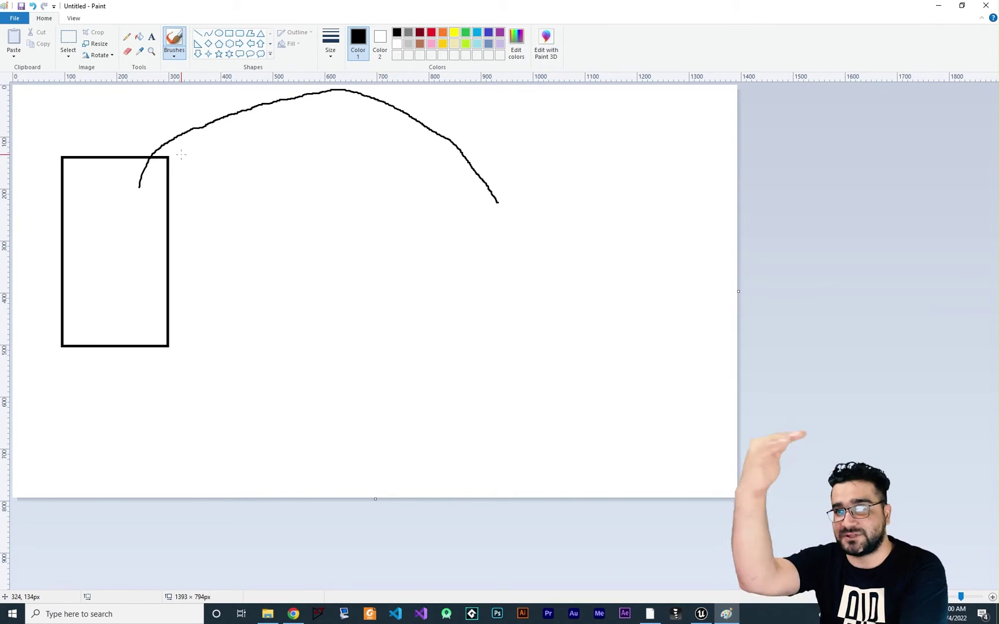
left_click(986, 6)
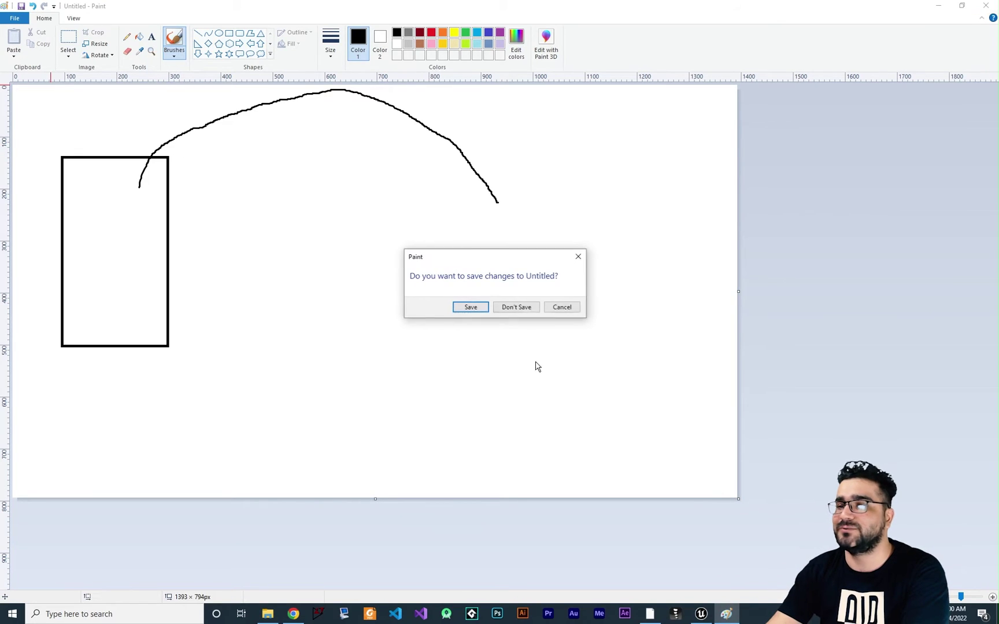
left_click(516, 308)
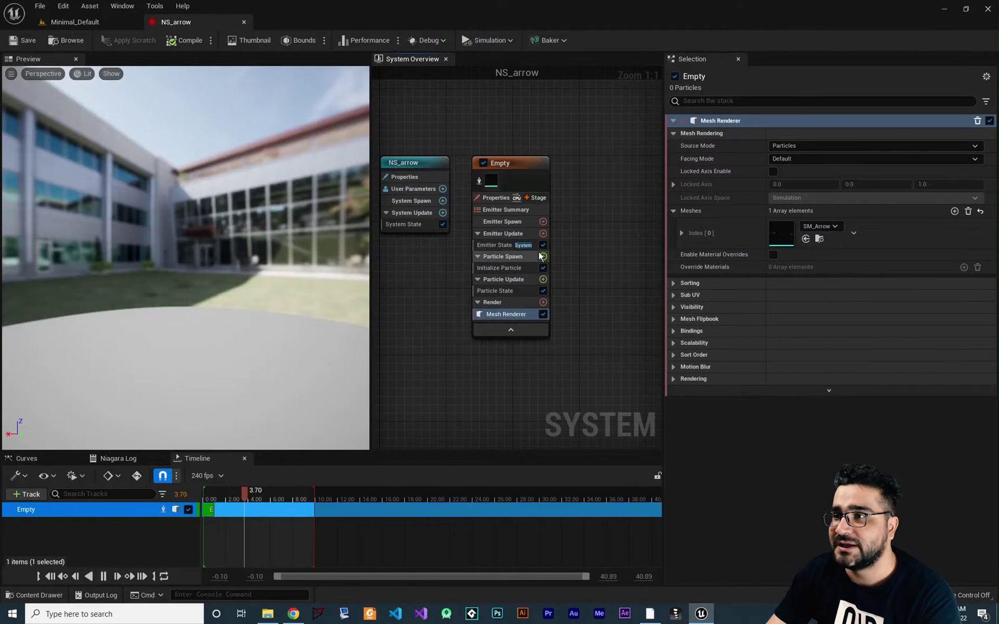
Add a Spawn Burst Instantaneous module to the emitter's Emitter Update stage with a spawn count of 100
left_click(543, 234)
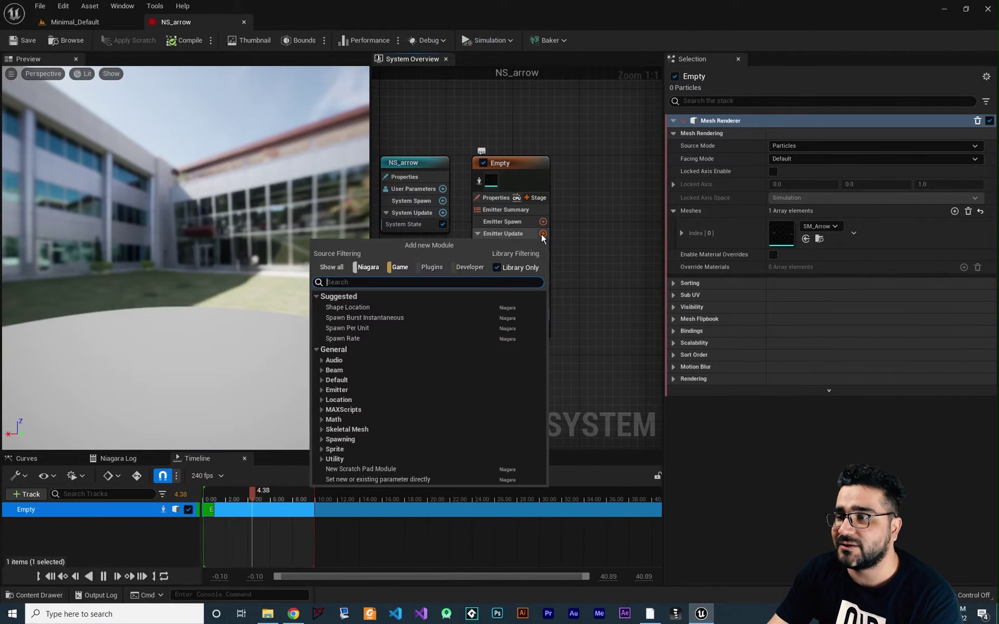
left_click(382, 318)
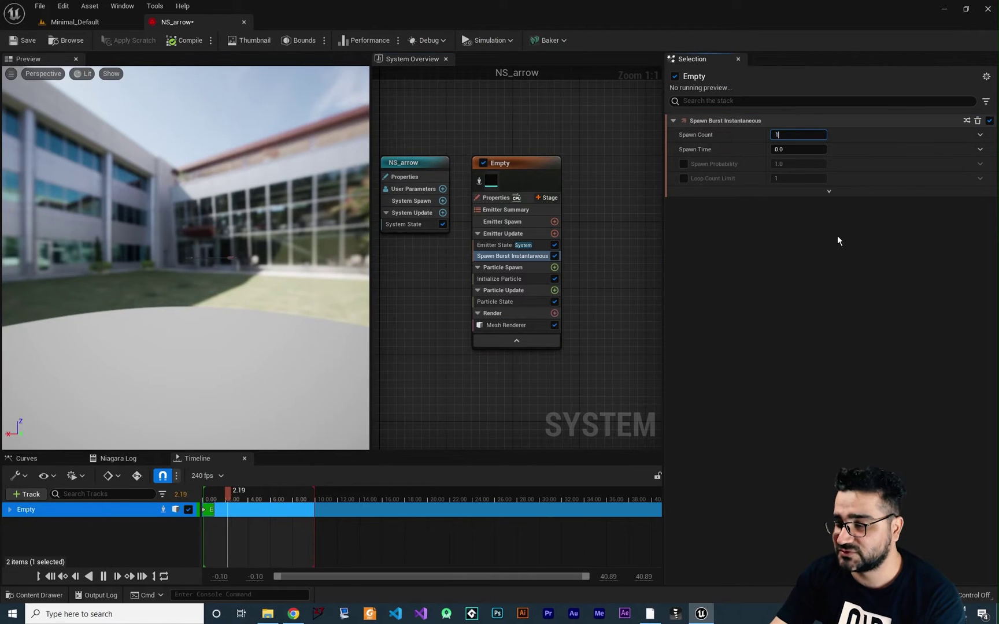
type("100")
key("Return")
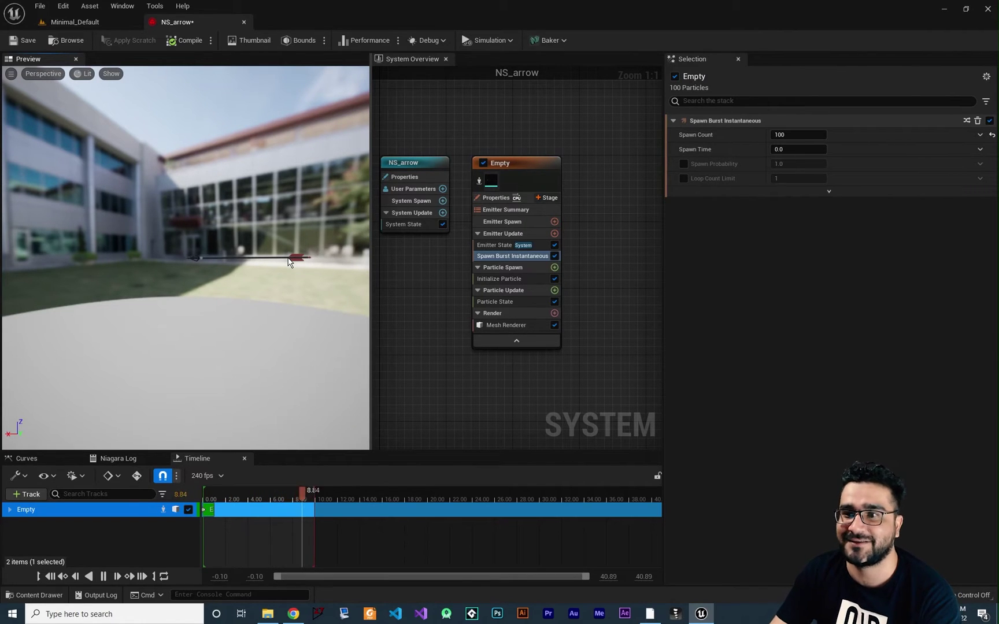
Set the particle lifetime to 10 in the Initialize Particle module
left_click(499, 280)
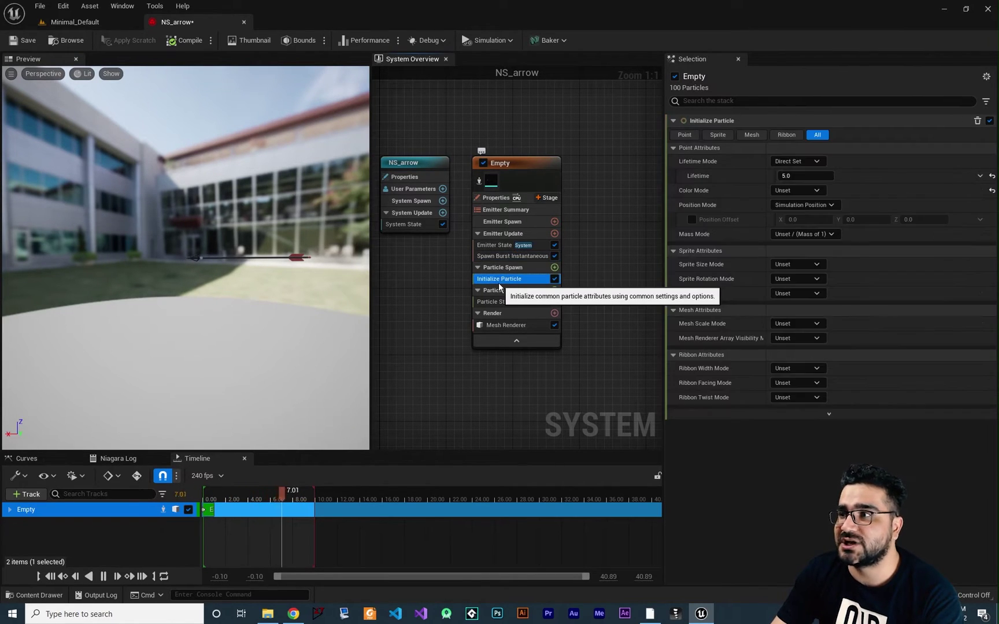
type("10")
key("Return")
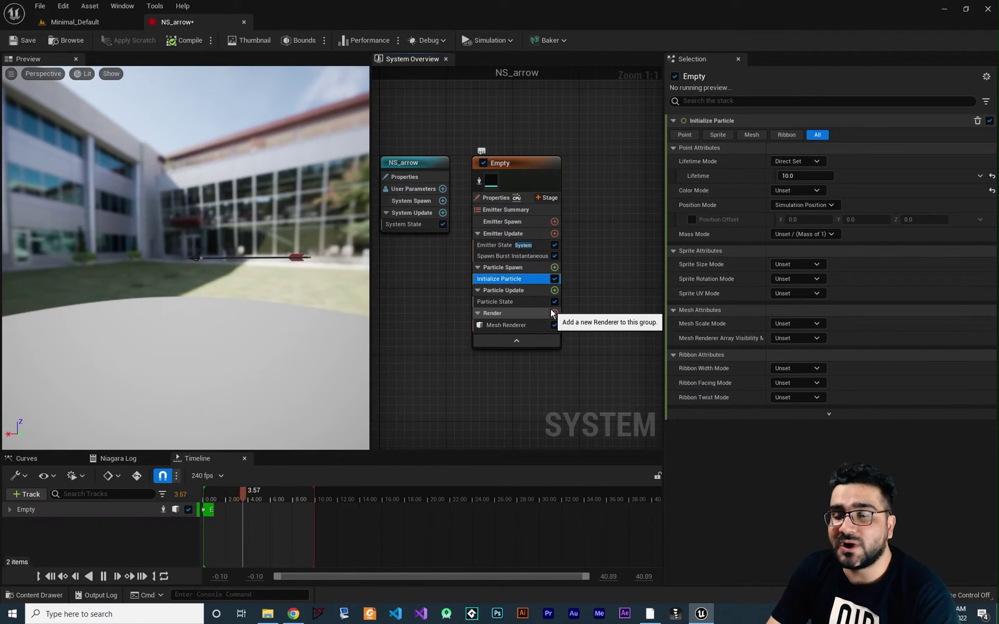
Add a Shape Location module to Particle Spawn, set its primitive to Box / Plane in Plane mode, and inspect the arrows' distribution
left_click(555, 268)
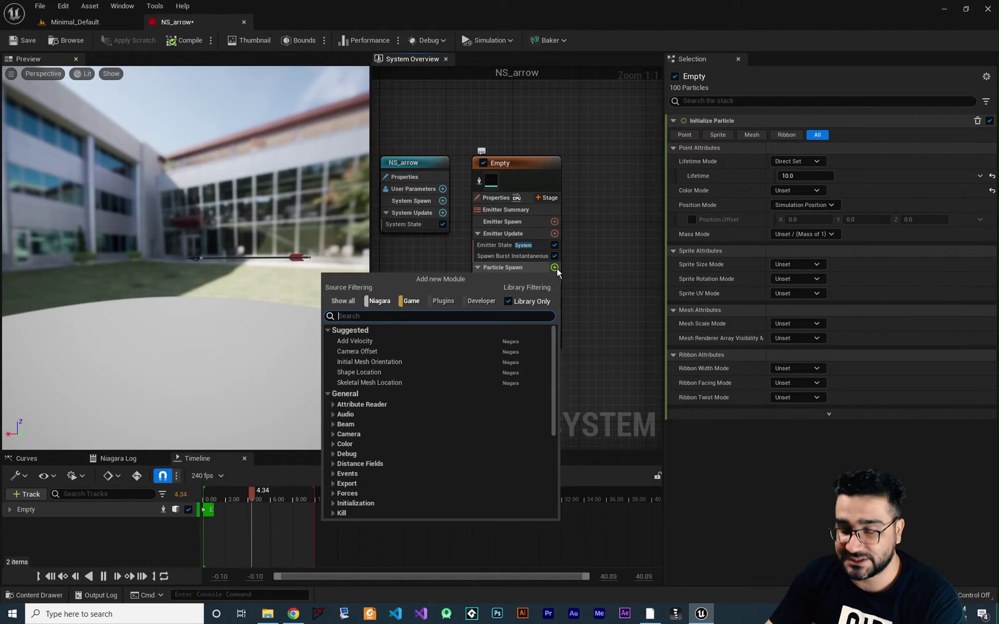
type("shape")
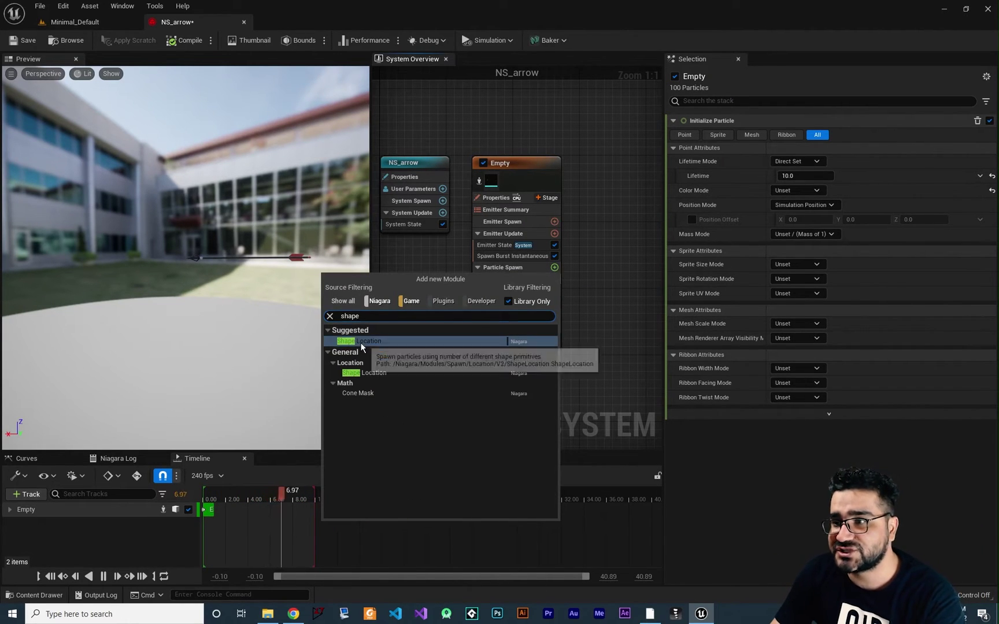
left_click(360, 341)
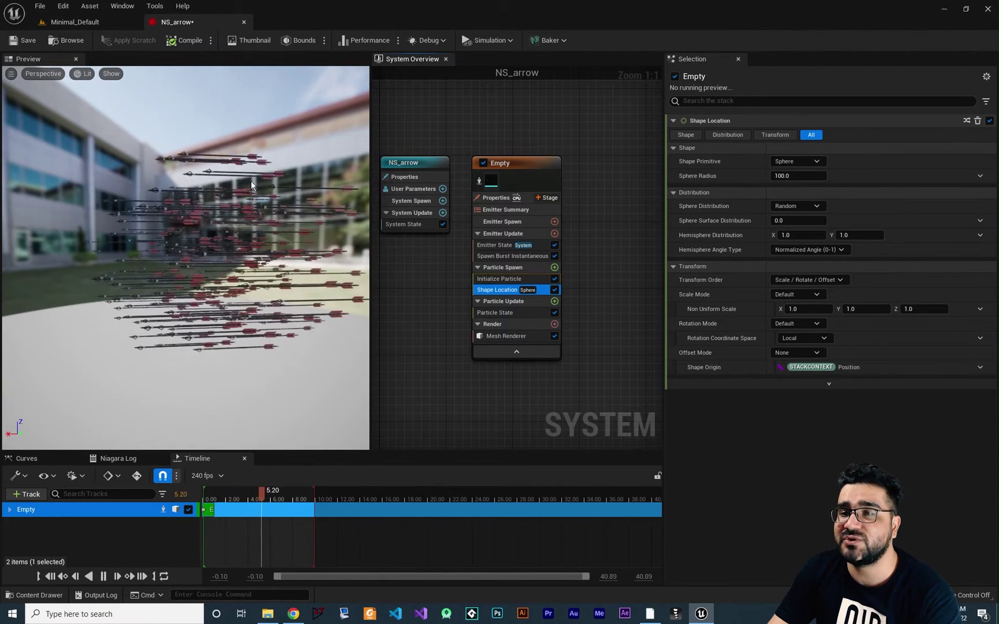
left_click(792, 162)
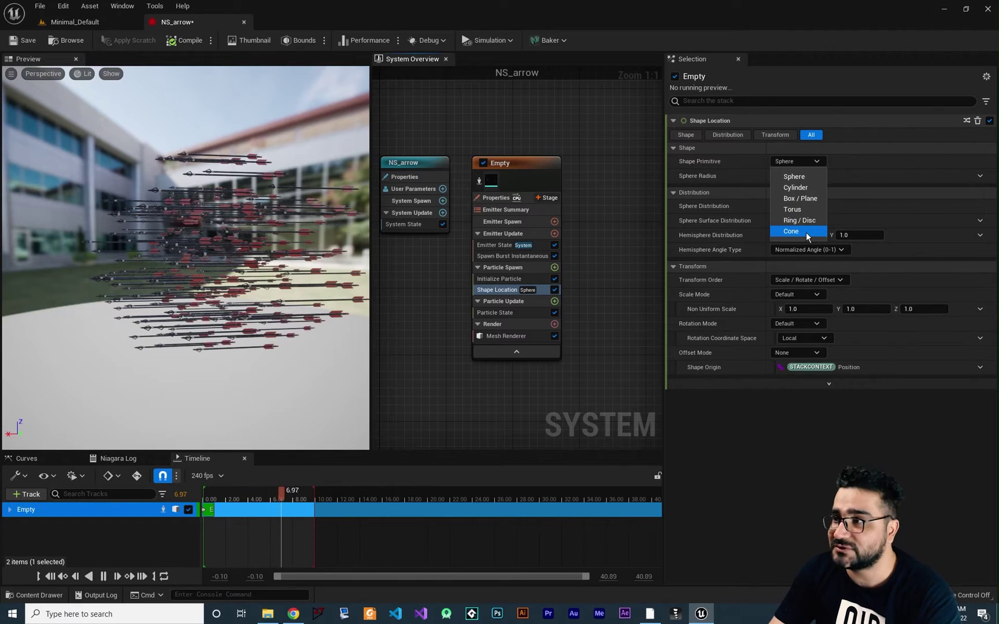
left_click(806, 198)
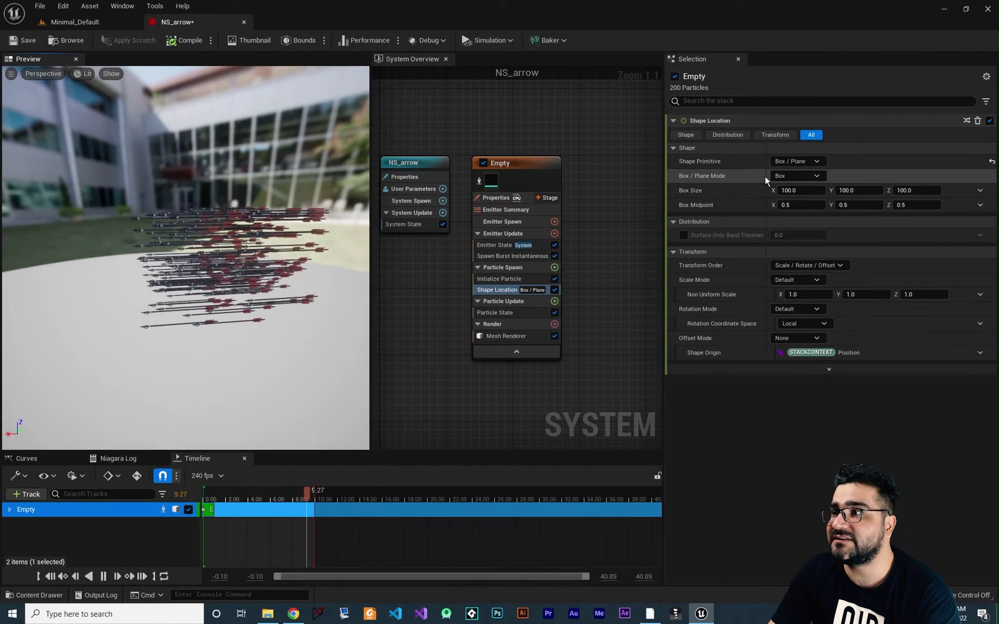
left_click(796, 176)
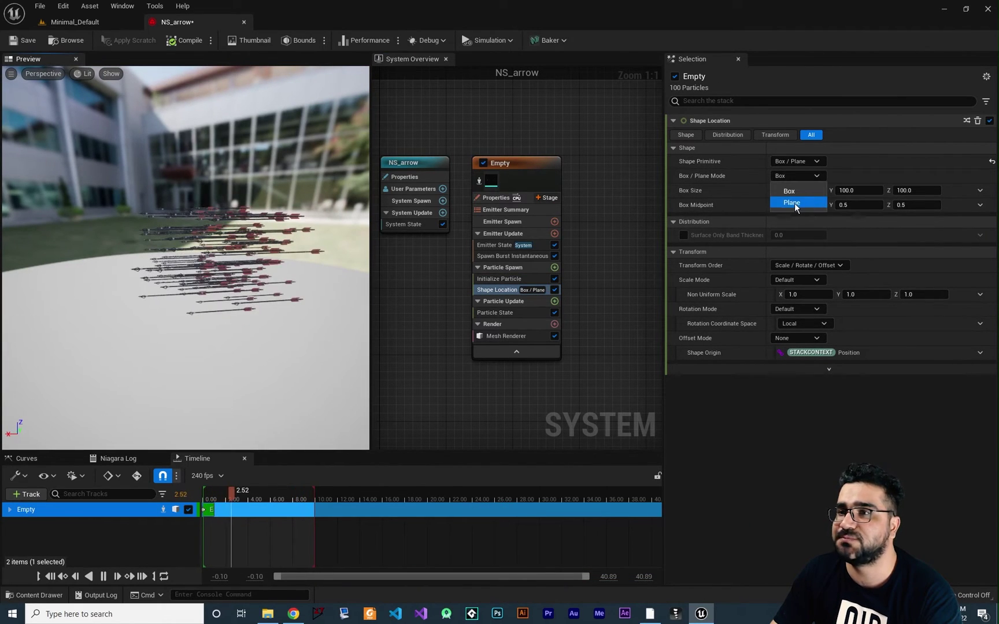
left_click(794, 203)
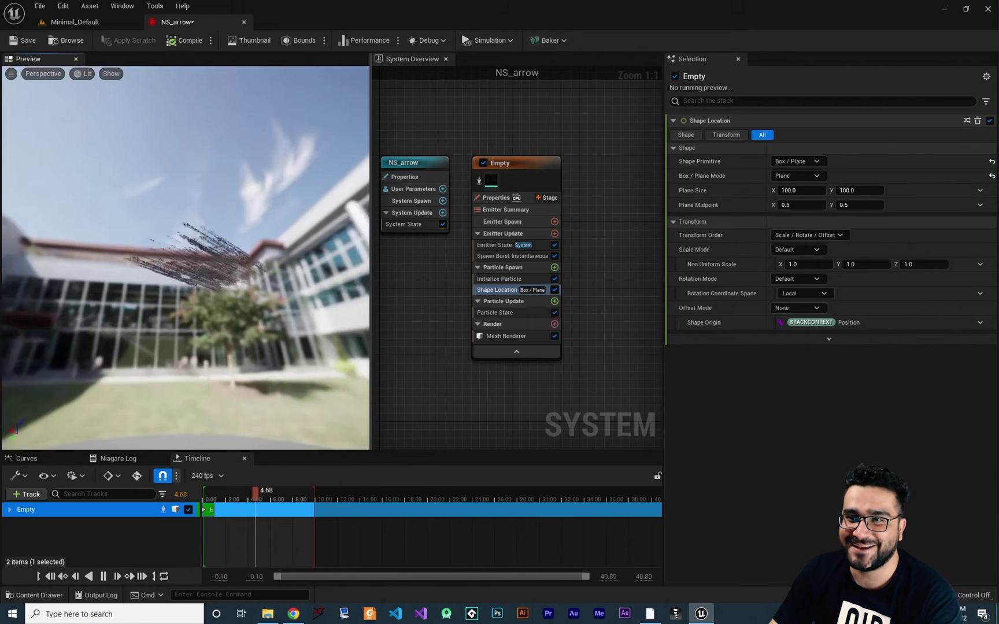
left_click_drag(185, 260, 196, 225)
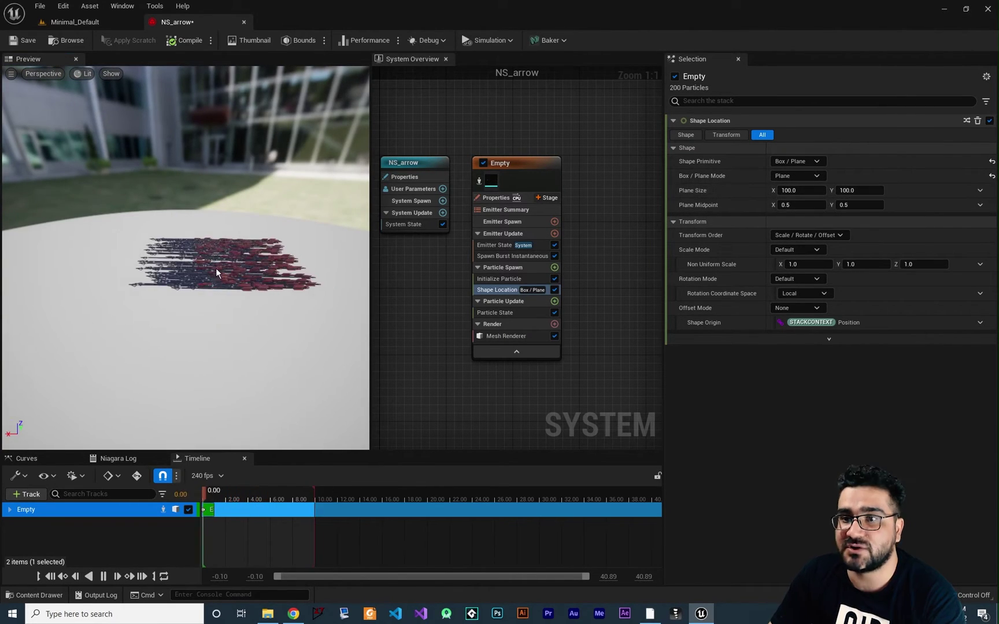
mouse_move(185, 260)
left_mouse_down()
mouse_move(191, 231)
mouse_move(181, 268)
left_mouse_up()
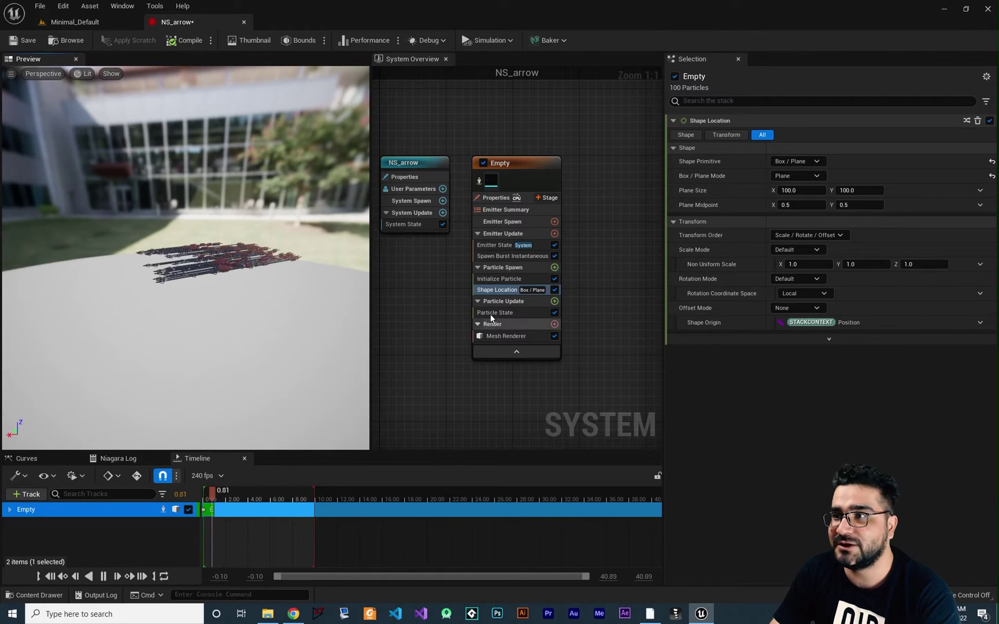
Add an Add Velocity module to Particle Spawn and inspect the arrows' motion in the preview
left_click(554, 268)
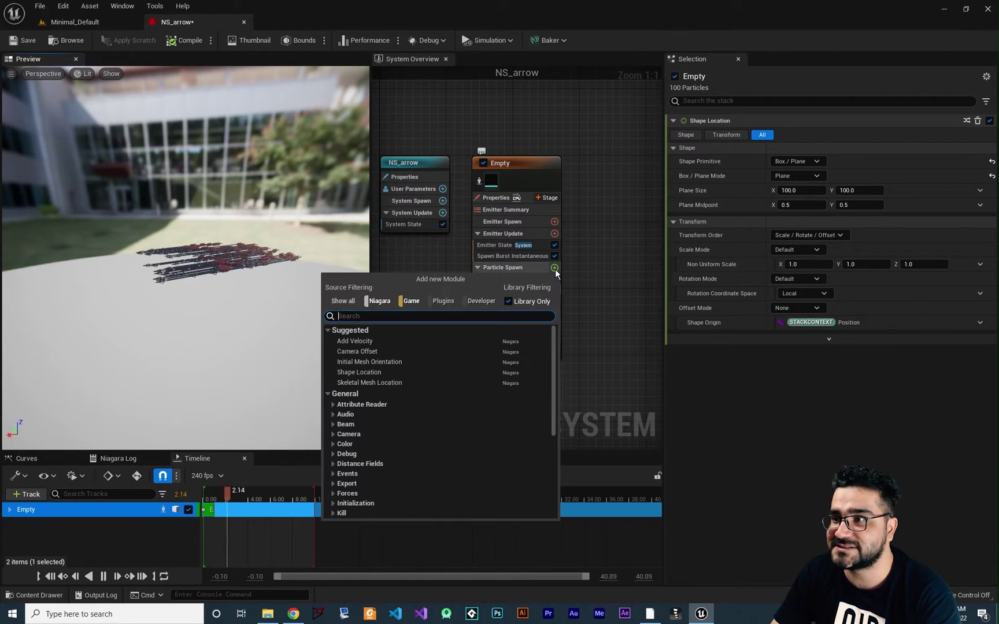
left_click(378, 342)
left_click(959, 157)
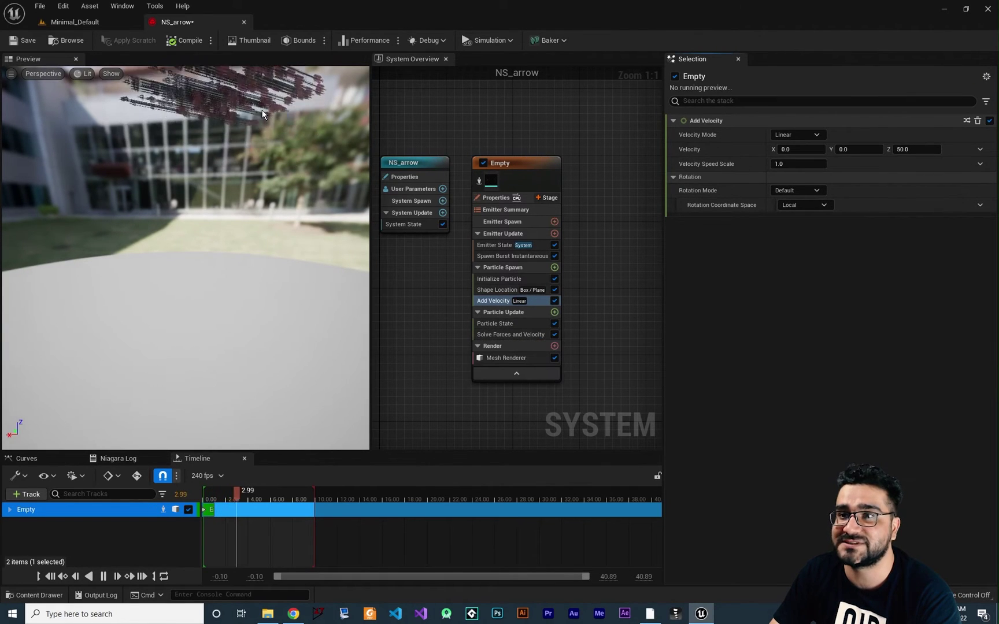
left_click_drag(229, 139, 231, 113)
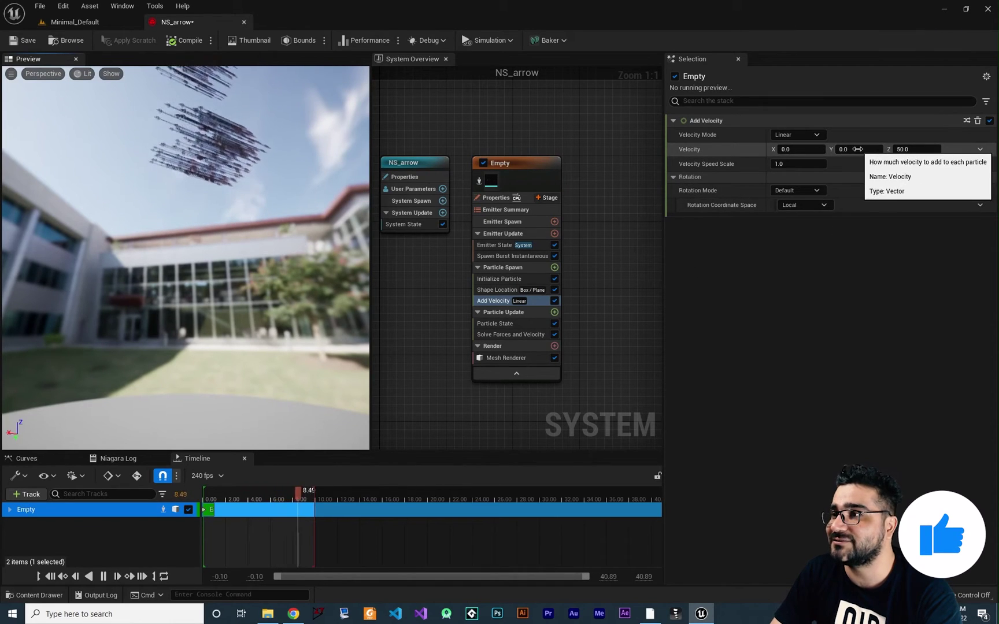
Drive the Add Velocity module's velocity with a Random Range Vector, using 250 as minimum X and 450 as maximum X
left_click(981, 151)
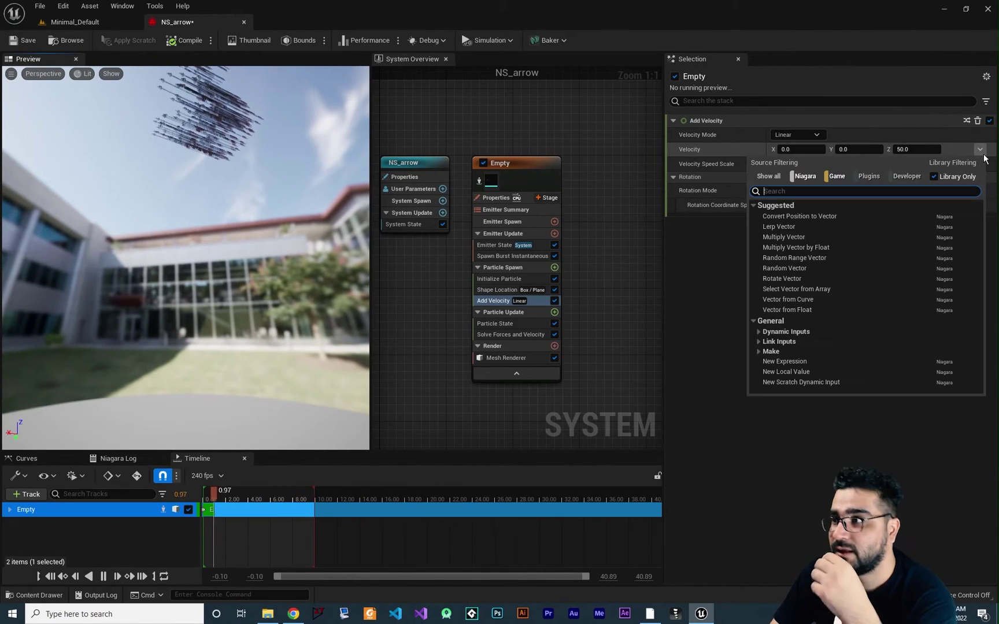
left_click(838, 259)
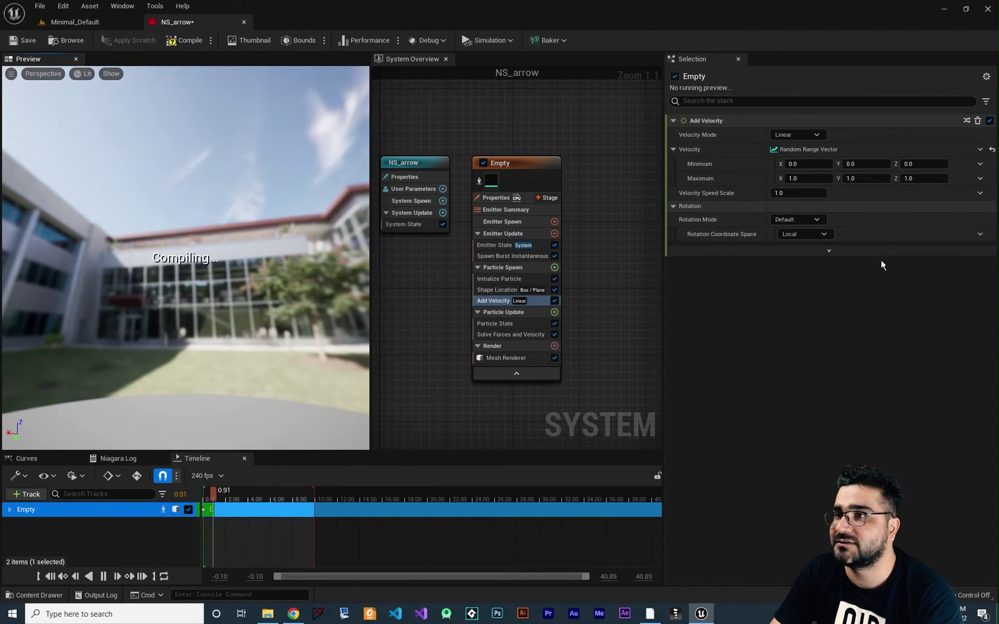
type("250")
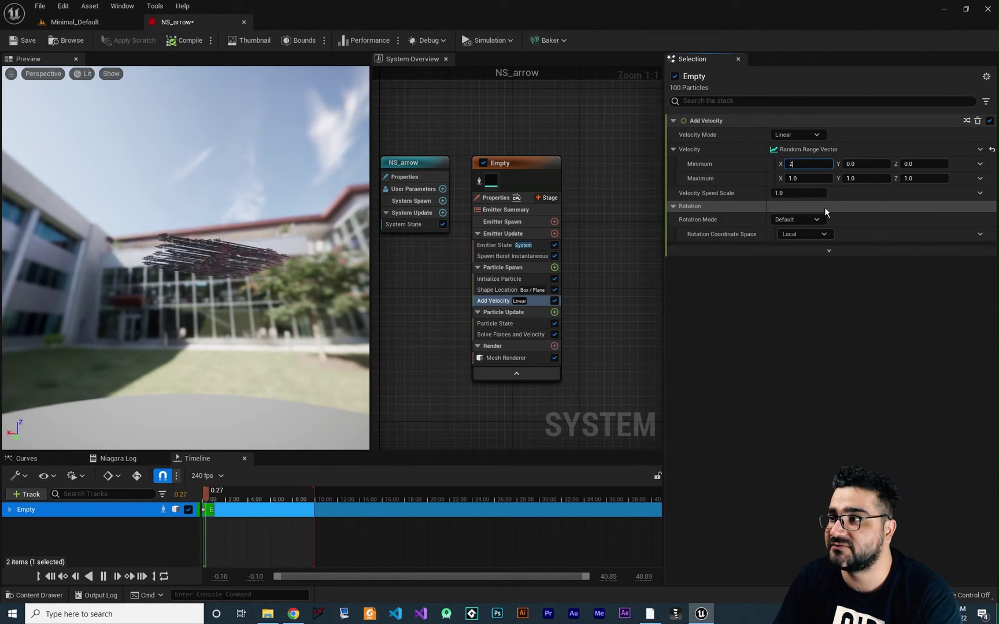
key("Tab")
key("Tab")
key("Tab")
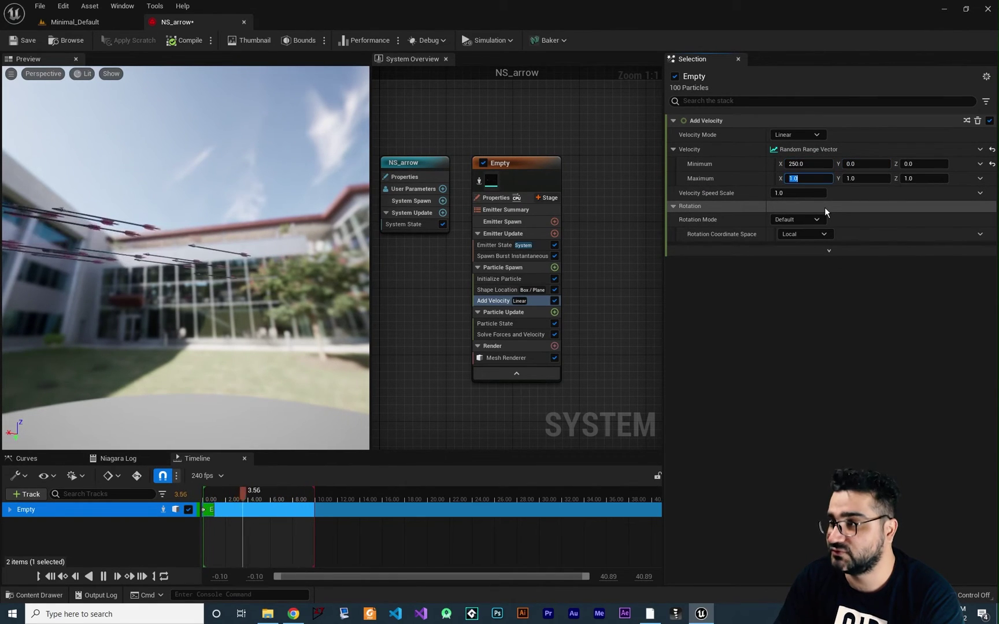
type("450")
key("Return")
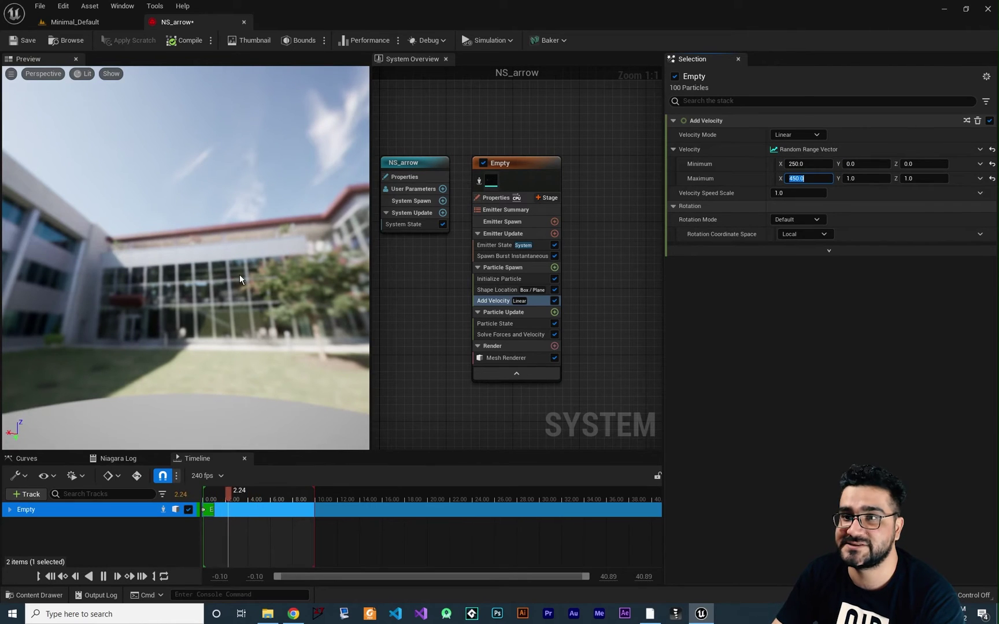
Shorten the timeline's playback range to end at about 3.6 seconds
left_click_drag(239, 279, 311, 454)
left_click_drag(312, 501, 243, 501)
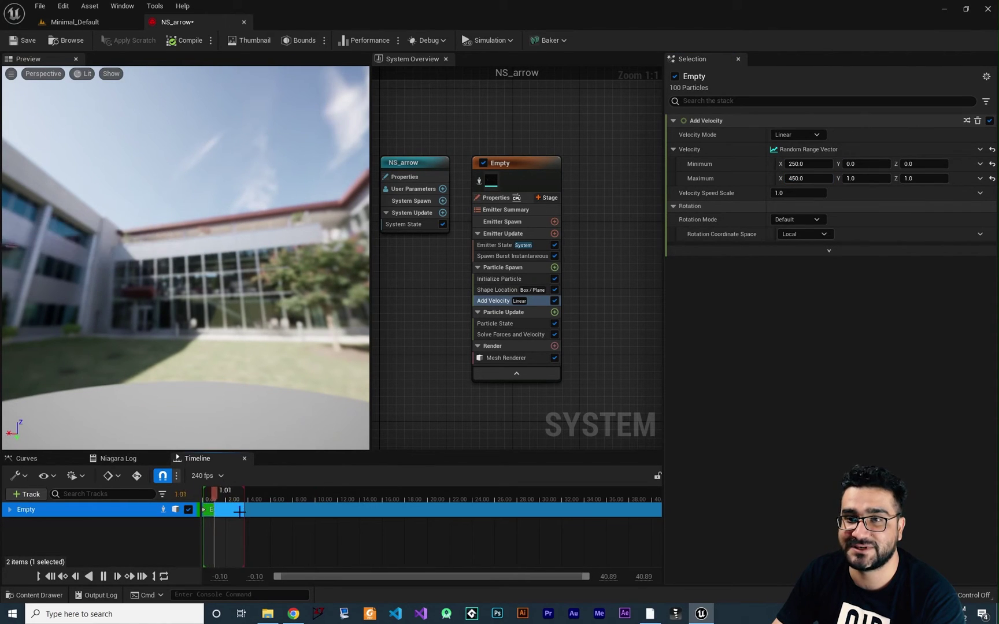
Set the Add Velocity random range to minimum Y -100 and Z 200, and maximum Y 100 and Z 400
left_click(862, 165)
type("-1")
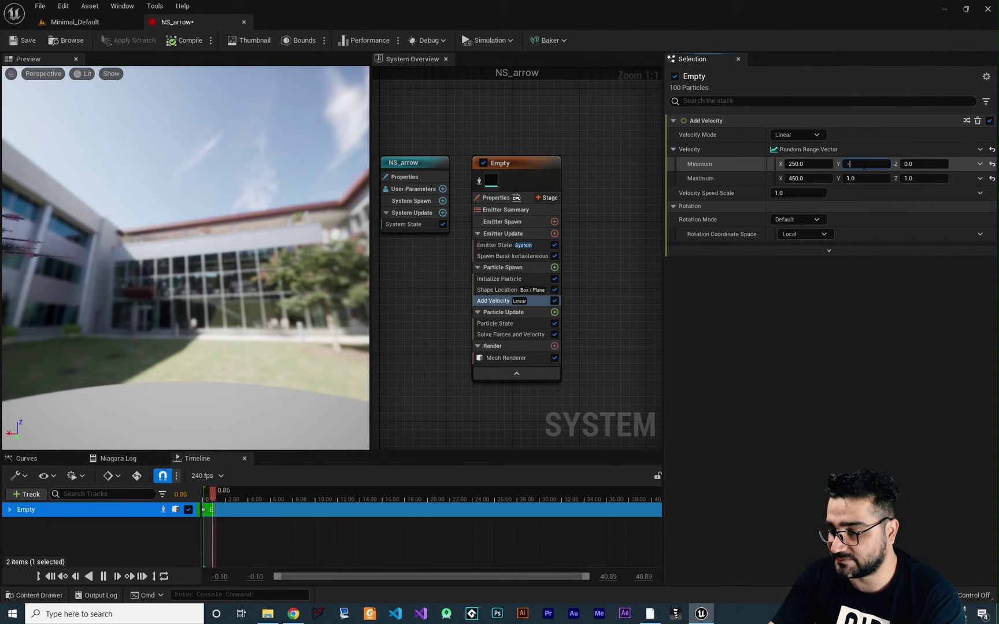
type("00")
left_click(866, 179)
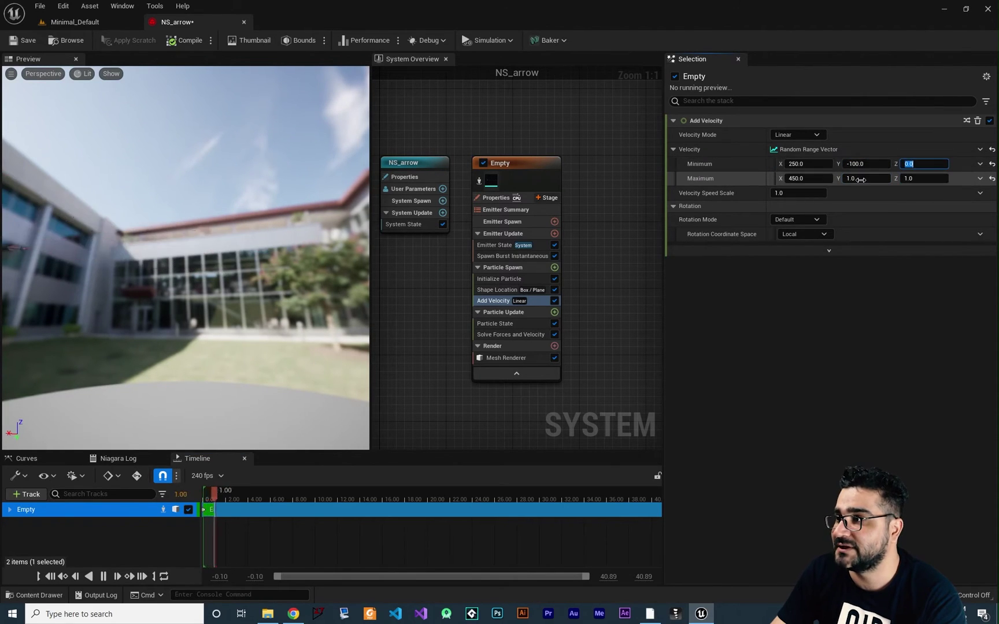
type("100")
key("Return")
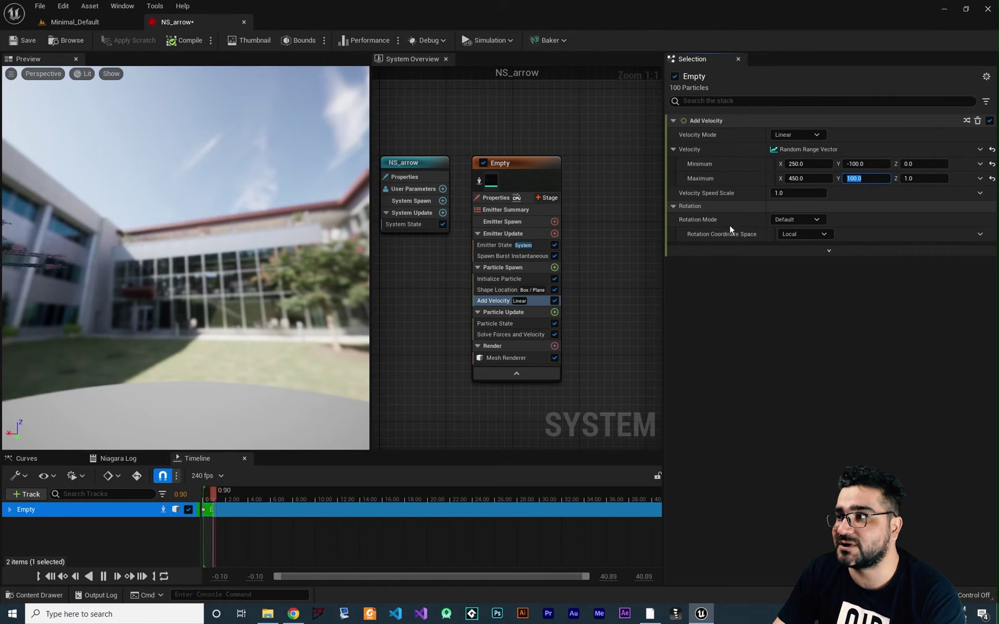
left_click(925, 164)
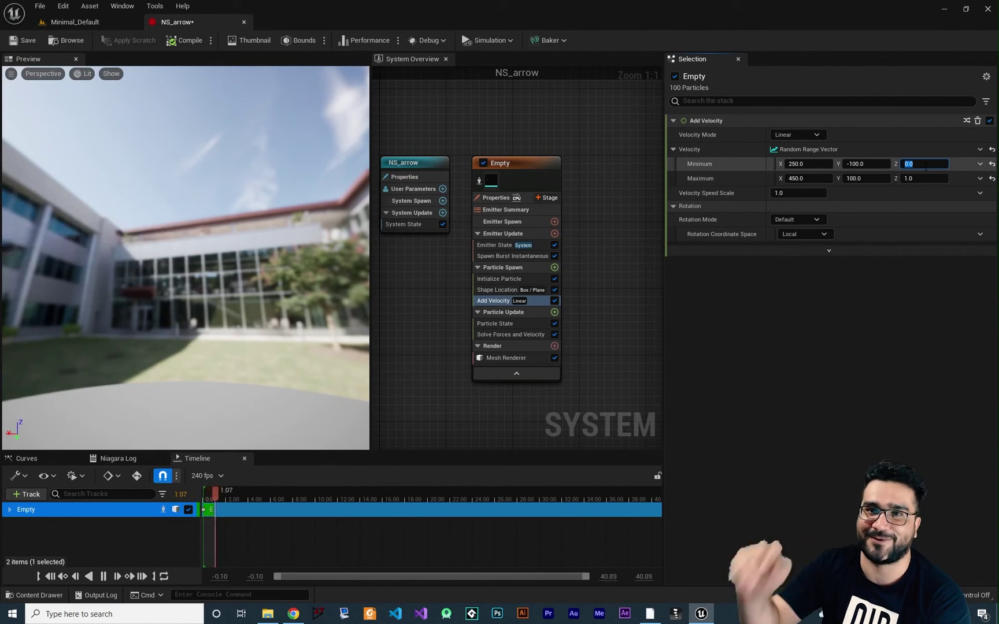
type("200")
left_click(925, 179)
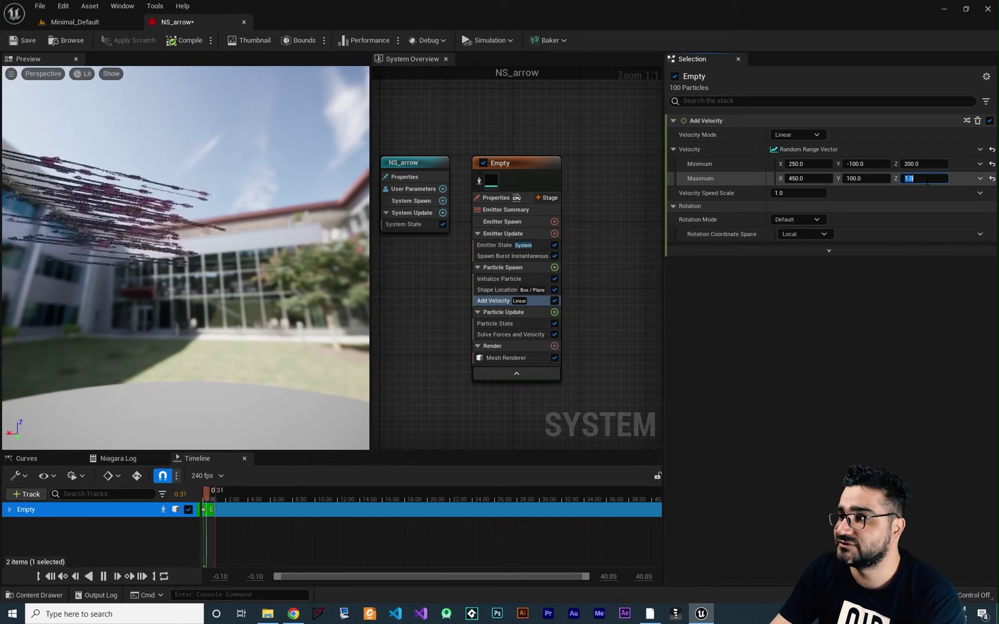
type("400")
key("Return")
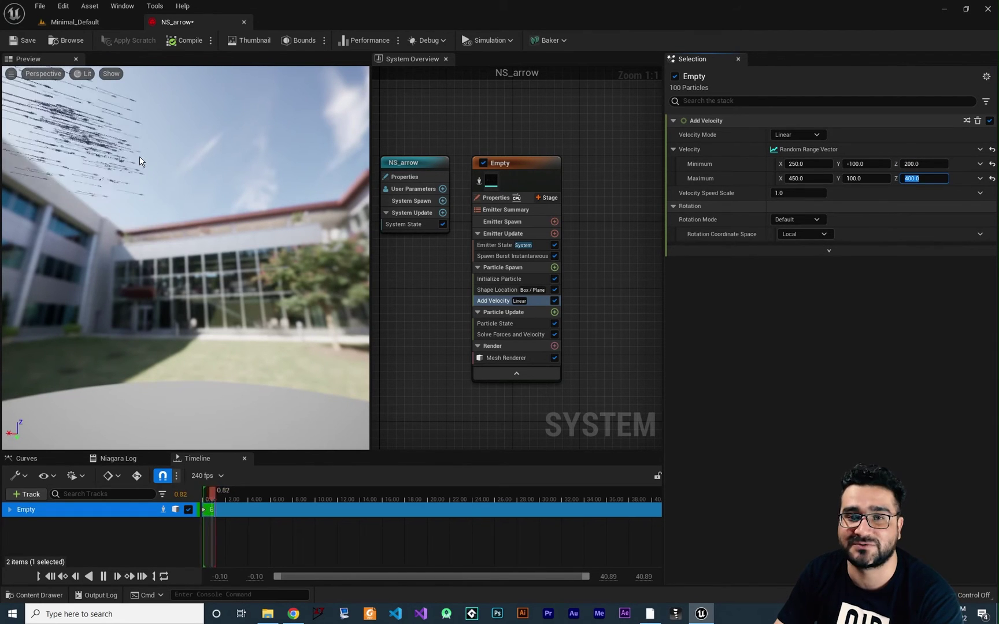
Add an Update Mesh Orientation module to Particle Update, set its method to Flight Orientation, and inspect the arrows' heading in the preview
left_click(555, 312)
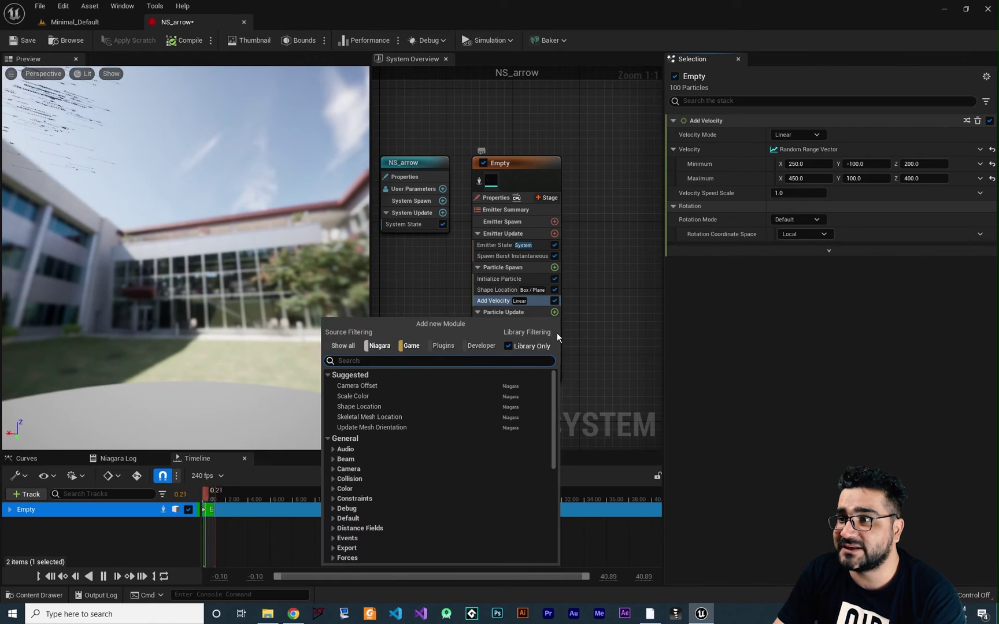
type("ori")
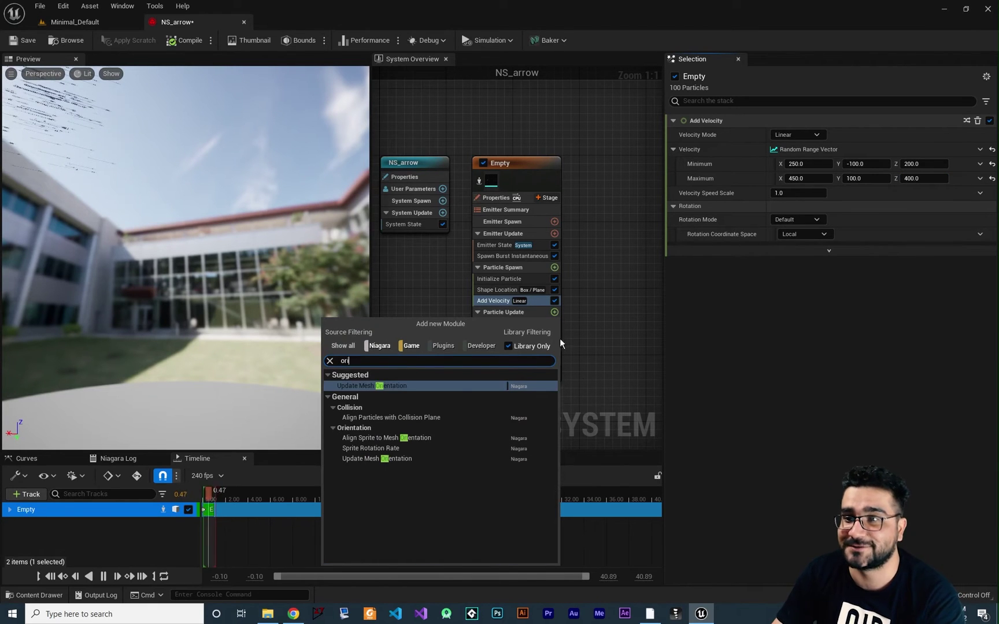
left_click(395, 389)
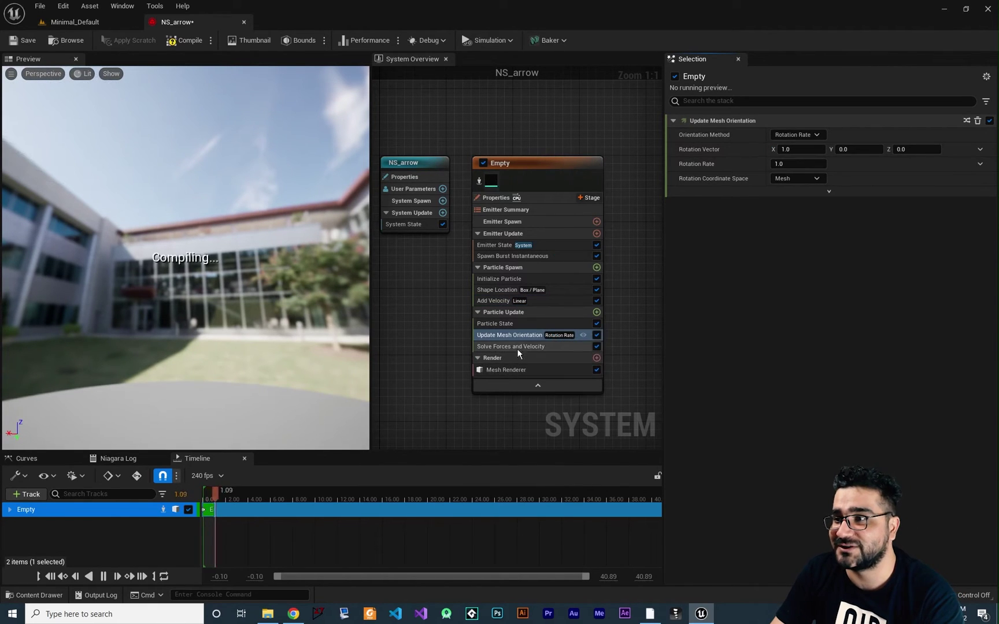
left_click(813, 135)
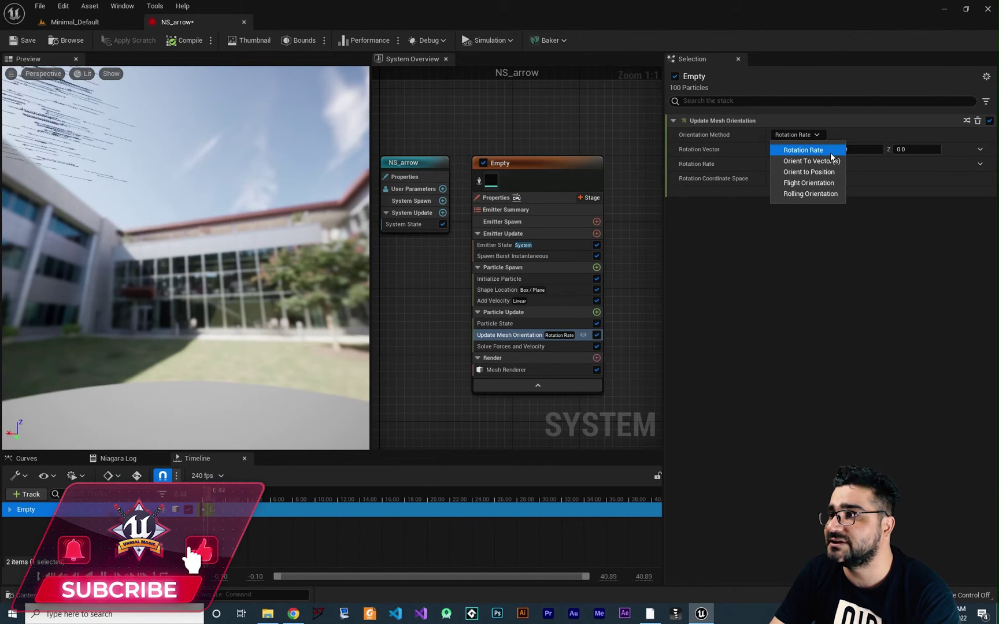
left_click(818, 188)
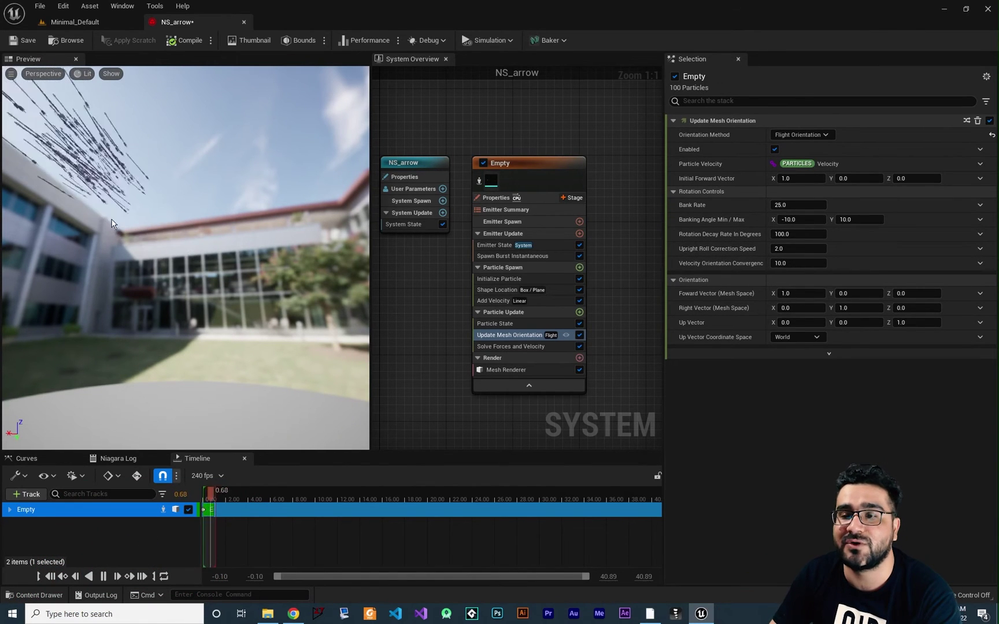
left_click_drag(135, 225, 234, 248)
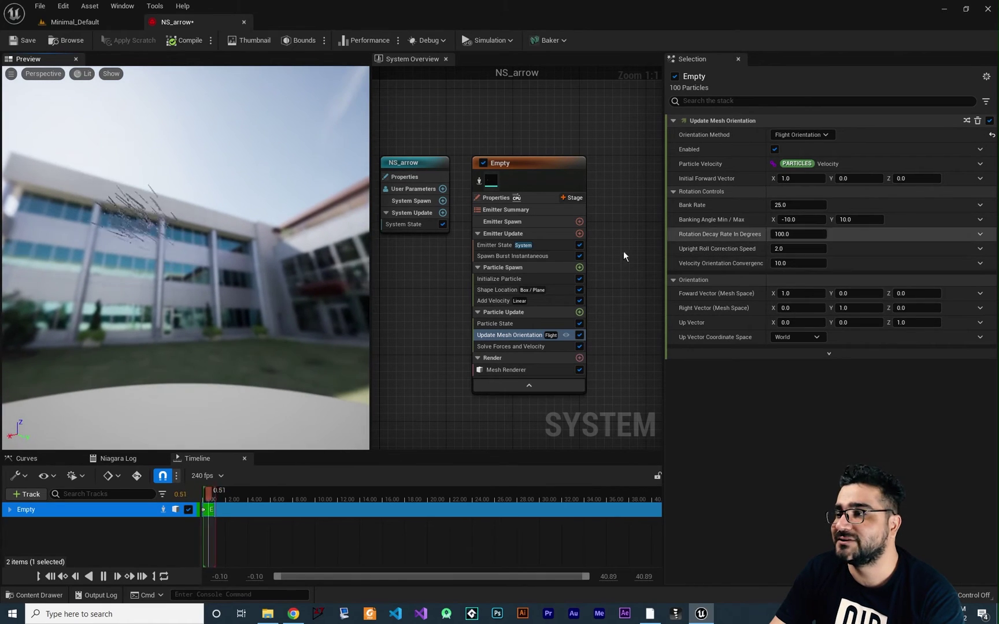
left_click(525, 304)
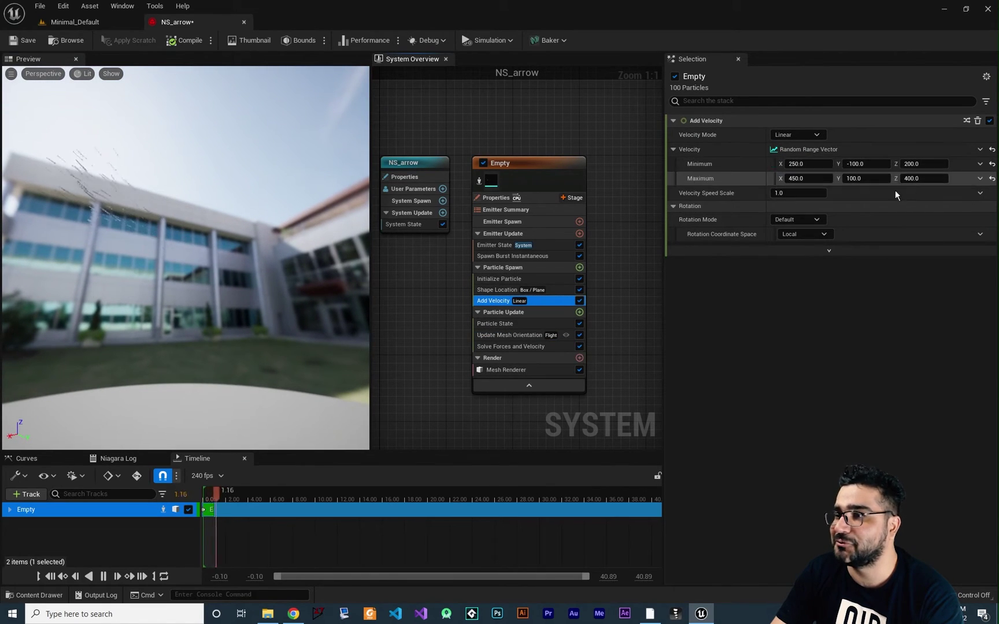
left_click_drag(145, 205, 107, 179)
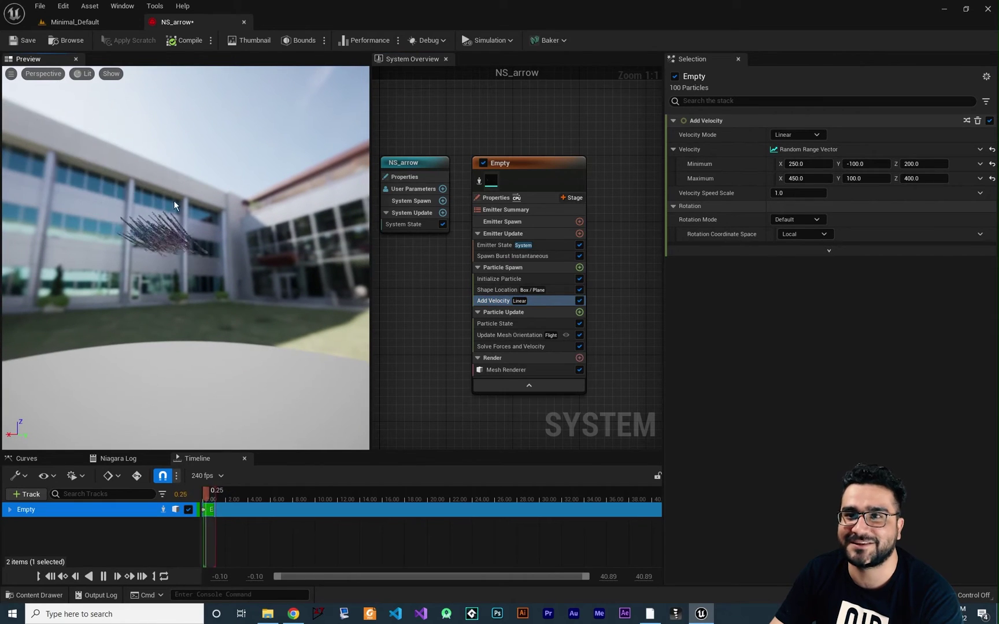
Add a Gravity Force module to Particle Update and inspect the arrows' falling path in the preview
left_click(579, 313)
type("gravity")
key("Return")
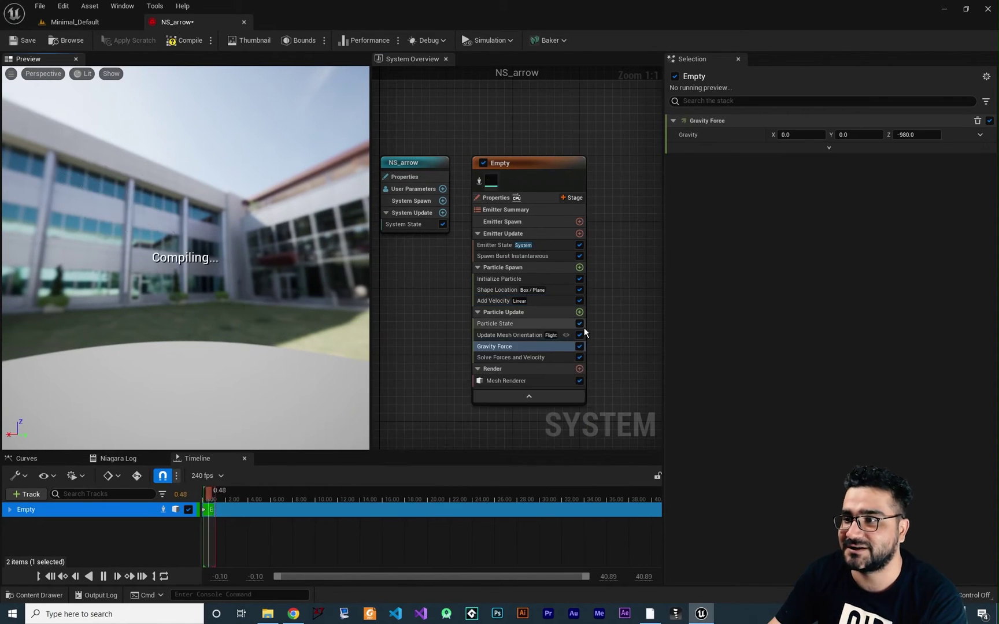
left_click_drag(145, 292, 153, 264)
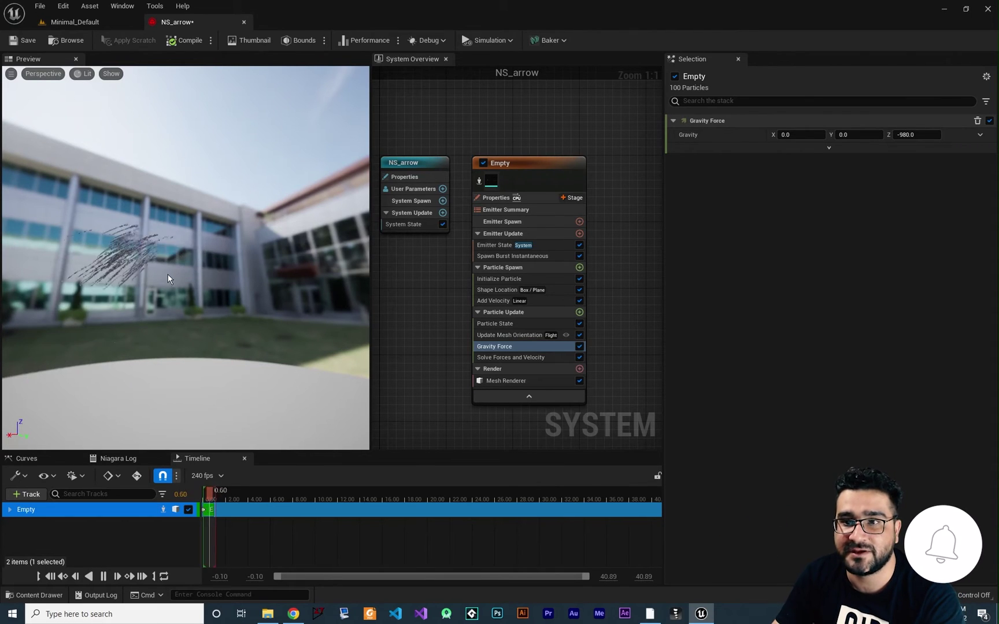
Set the Add Velocity module's Velocity Speed Scale to 3 and inspect the faster arrows
left_click(493, 301)
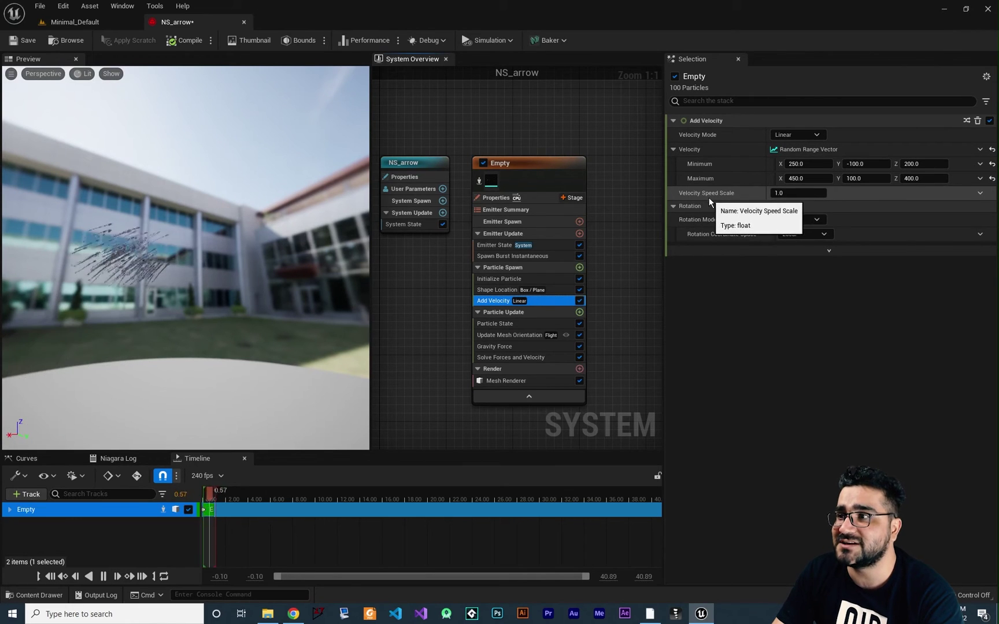
left_click(780, 194)
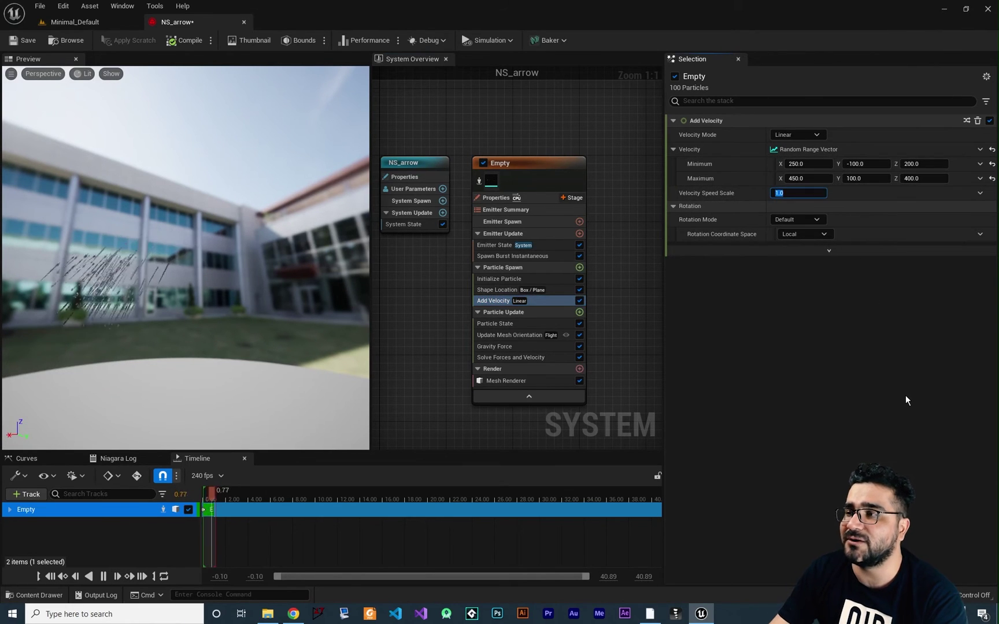
type("3")
key("Return")
left_click_drag(174, 247, 158, 149)
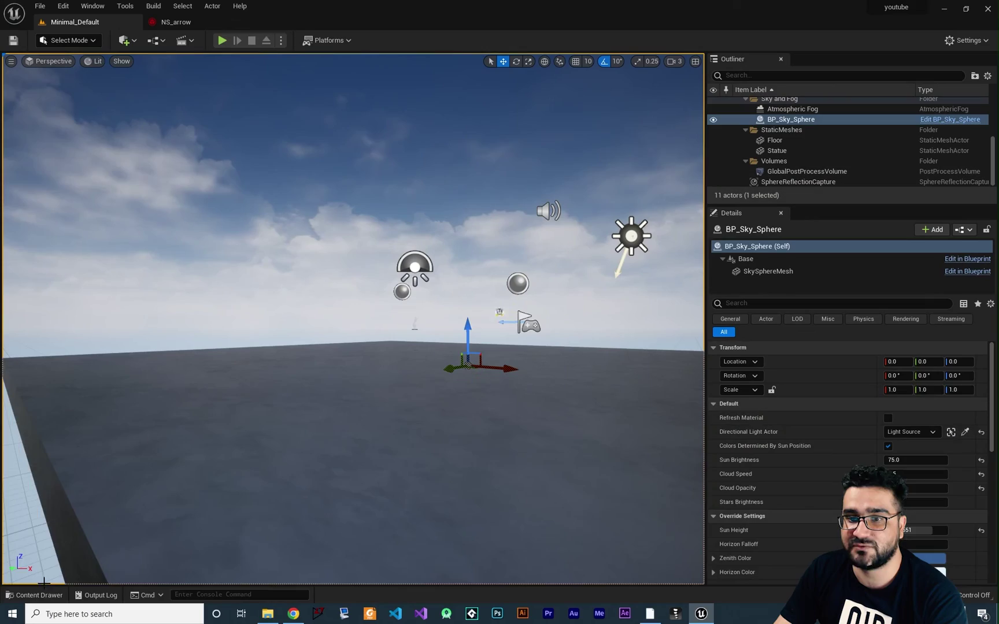
Place the NS_arrow Niagara system in the Minimal_Default level above the far end of the floor
left_click(44, 595)
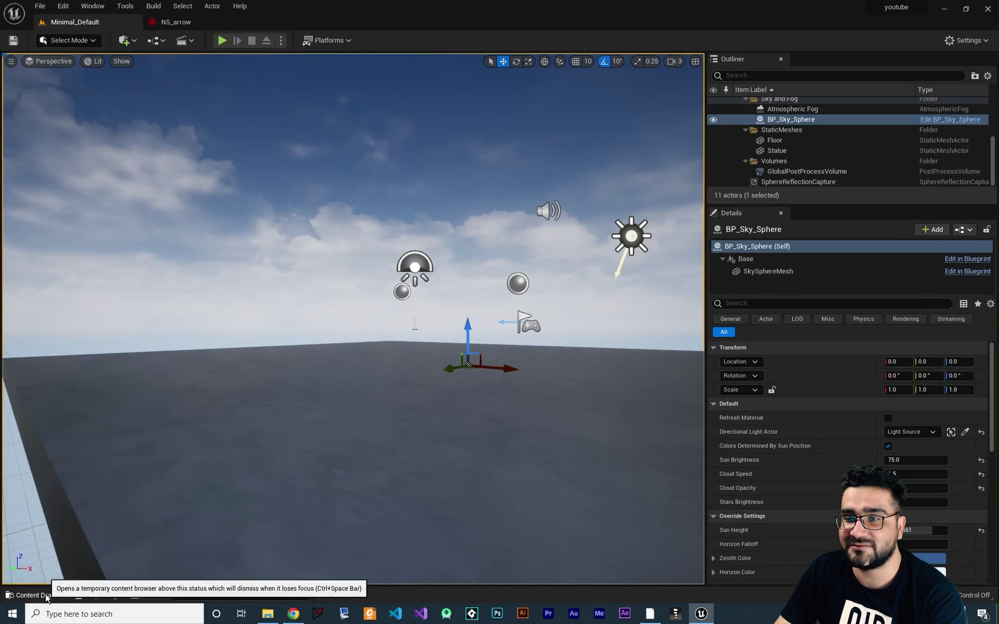
right_click_drag(346, 289, 346, 376)
scroll(377, 285, "down", 8)
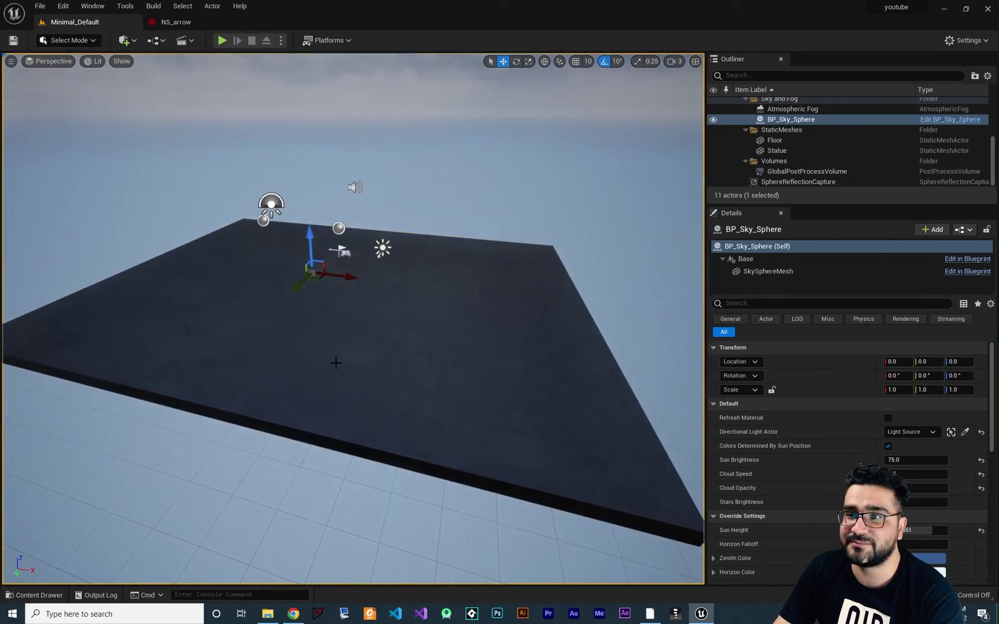
left_click(376, 285)
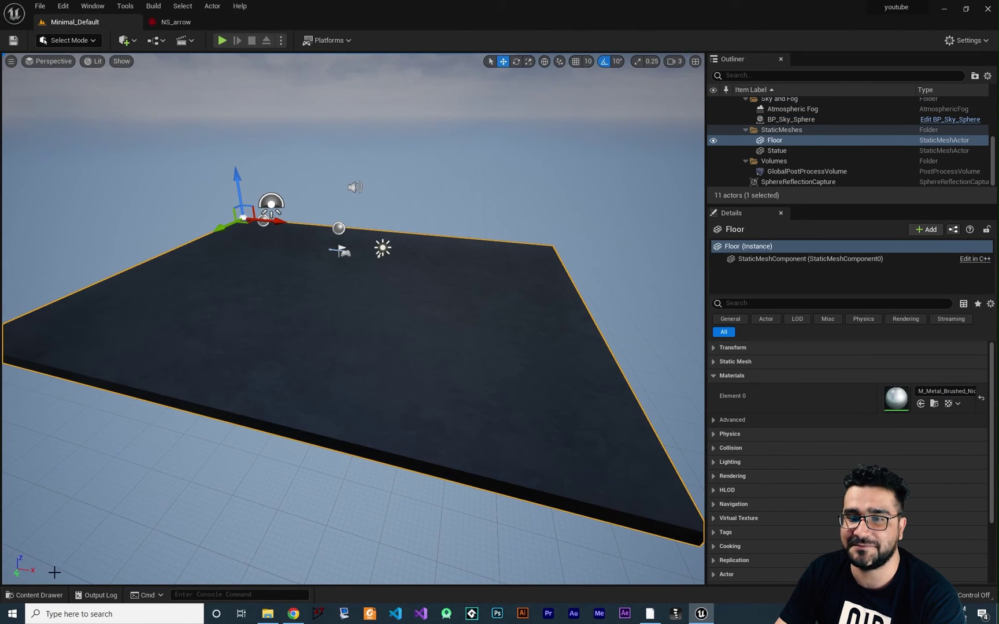
left_click(35, 595)
left_click_drag(457, 469, 243, 214)
scroll(353, 318, "up", 2)
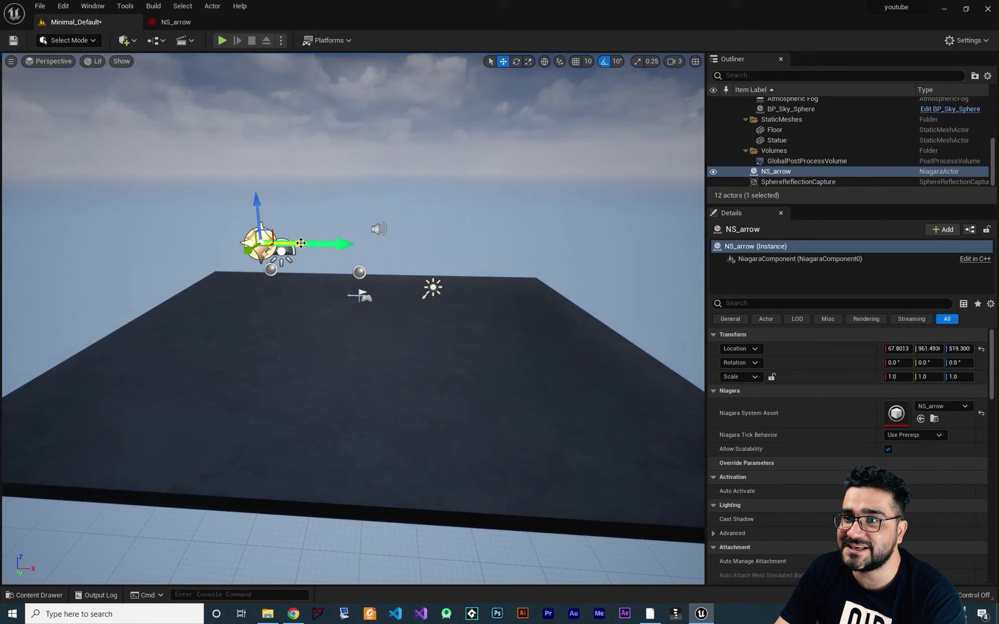
Move the NS_arrow actor beyond the floor's edge to about X -2761, Y 173 and watch the arrows fly over the level
left_click_drag(289, 242, 100, 301)
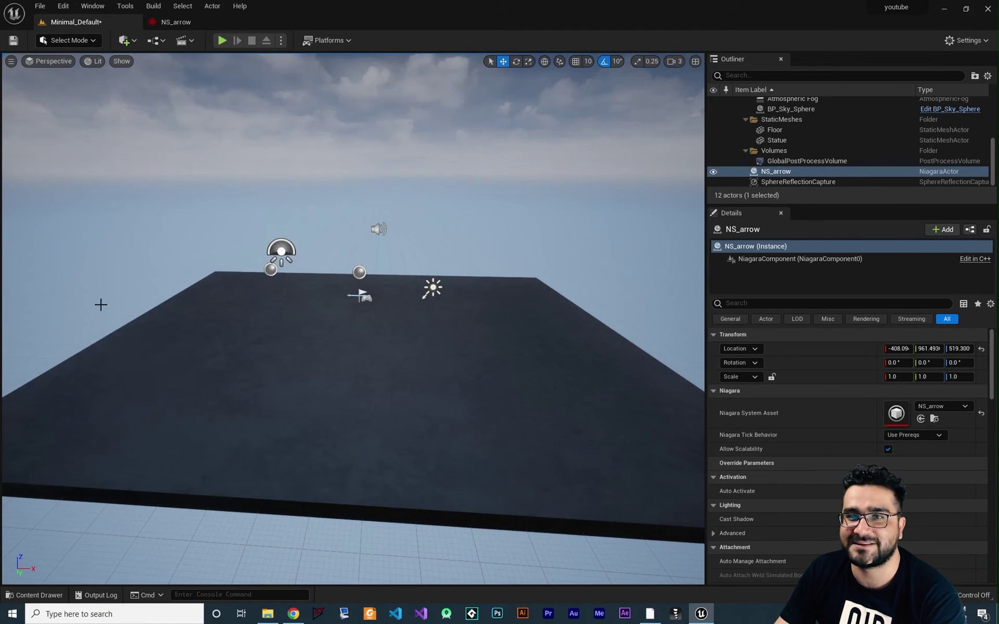
right_click_drag(100, 301, 582, 301)
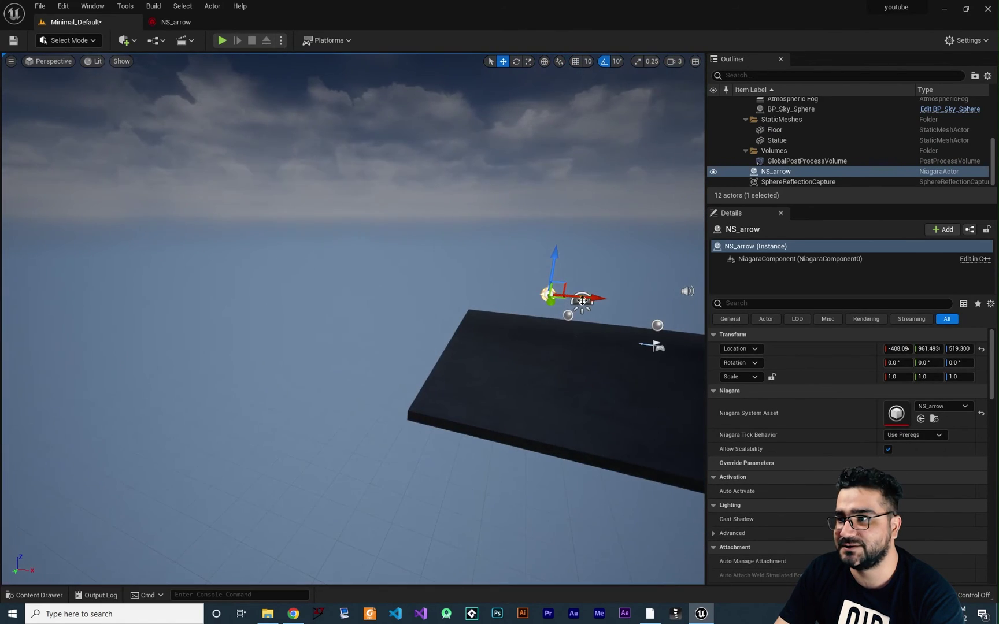
right_click_drag(82, 266, 211, 223)
left_click_drag(211, 223, 266, 225)
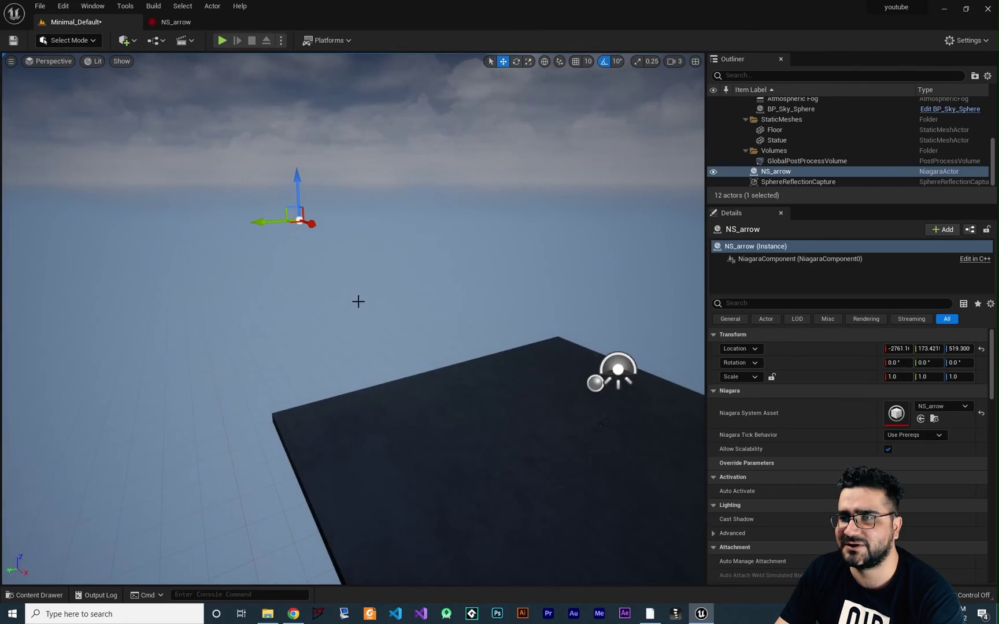
right_click_drag(358, 301, 439, 301)
left_click(347, 145)
right_click_drag(346, 145, 462, 191)
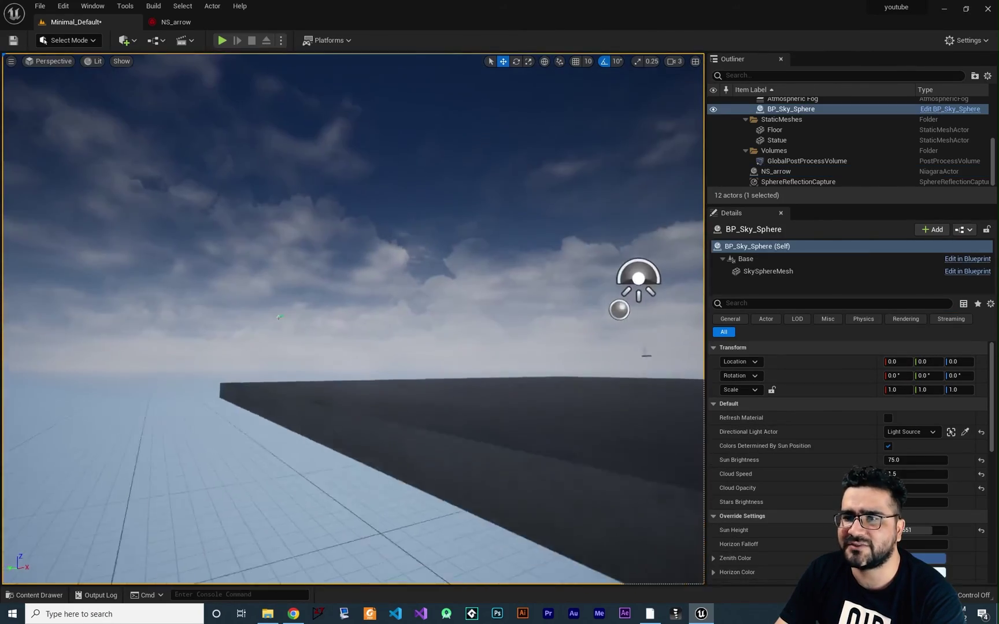
right_click_drag(300, 318, 346, 324)
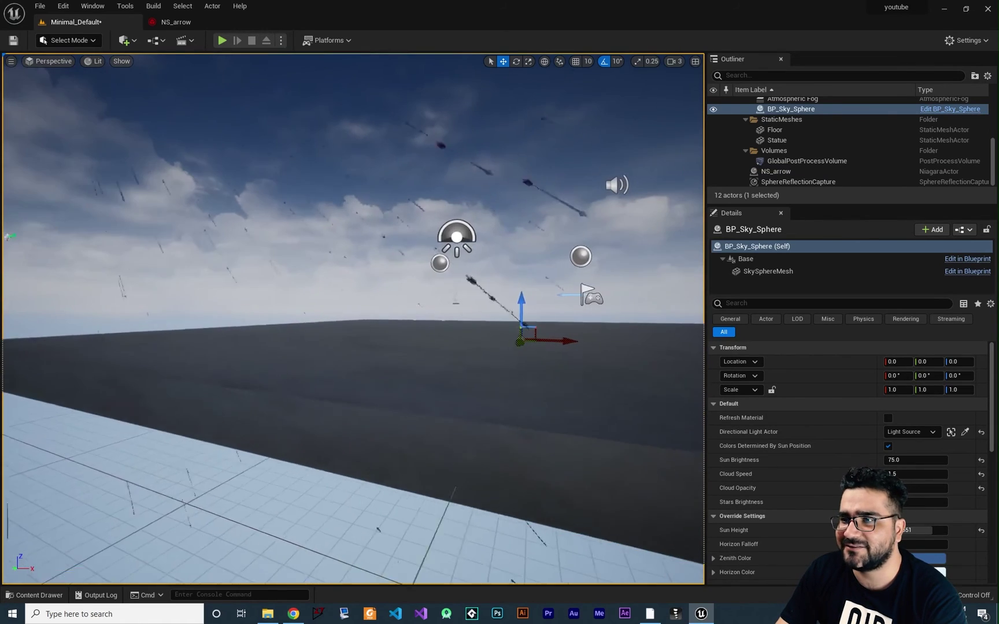
Return to the NS_arrow system and add a Collision module to Particle Update
left_click(176, 22)
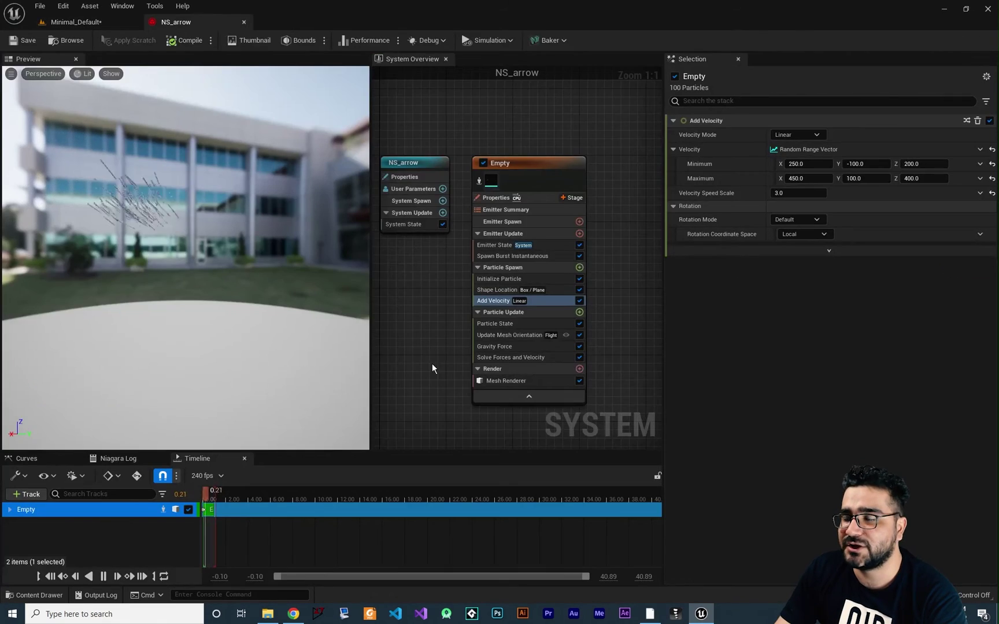
right_click_drag(433, 364, 425, 321)
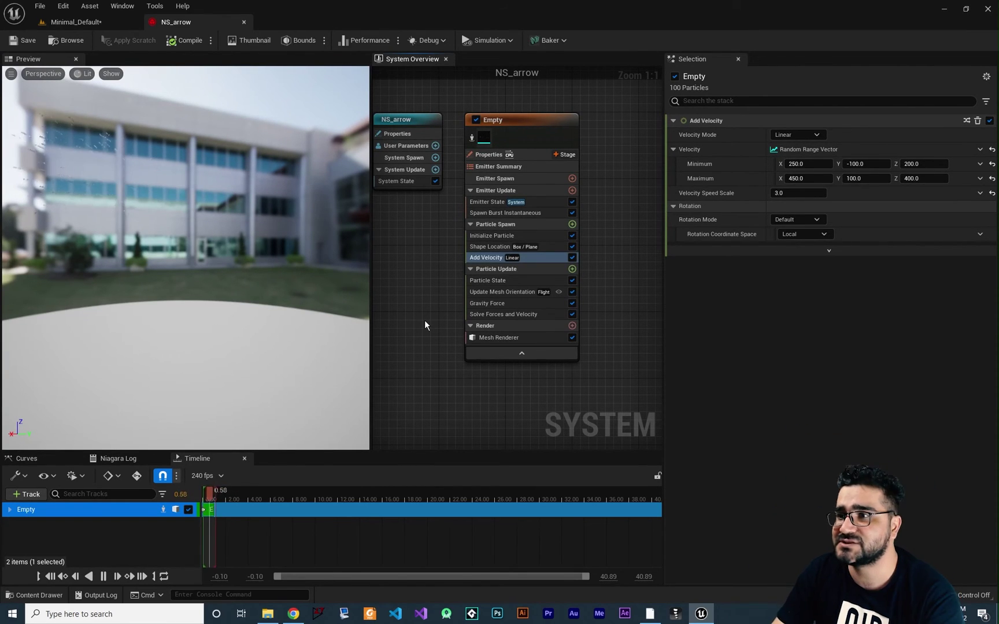
left_click(572, 269)
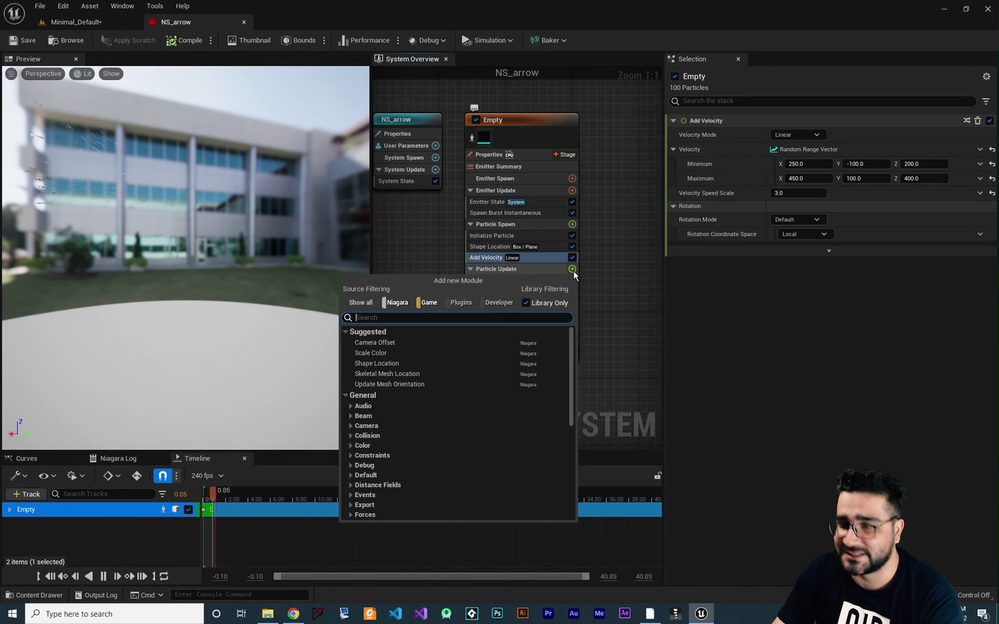
type("vel")
key("Escape")
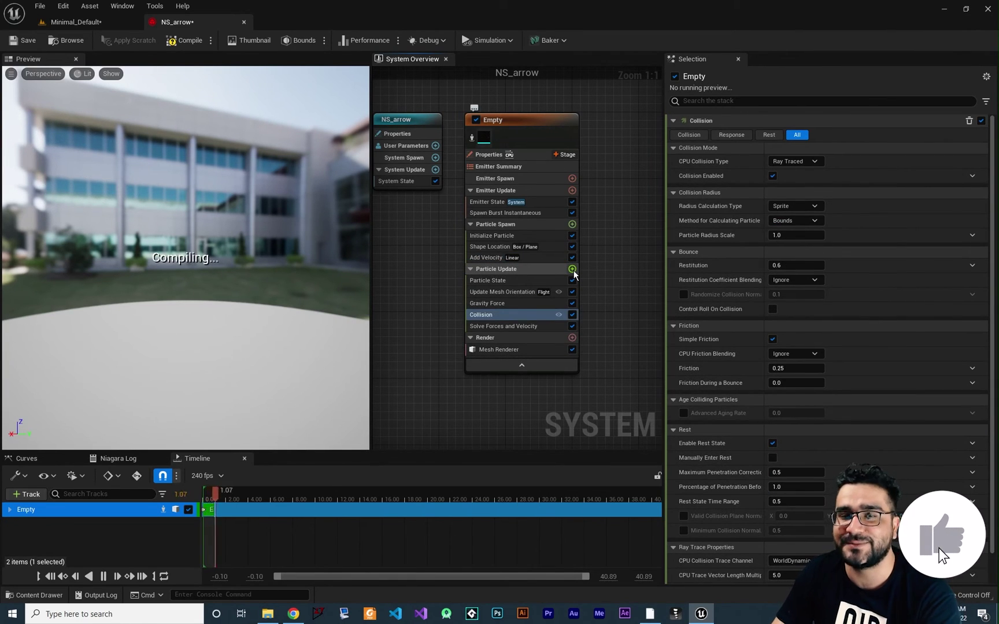
Collapse the Collision module's Collision Mode, Collision Radius, Bounce, Friction, Age Colliding Particles and Rest sections
mouse_move(523, 318)
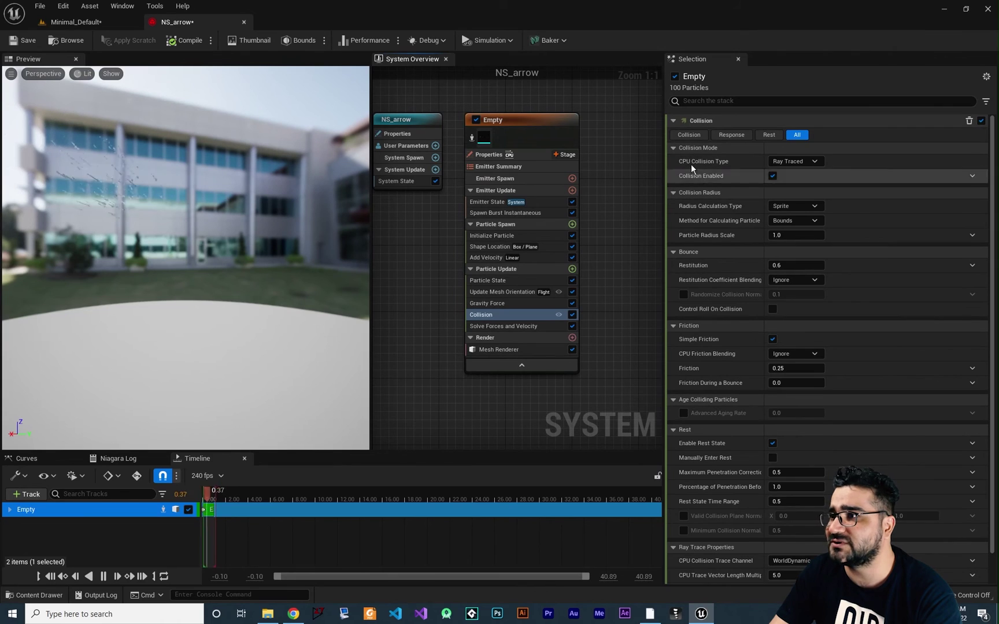
left_click(674, 148)
left_click(674, 160)
left_click(674, 171)
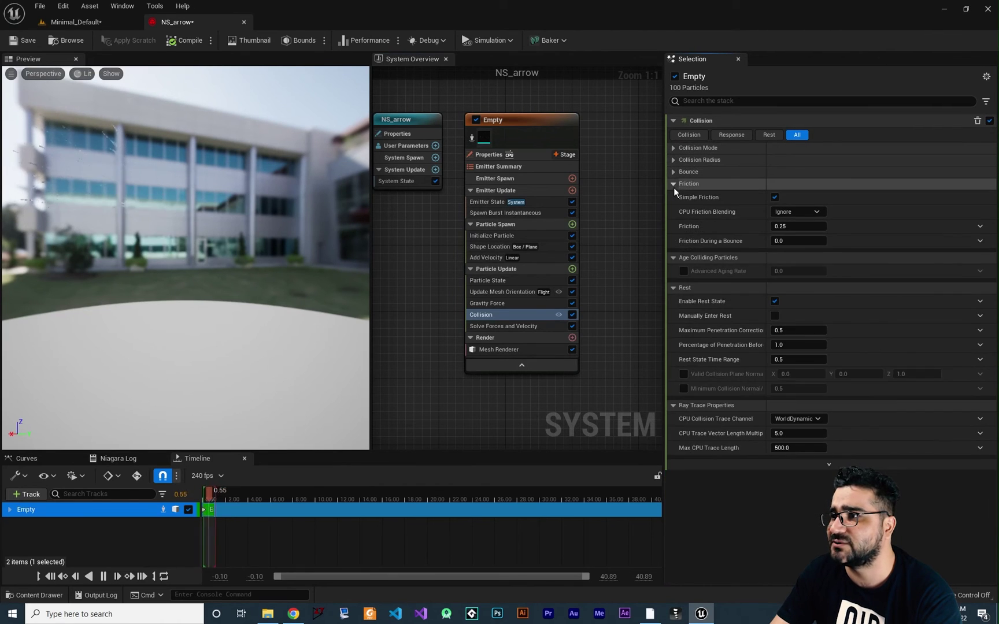
left_click(673, 184)
left_click(673, 196)
left_click(673, 207)
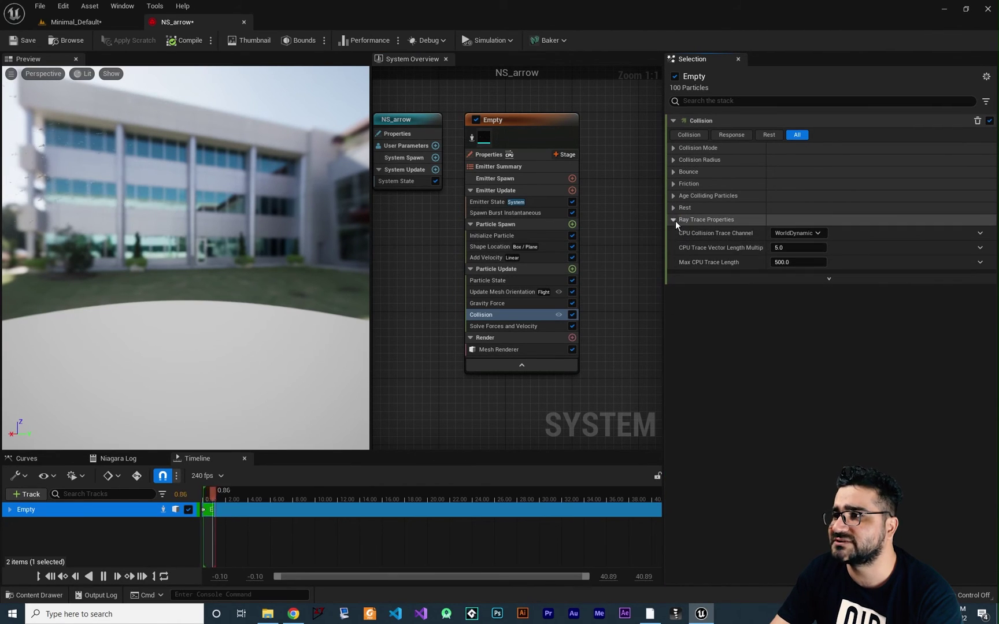
Set the Collision module's Radius Calculation Type to Mesh
left_click(674, 220)
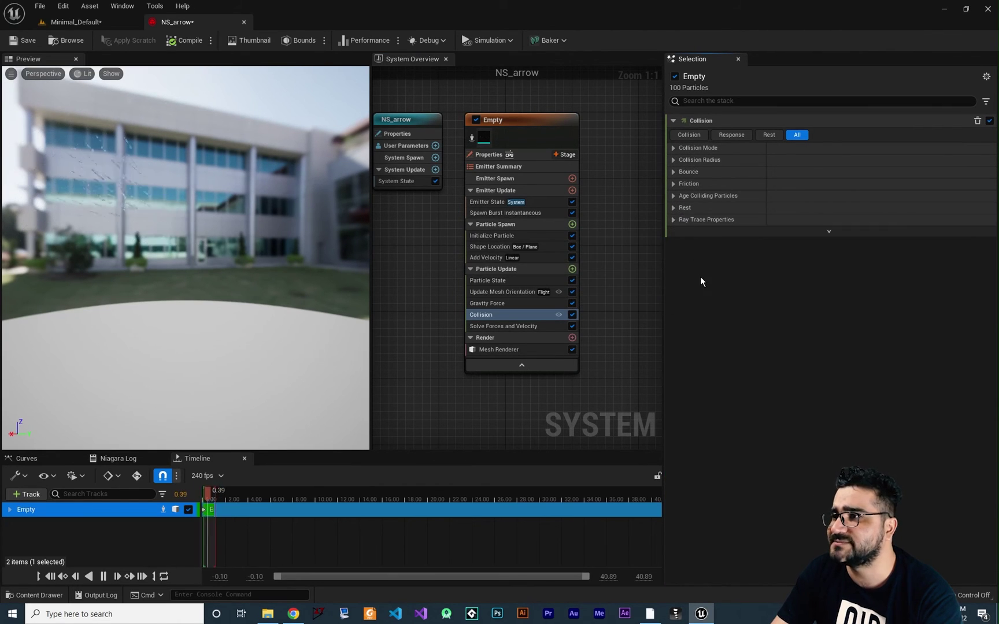
left_click(673, 160)
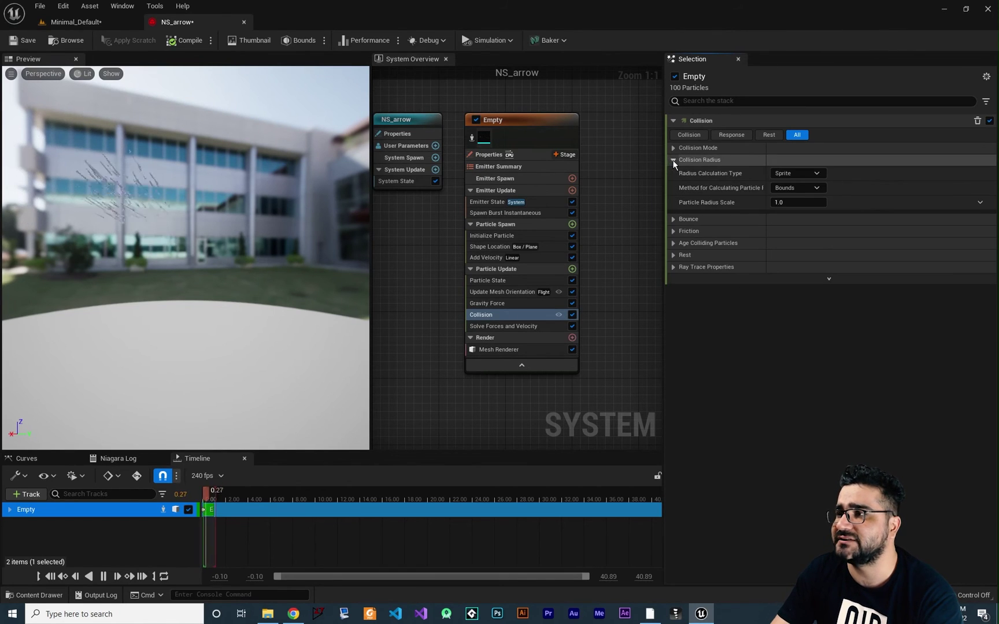
left_click(799, 174)
left_click(801, 199)
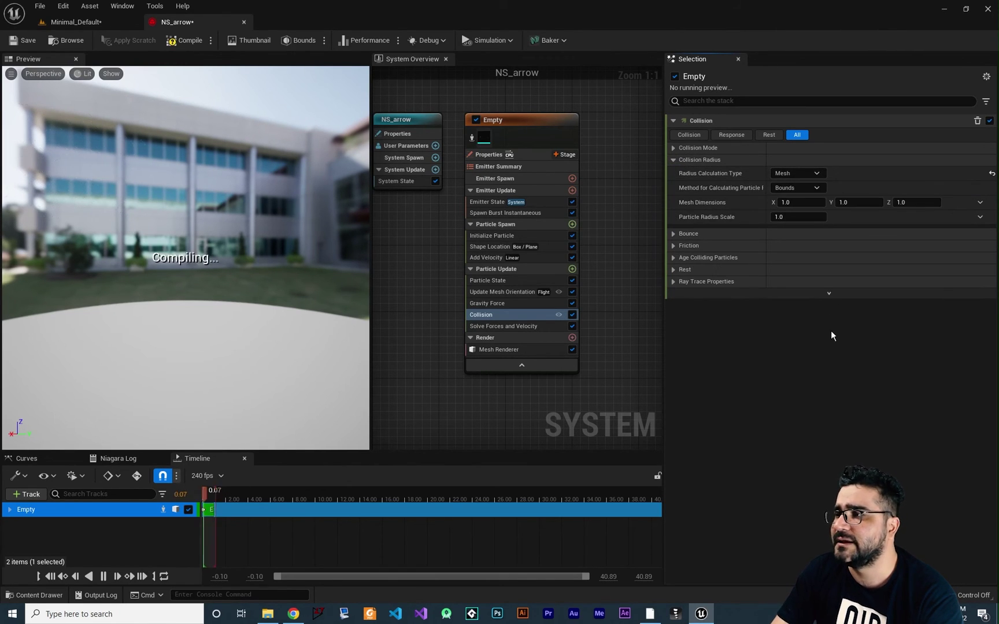
left_click(674, 160)
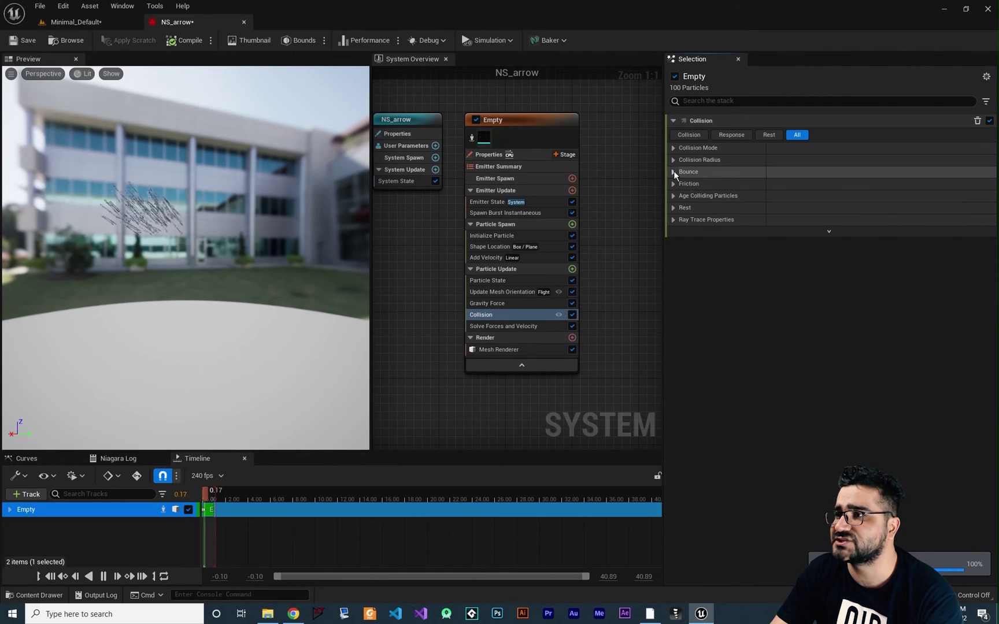
Expand the Collision module's Bounce settings and check how the arrows hit the floor in the Minimal_Default level
left_click(673, 171)
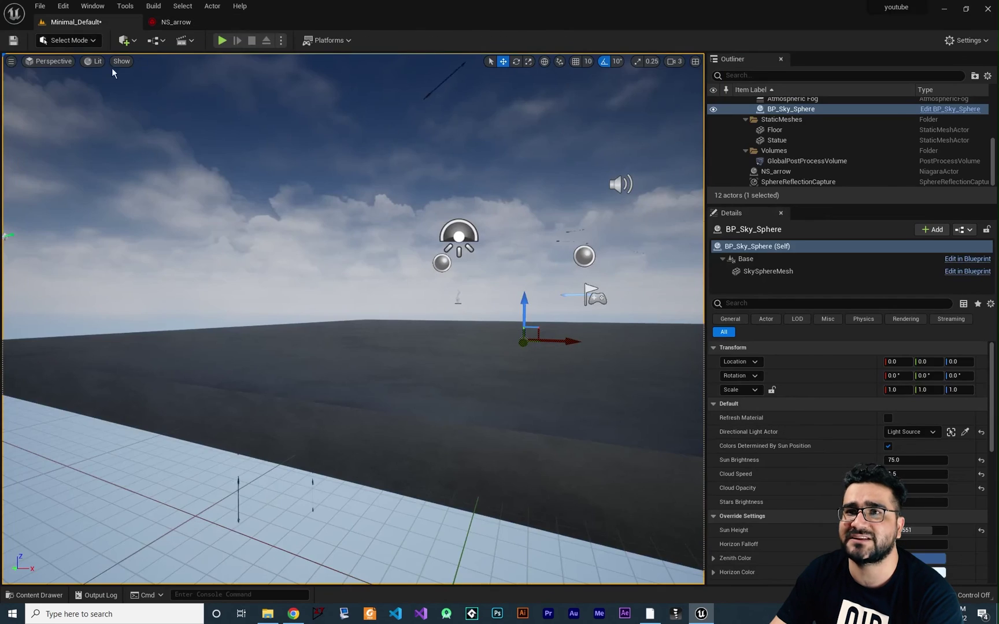
left_click(107, 21)
right_click_drag(250, 273, 250, 274)
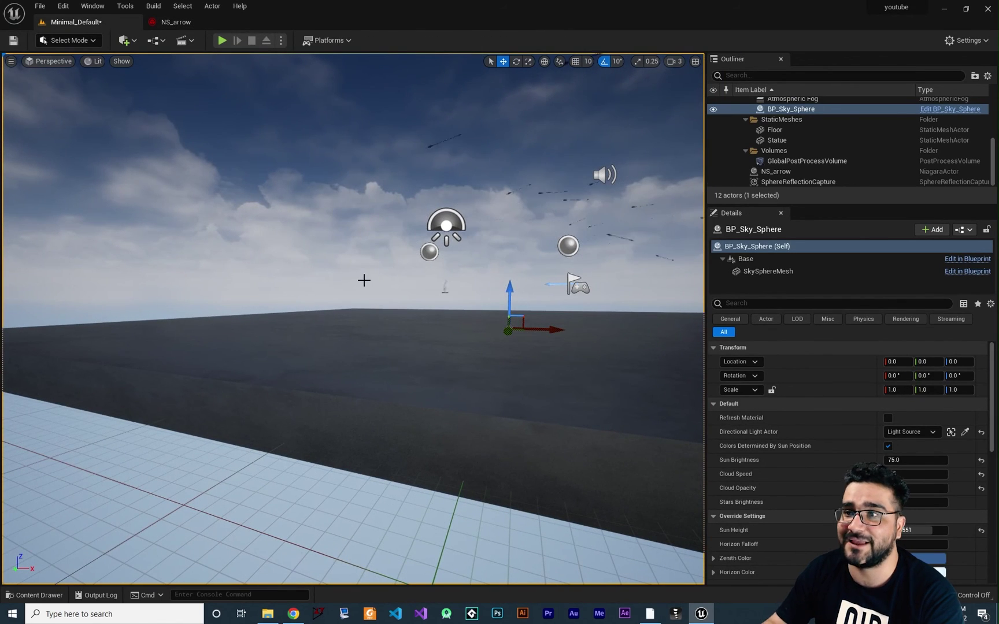
Set the Collision module's bounce Restitution to 0 in NS_arrow and save the system
left_click(173, 22)
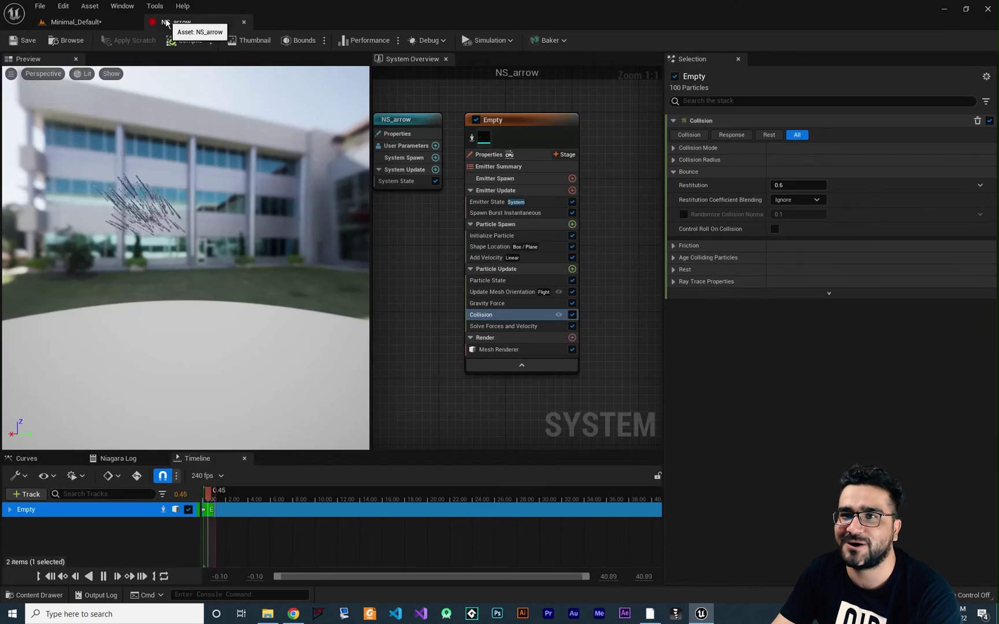
left_click(788, 181)
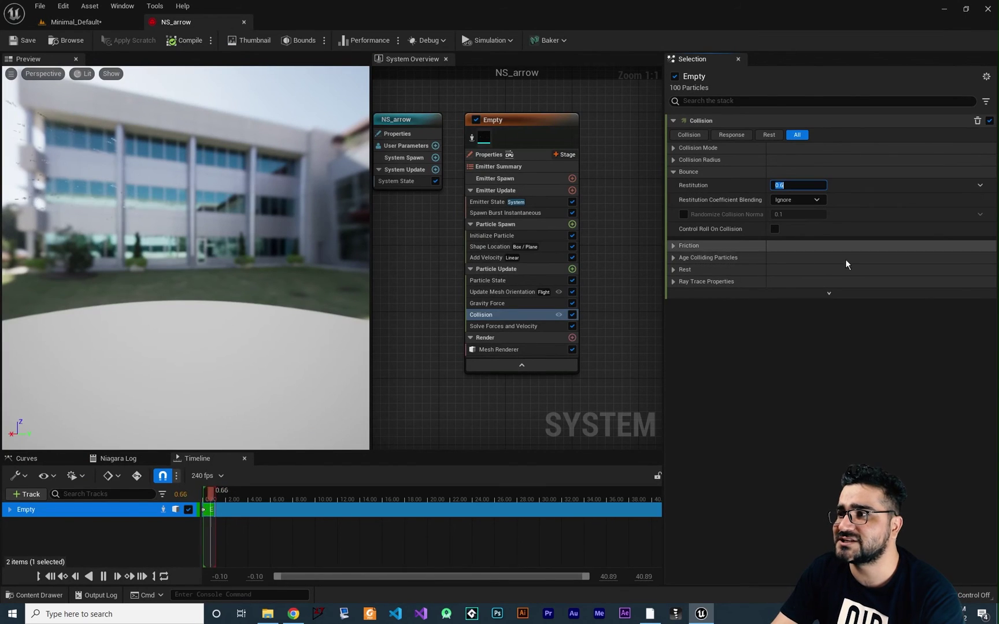
type("0")
key("Return")
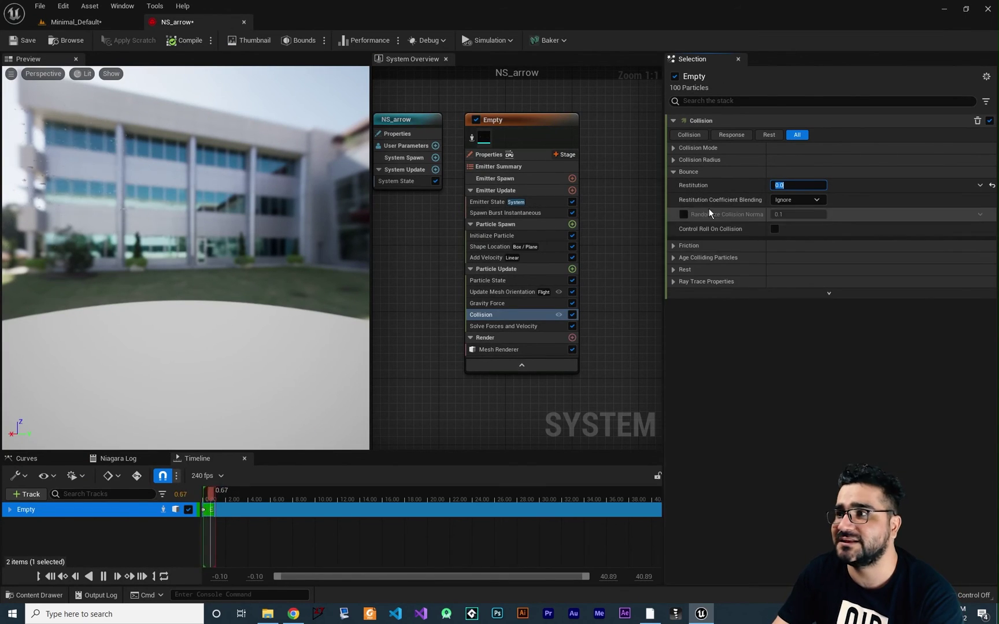
left_click(27, 41)
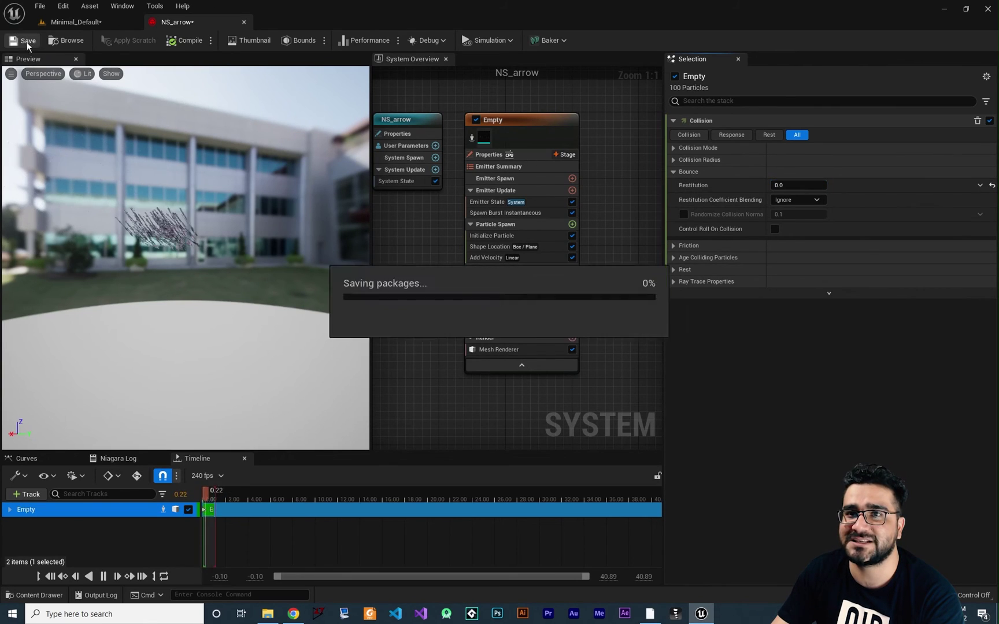
Examine from several angles how the arrows land on the floor in the Minimal_Default level
left_click(75, 22)
right_click_drag(346, 355, 250, 311)
right_click_drag(482, 251, 573, 263)
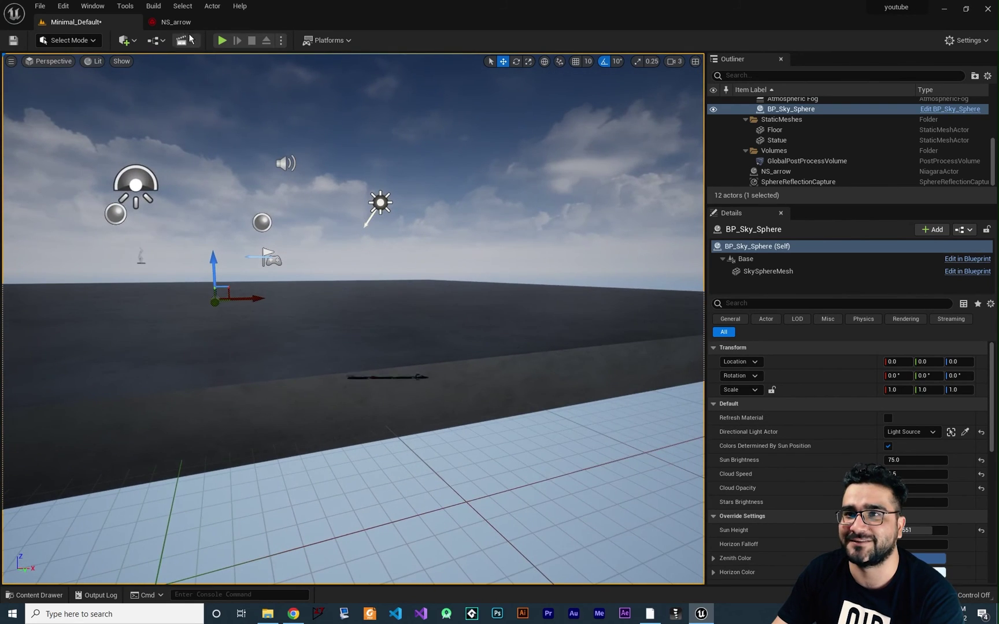
Set the Collision module's Friction and Friction During a Bounce to 10, save NS_arrow, and check the arrows' landing in the level
left_click(174, 22)
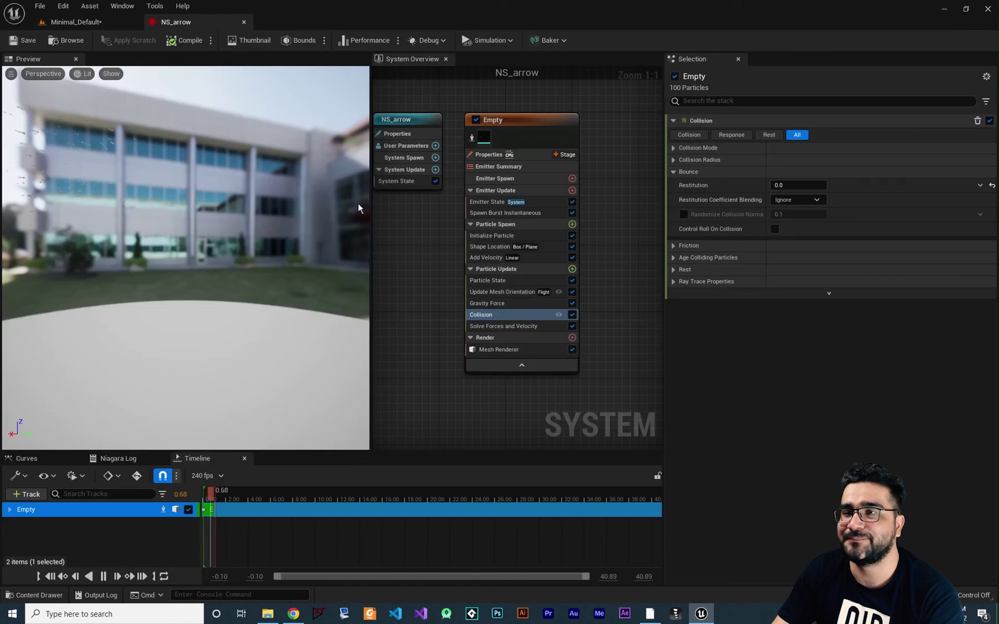
left_click(674, 171)
left_click(672, 183)
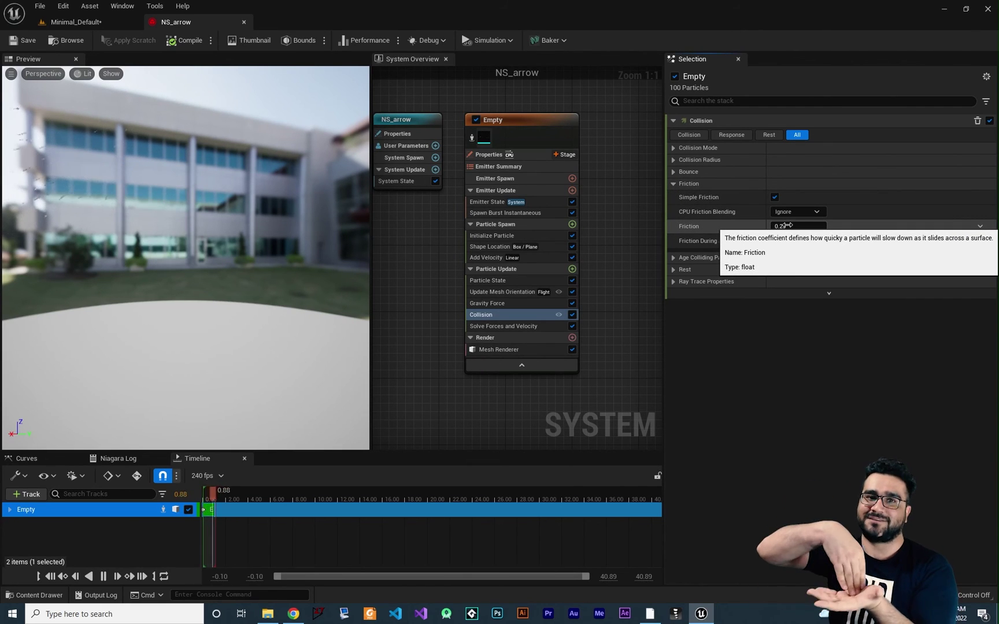
left_click(787, 225)
type("10")
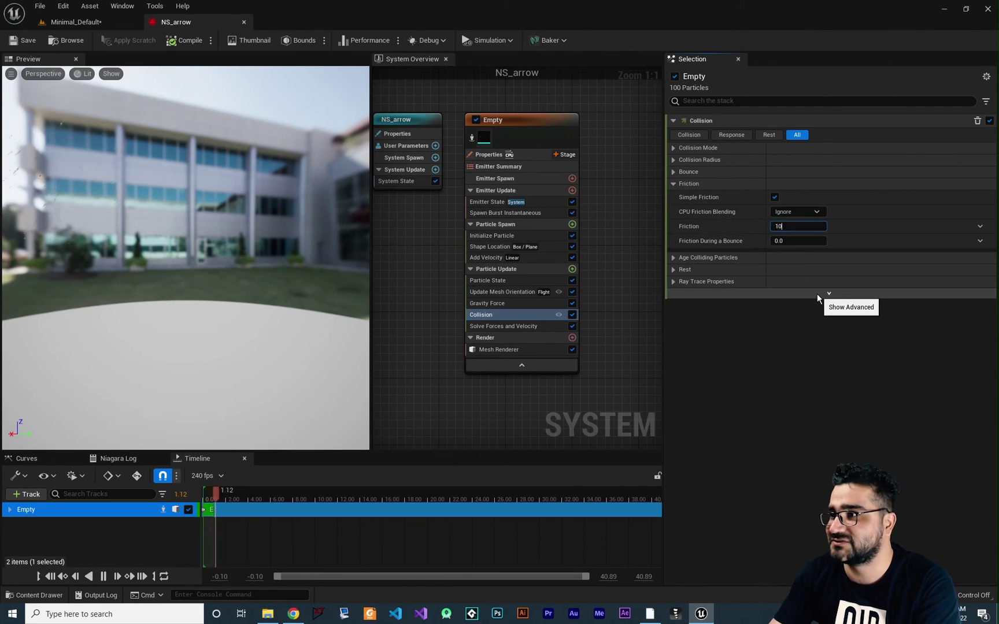
key("Tab")
type("10")
key("Return")
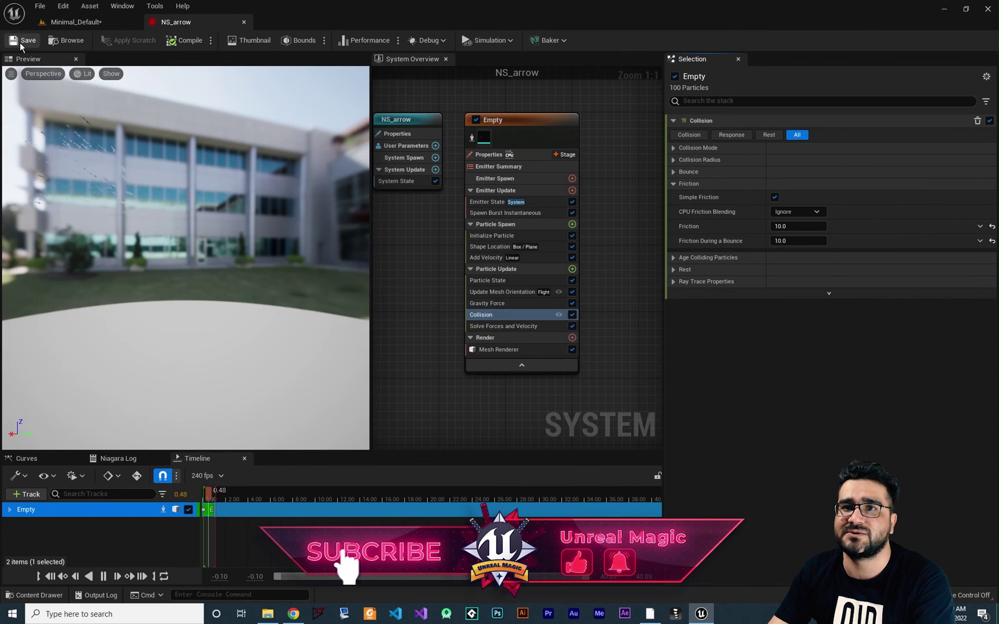
left_click(75, 22)
right_click_drag(168, 190, 166, 73)
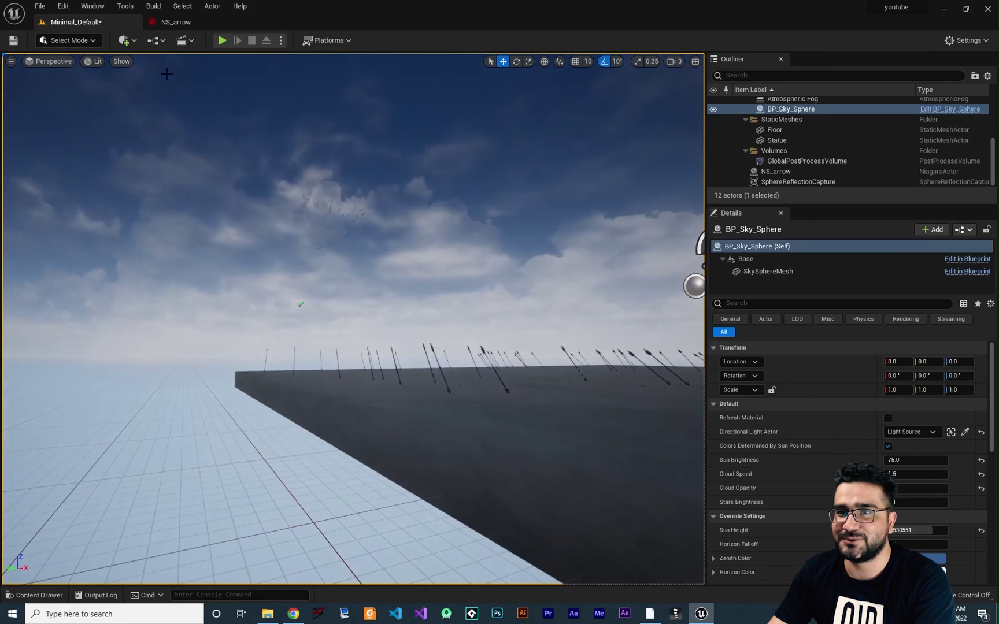
Set the Spawn Burst Instantaneous Spawn Count to 1000, save NS_arrow, and view the arrow rain in the level
left_click(172, 23)
left_click(488, 213)
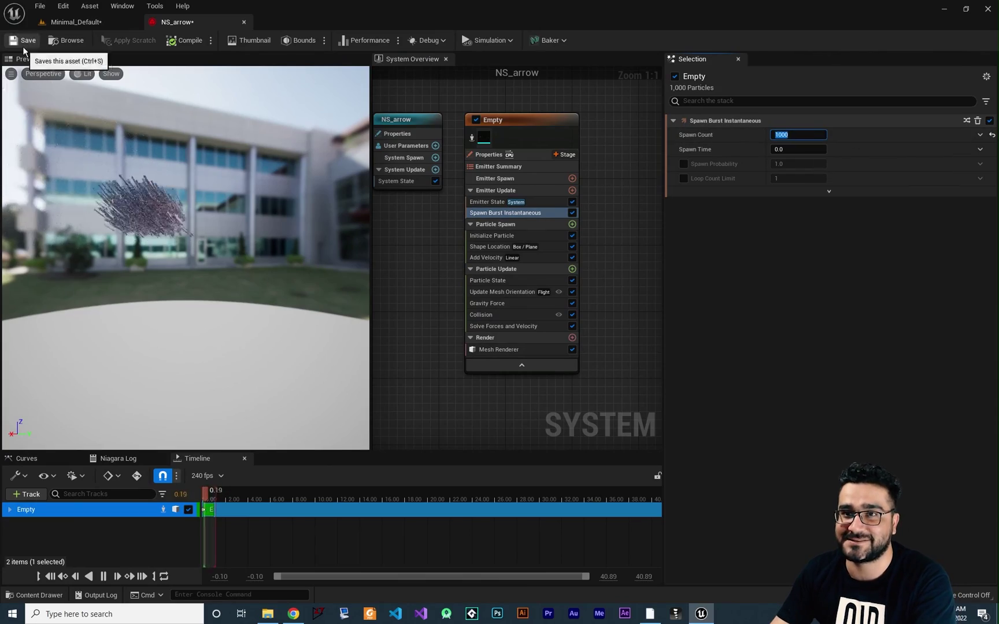
left_click(71, 21)
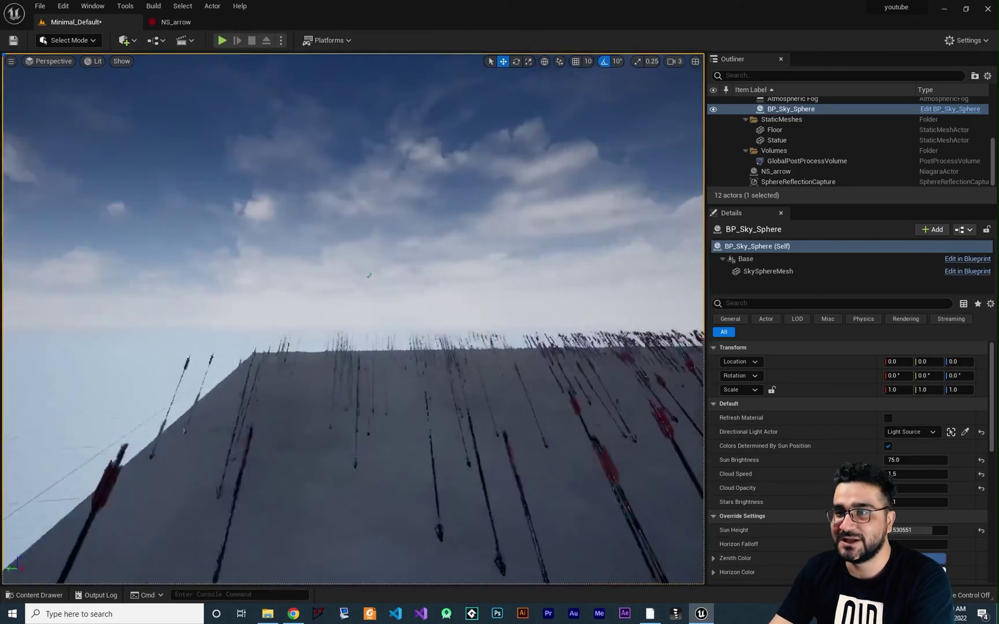
right_click_drag(387, 365, 387, 365)
Raise the burst's Spawn Count to 100000, save NS_arrow, and view the arrow rain in the Minimal_Default level
left_click(185, 27)
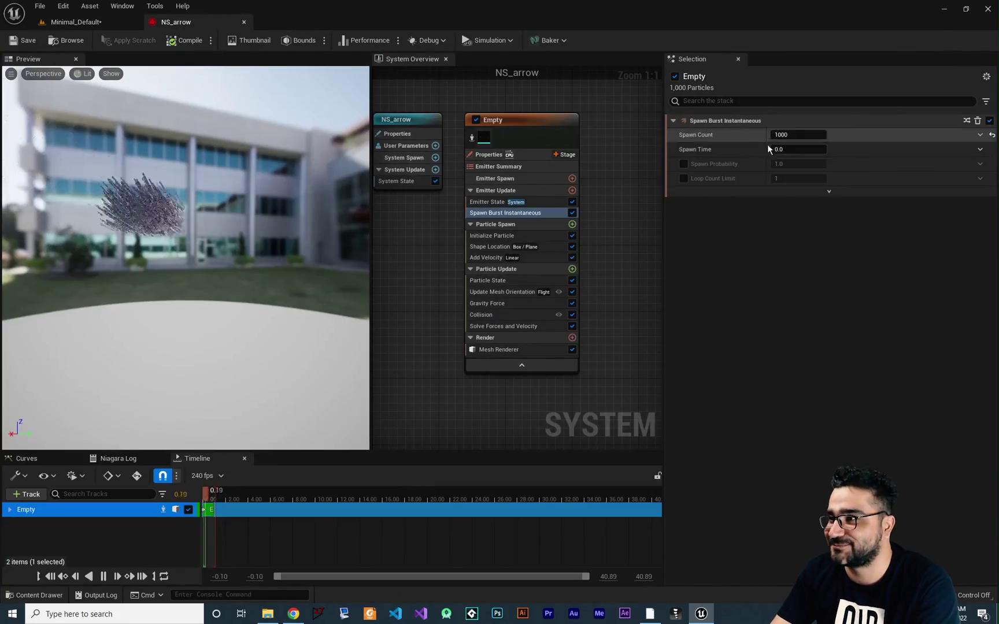
type("100000")
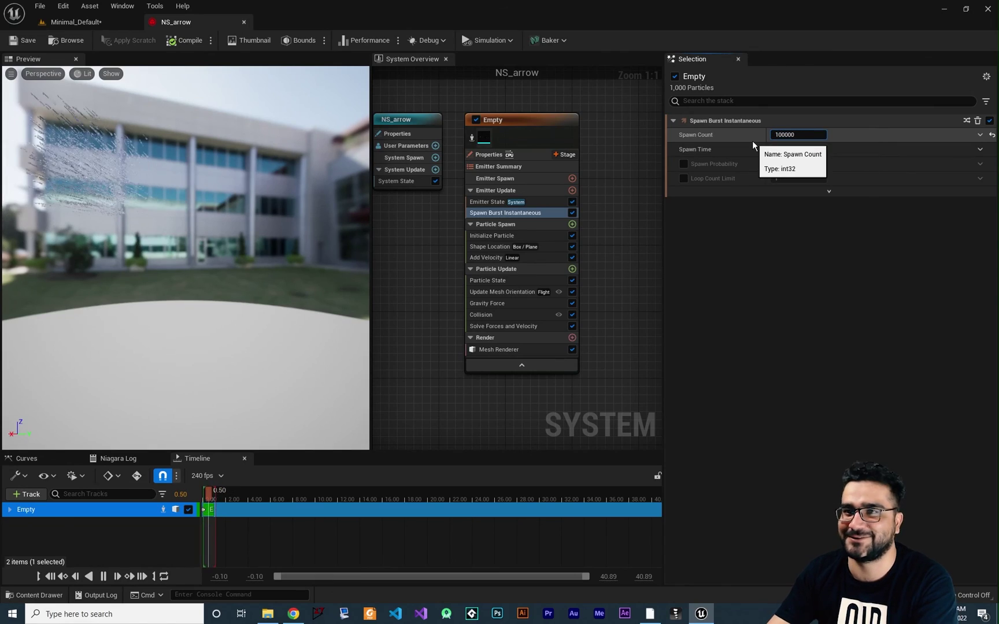
key("Return")
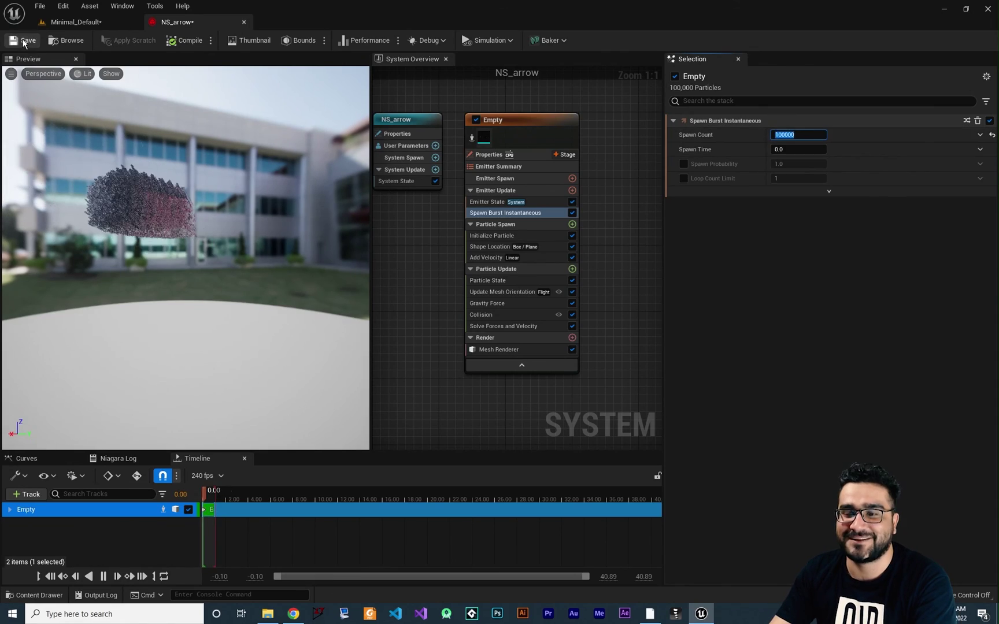
left_click(76, 22)
right_click_drag(308, 221, 292, 216)
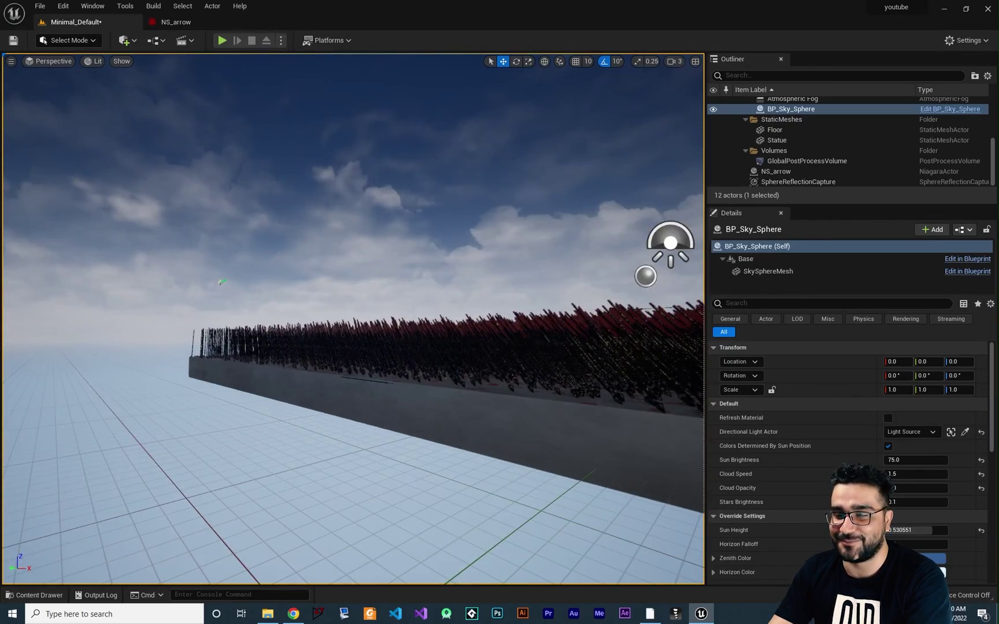